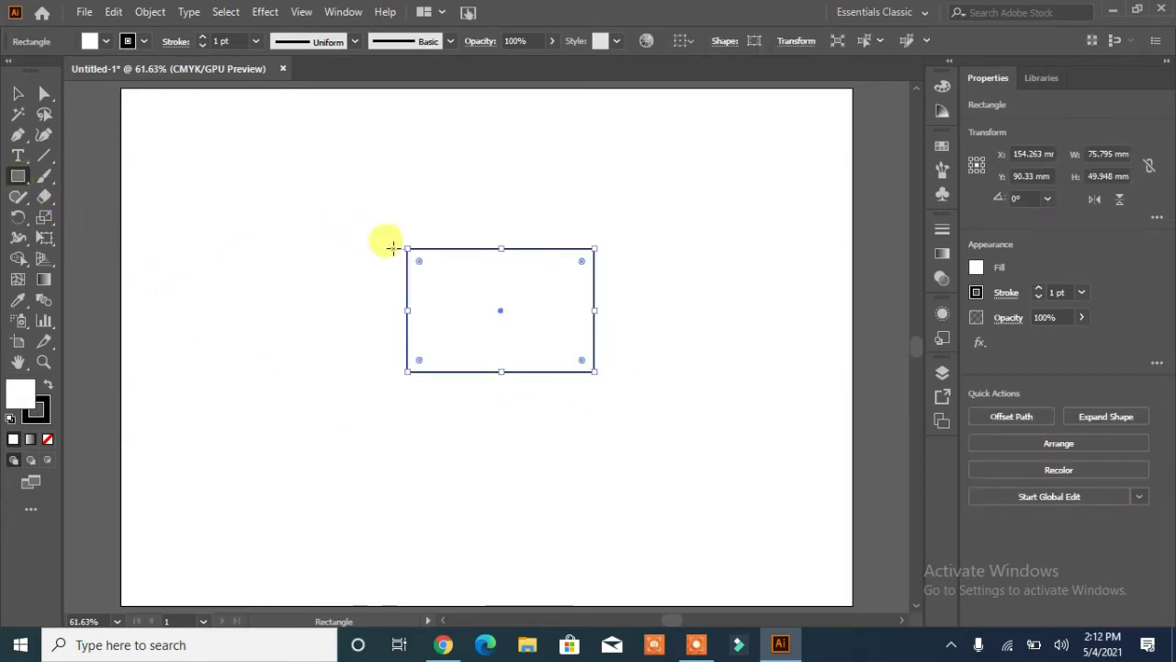
Step: Draw a rim rectangle about 89 × 6 mm across the upper edge of the existing rectangle and fill it black
{"action": "left_click_drag", "start_coordinate": [392, 243], "coordinate": [612, 258]}
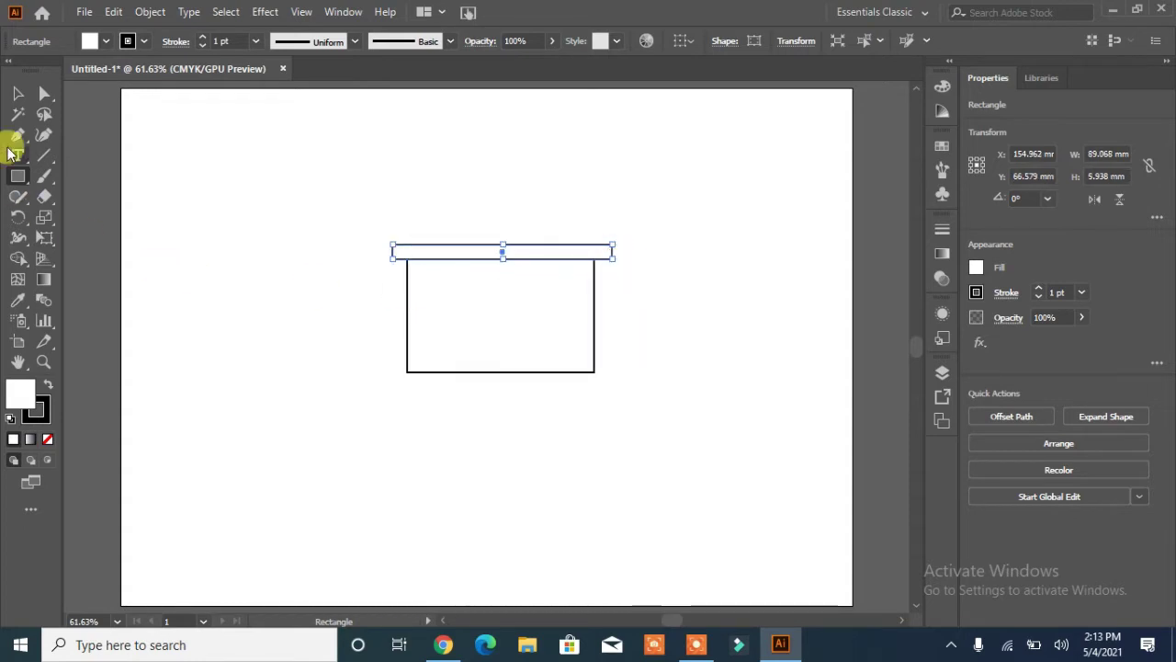
{"action": "left_click", "coordinate": [106, 42]}
{"action": "left_click", "coordinate": [37, 66]}
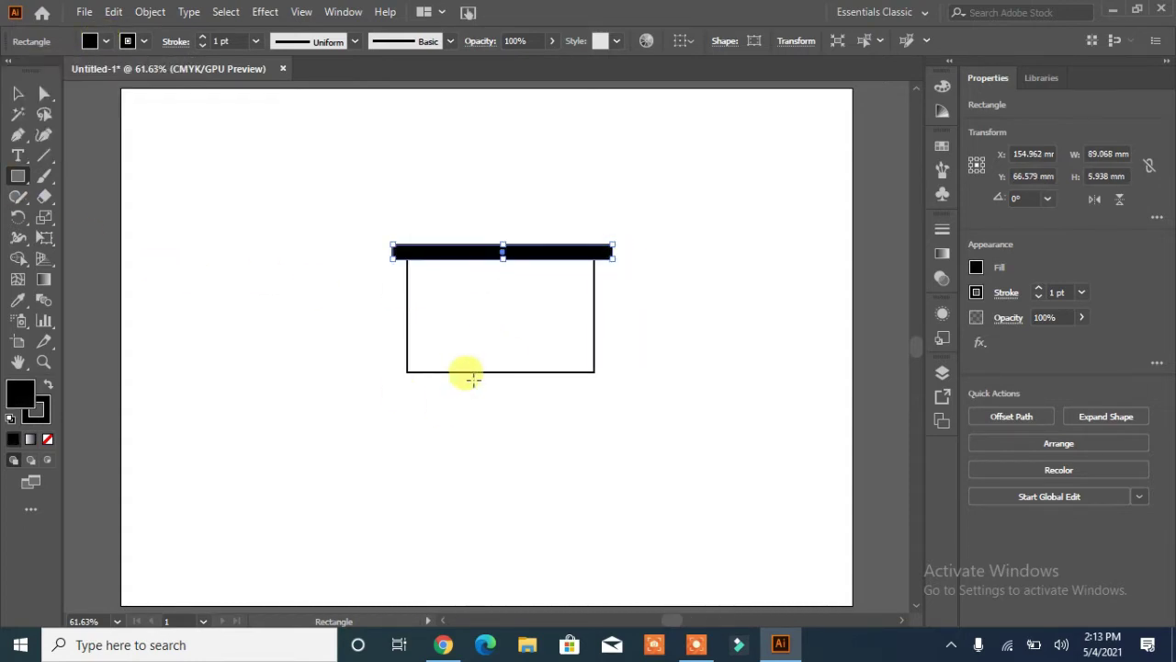
Step: Fill the large rectangle below the rim with black
{"action": "left_click", "coordinate": [474, 370]}
{"action": "left_click", "coordinate": [655, 350]}
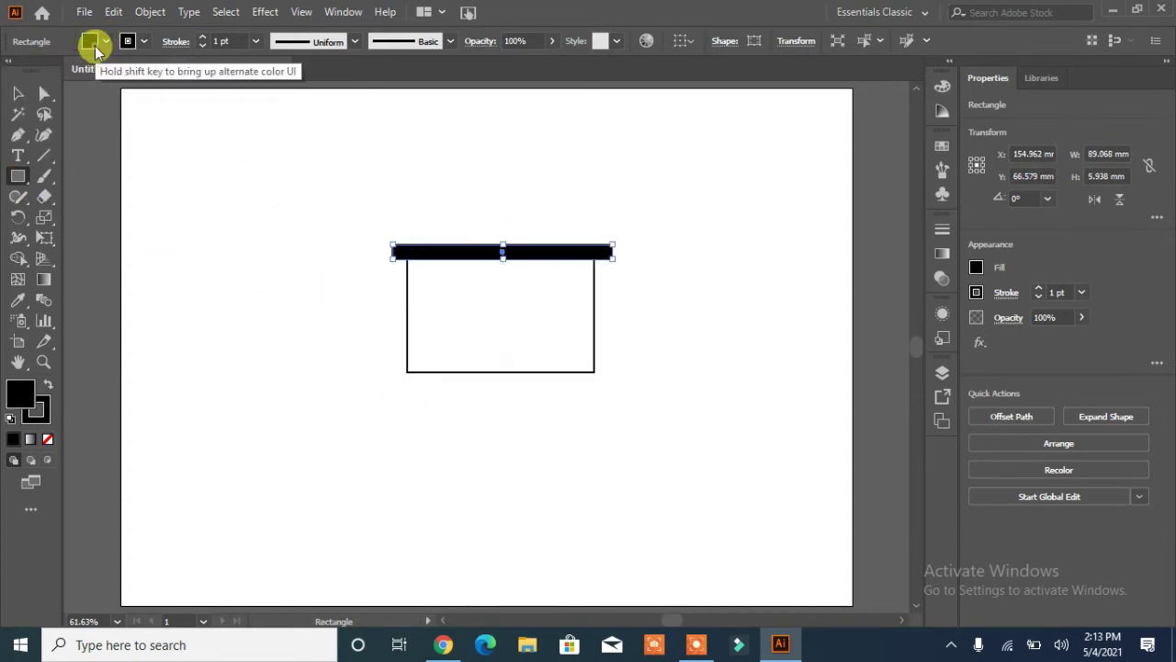
{"action": "left_click", "coordinate": [93, 42]}
{"action": "left_click", "coordinate": [18, 93]}
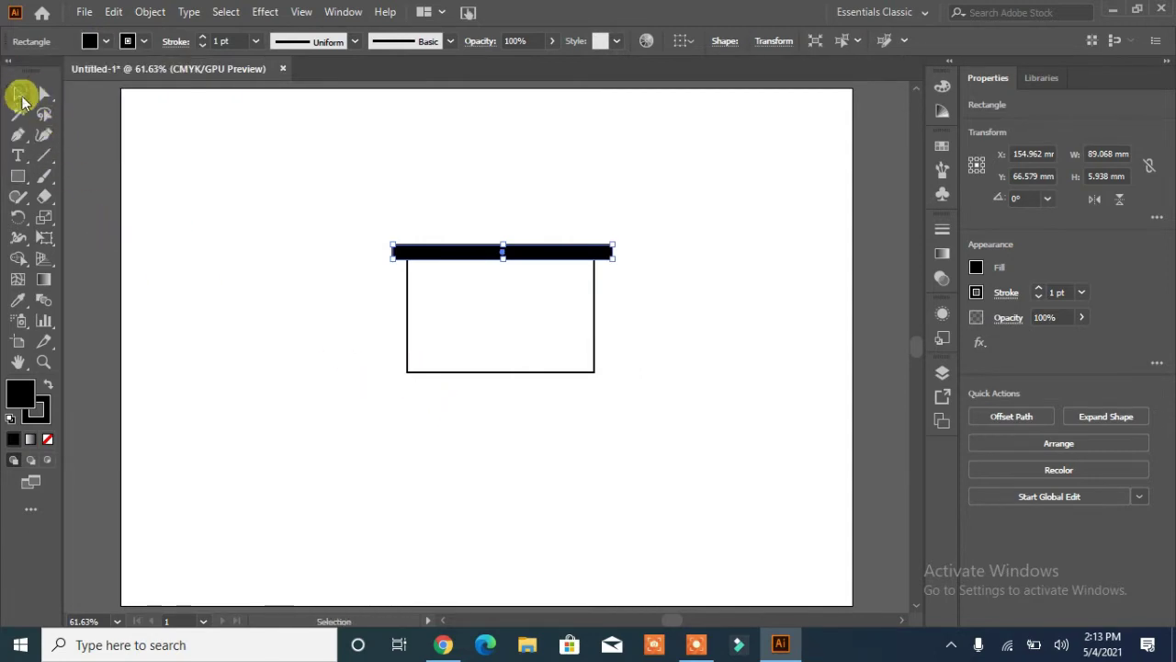
{"action": "left_click", "coordinate": [408, 371]}
{"action": "left_click", "coordinate": [92, 40]}
{"action": "left_click", "coordinate": [37, 66]}
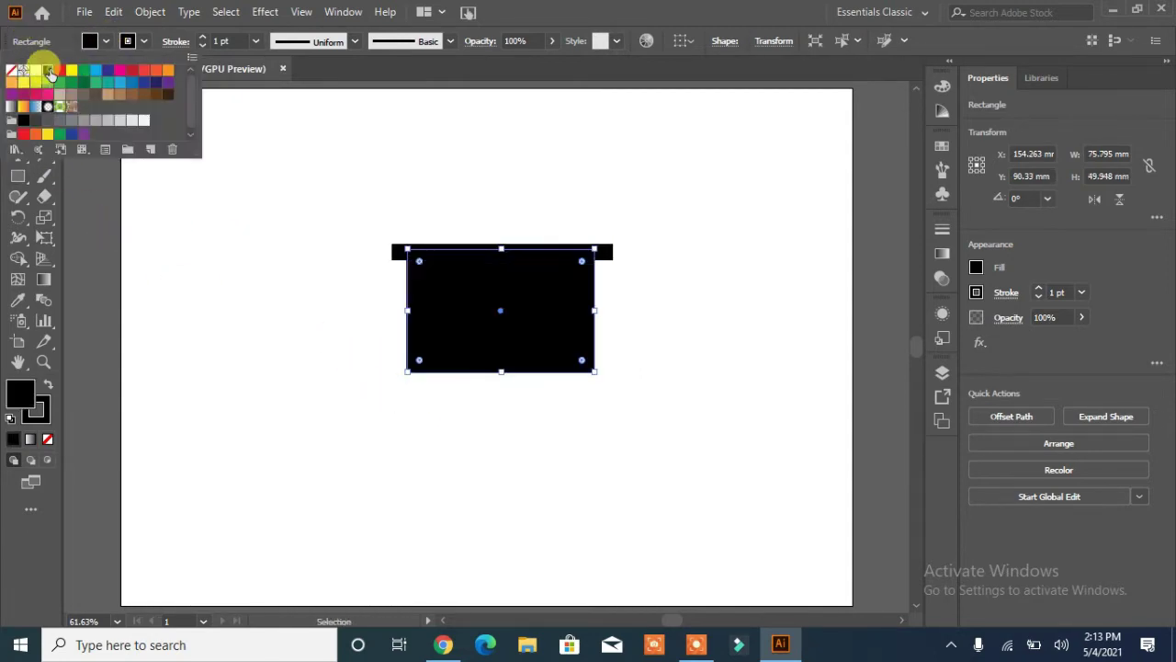
Step: Select the rim and the large rectangle and unite them into a single pot shape
{"action": "left_click", "coordinate": [698, 301]}
{"action": "left_click_drag", "start_coordinate": [643, 205], "coordinate": [296, 404]}
{"action": "left_click", "coordinate": [718, 345]}
{"action": "left_click", "coordinate": [979, 488]}
{"action": "left_click", "coordinate": [454, 407]}
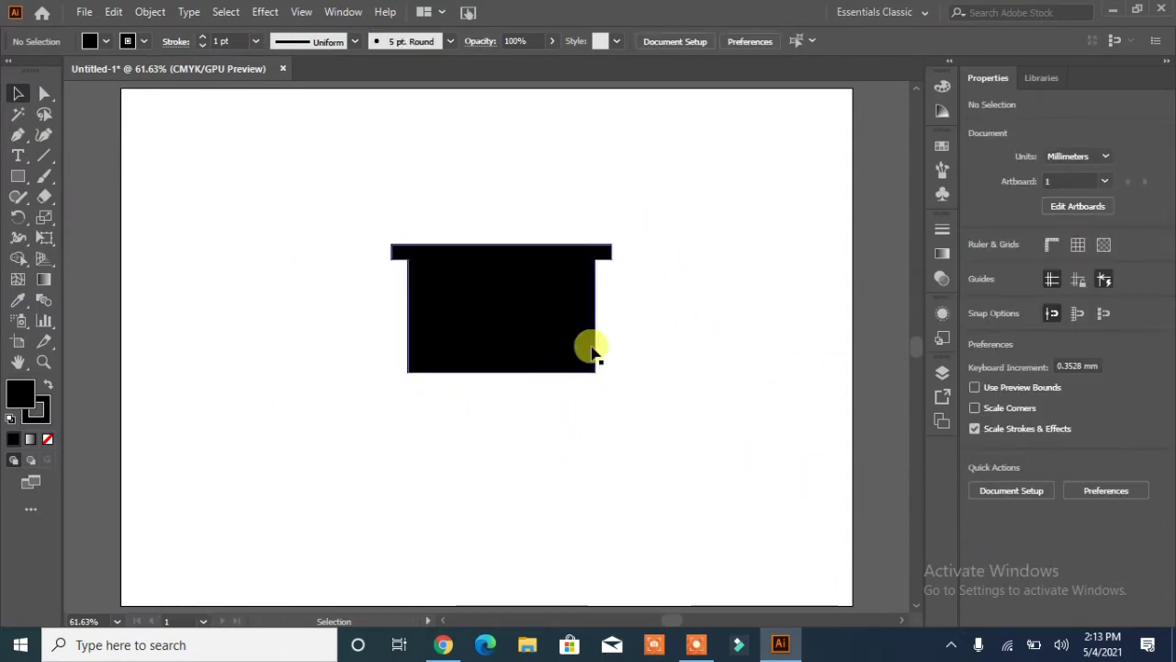
Step: Round the two inner corners where the rim meets the pot's sides into concave curves
{"action": "left_click", "coordinate": [45, 93]}
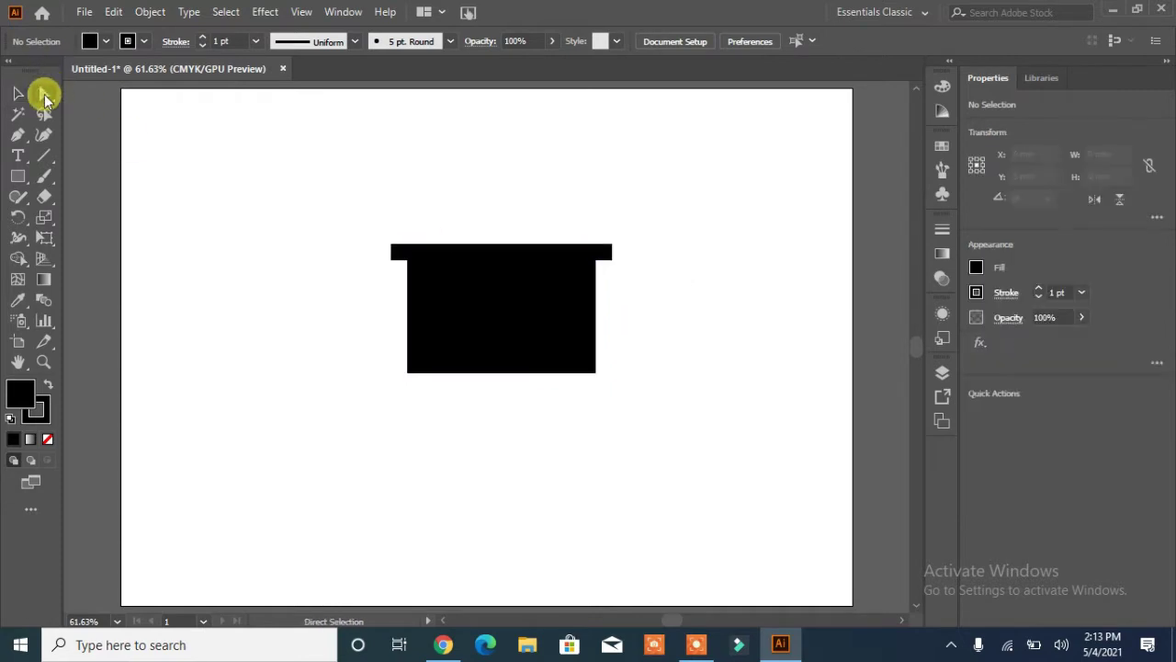
{"action": "left_click", "coordinate": [409, 264]}
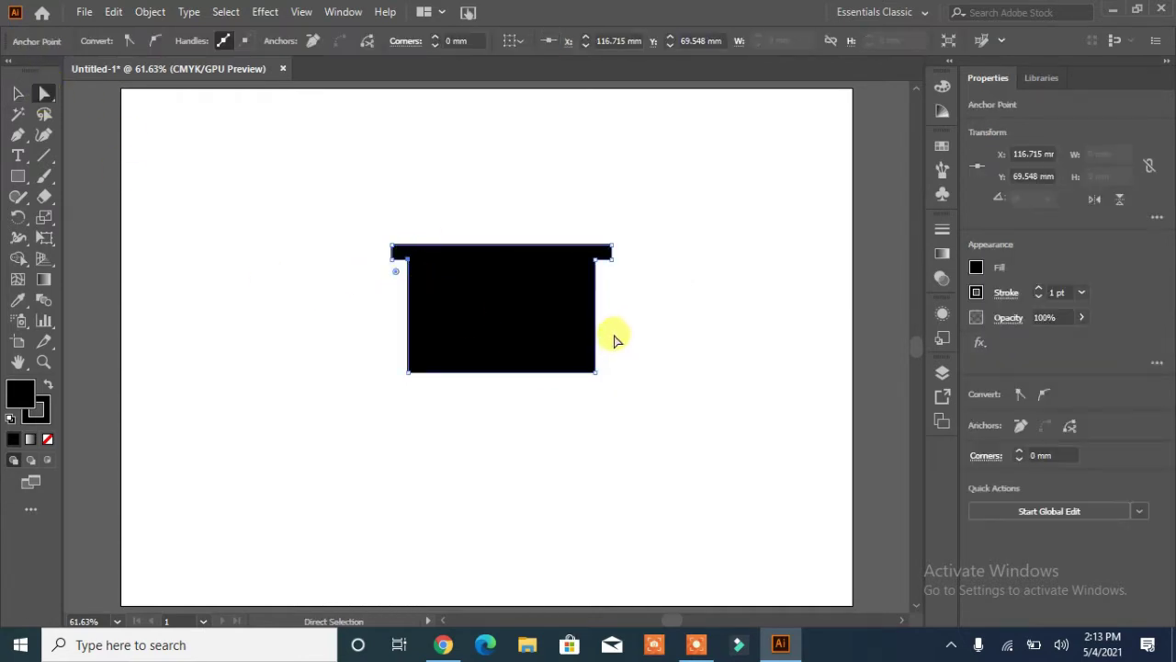
{"action": "left_click", "coordinate": [594, 261]}
{"action": "left_click_drag", "start_coordinate": [606, 277], "coordinate": [611, 269]}
{"action": "left_click", "coordinate": [610, 259]}
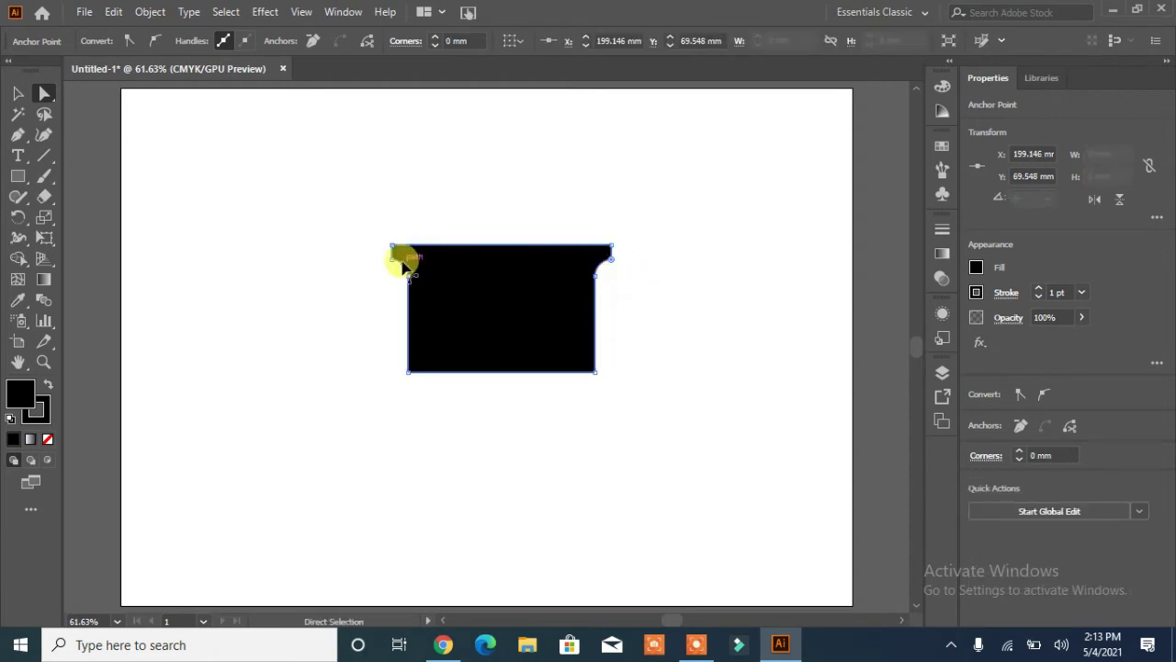
{"action": "left_click", "coordinate": [394, 263], "text": "shift"}
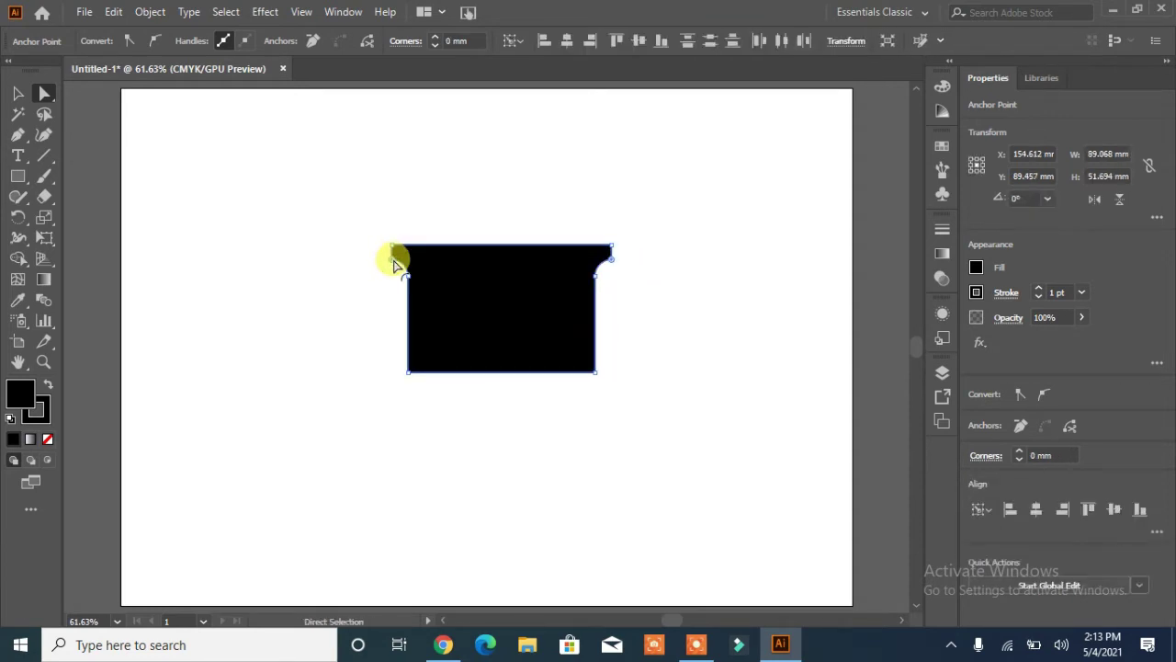
{"action": "left_click", "coordinate": [643, 329]}
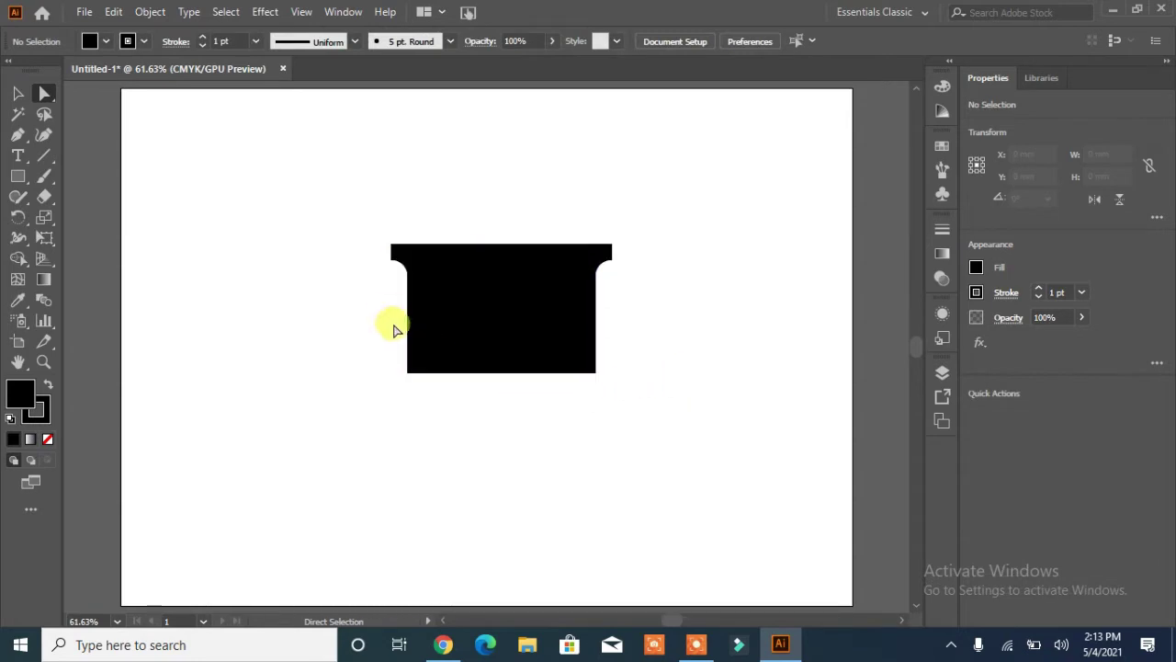
Step: Round both bottom corners of the pot to a radius of about 7 mm
{"action": "left_click", "coordinate": [411, 377]}
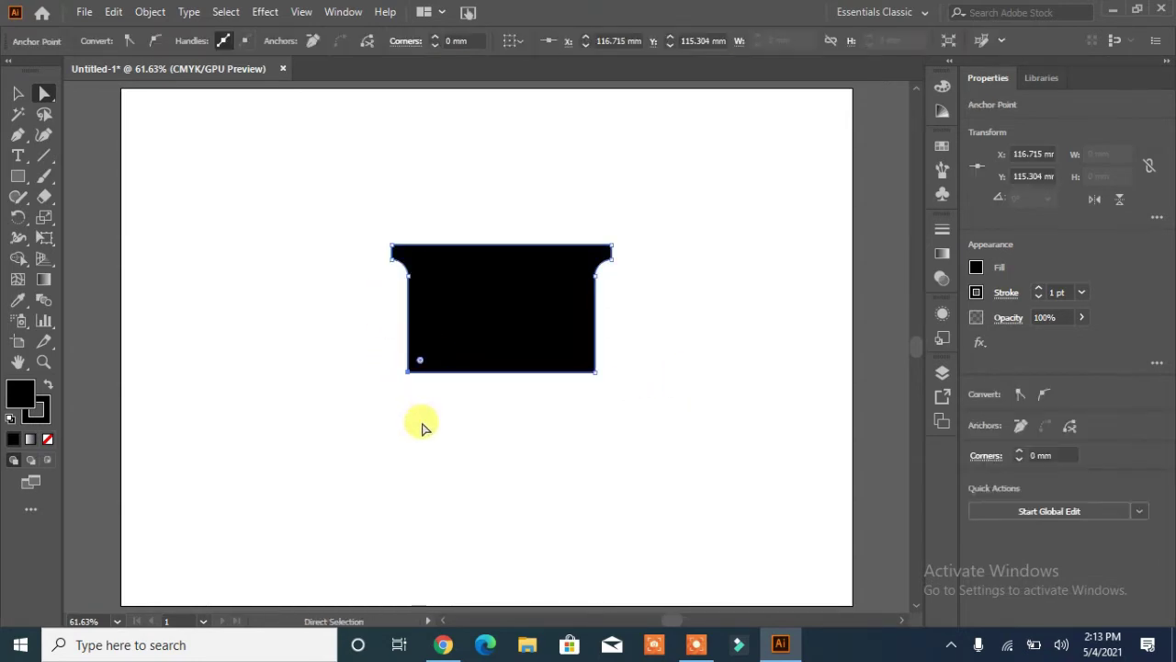
{"action": "left_click_drag", "start_coordinate": [583, 360], "coordinate": [578, 361]}
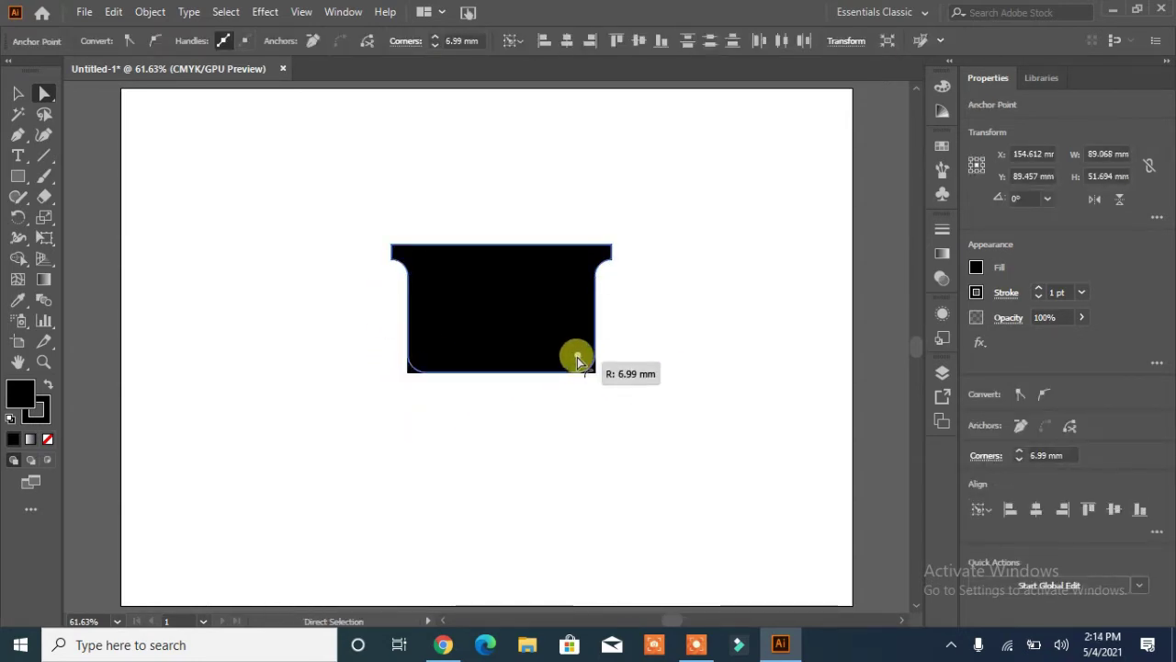
{"action": "left_click", "coordinate": [494, 458]}
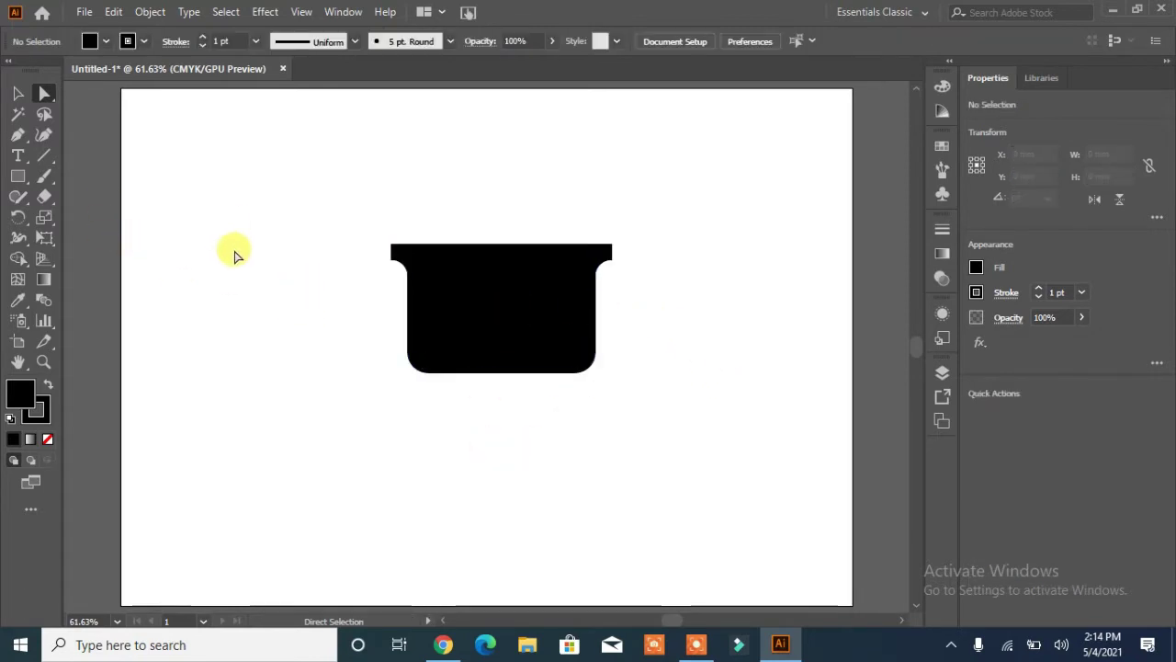
{"action": "key", "text": "ctrl+z"}
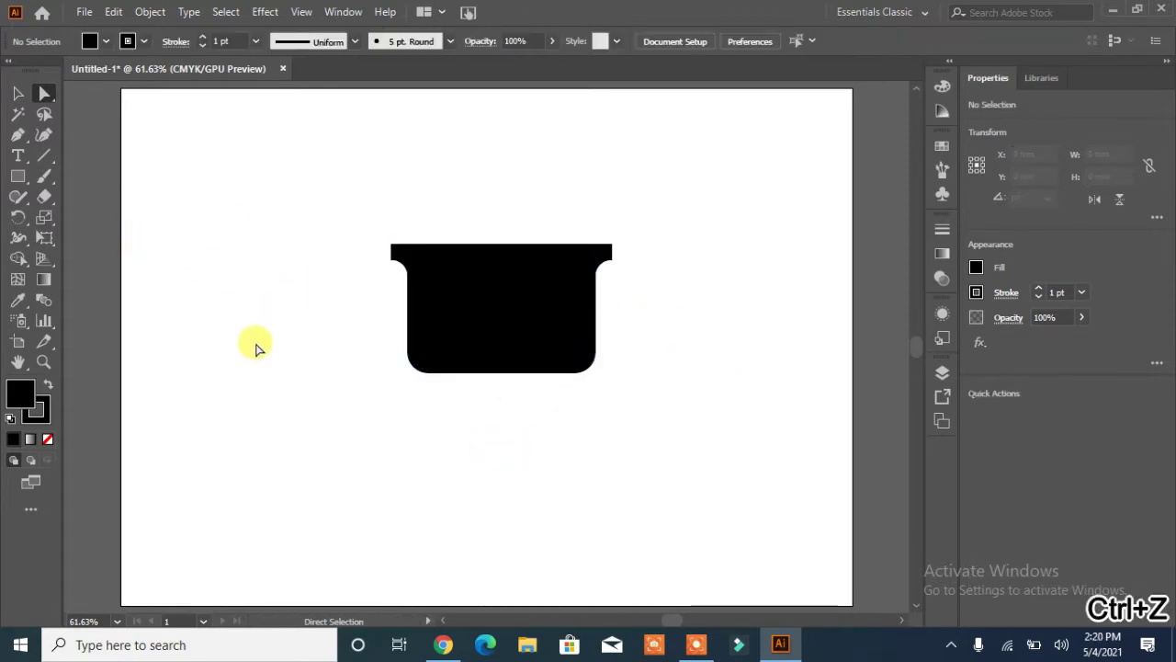
Step: Draw a thin black lid rectangle about 89 × 2.4 mm just above the pot, matching the rim's width
{"action": "left_click", "coordinate": [17, 176]}
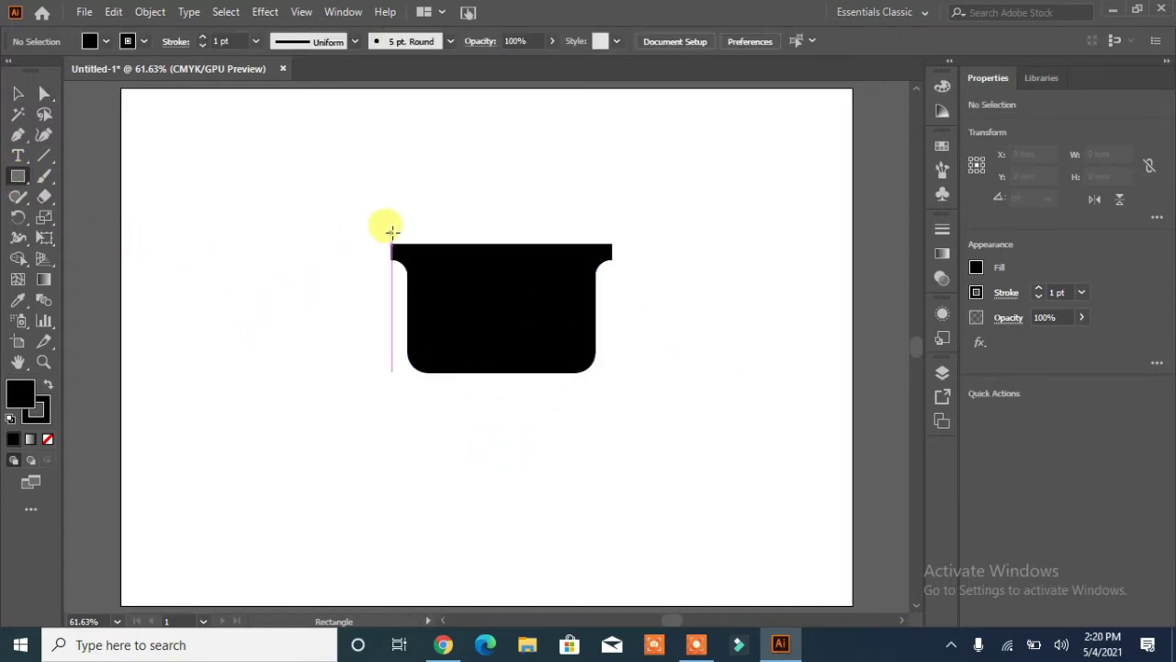
{"action": "left_click_drag", "start_coordinate": [392, 232], "coordinate": [611, 237]}
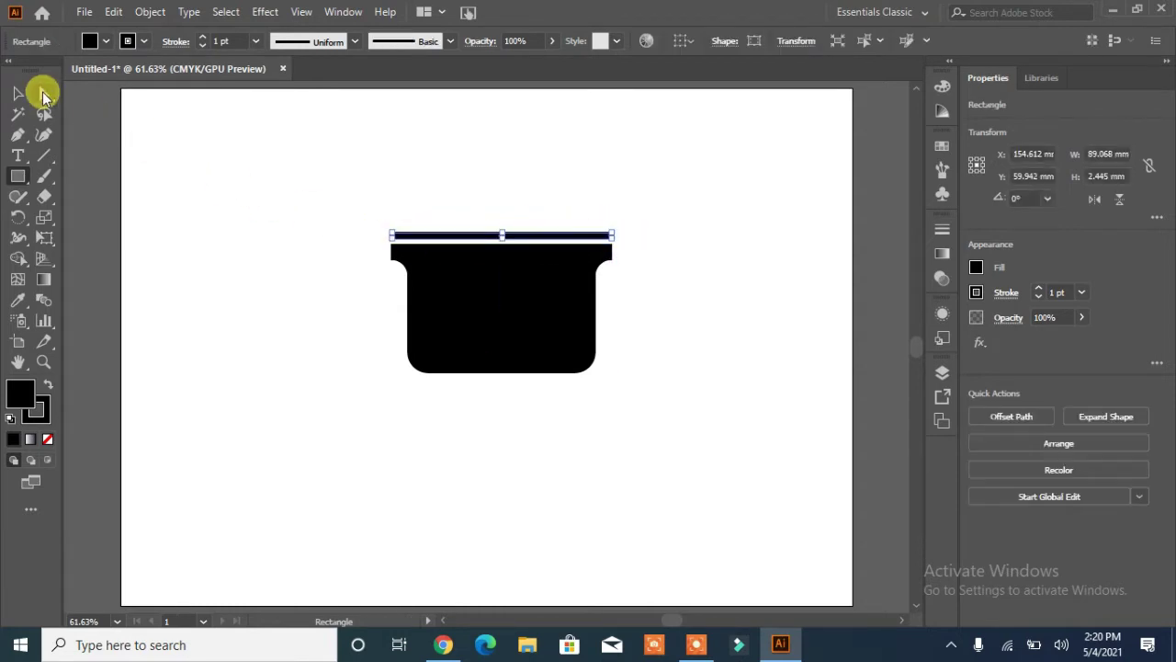
{"action": "left_click", "coordinate": [44, 93]}
{"action": "left_click", "coordinate": [289, 242]}
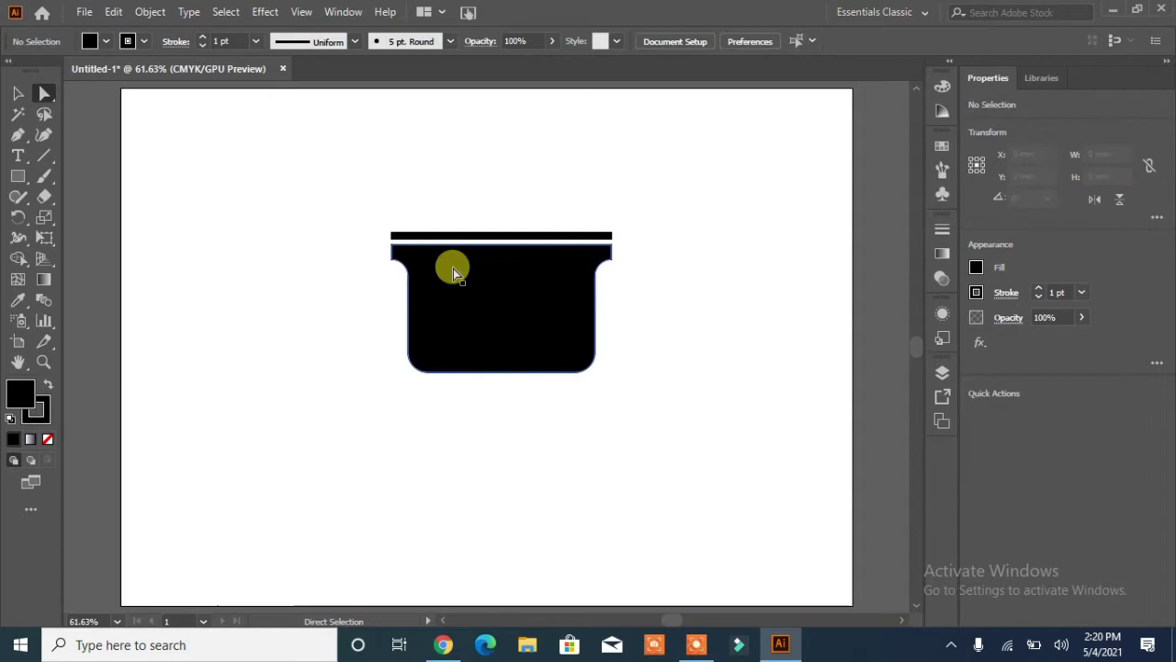
Step: Bend the thin rectangle's upper edge upward into a dome, making the lid about 10.5 mm high overall
{"action": "left_click", "coordinate": [505, 237]}
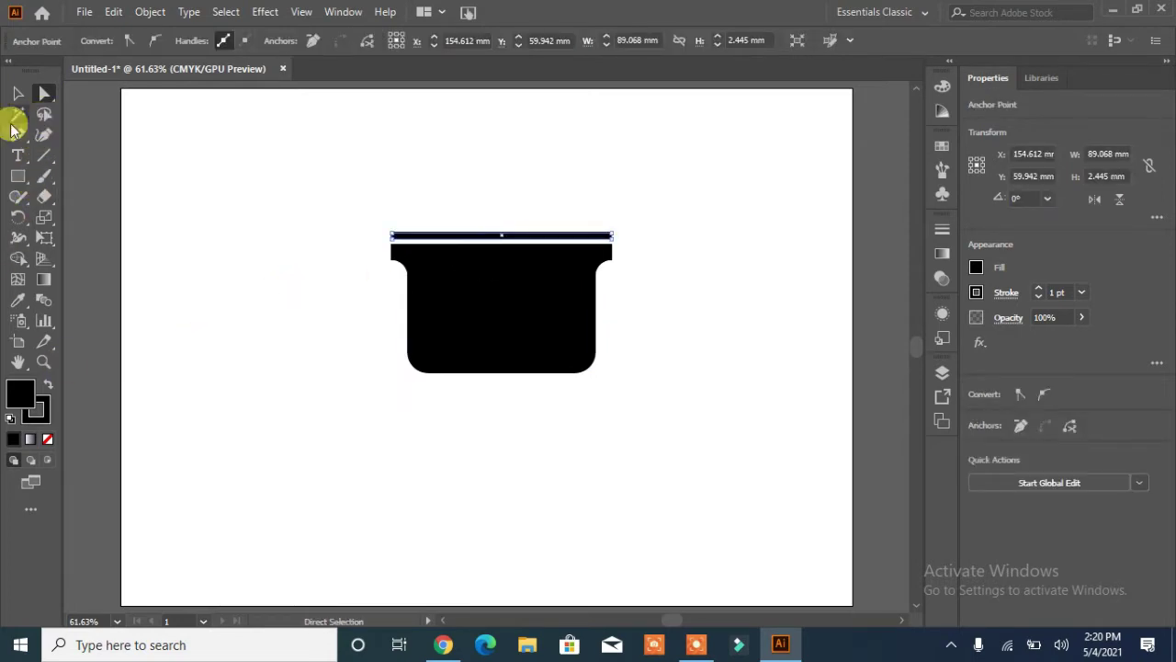
{"action": "left_click_drag", "start_coordinate": [13, 128], "coordinate": [58, 197]}
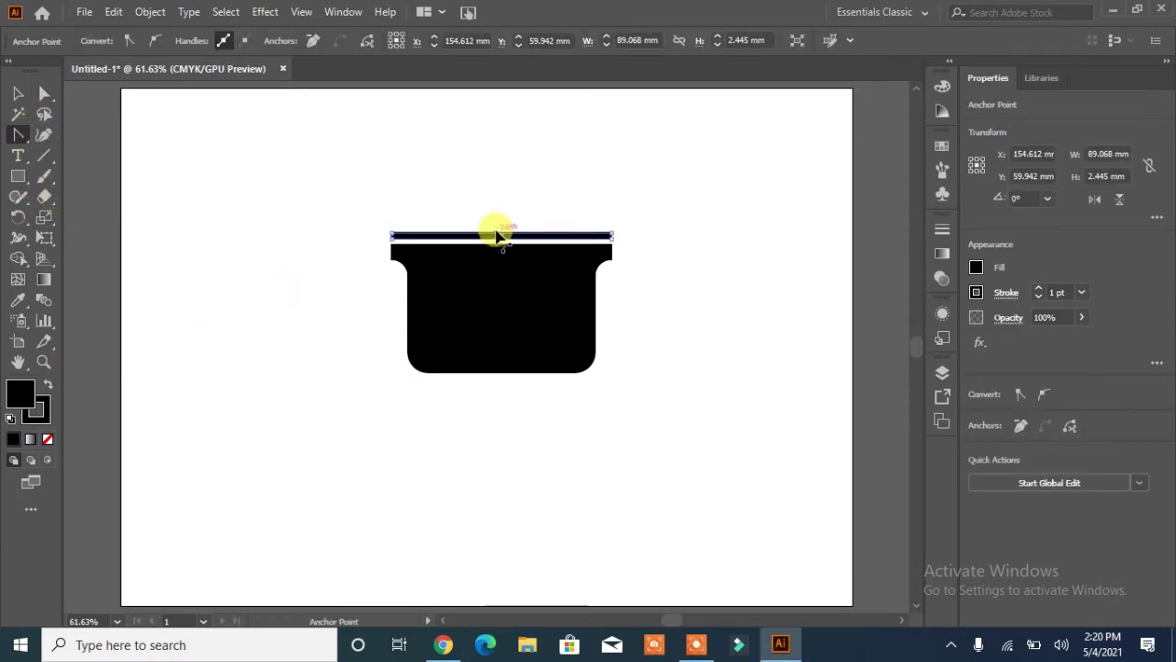
{"action": "left_click_drag", "start_coordinate": [494, 236], "coordinate": [501, 221]}
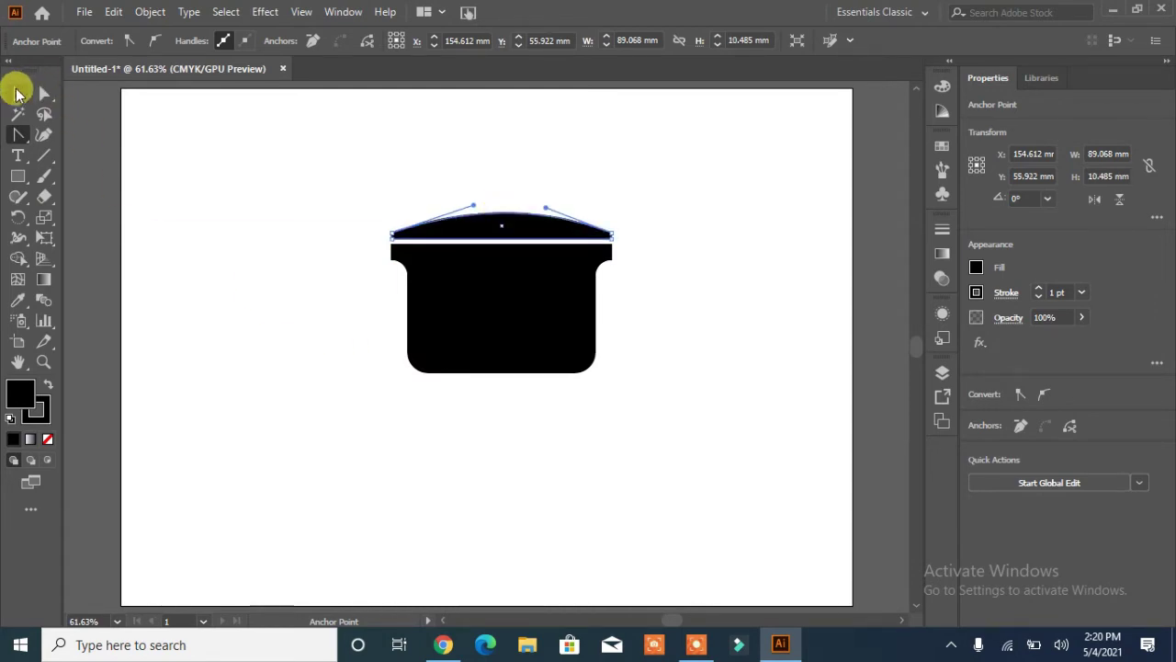
{"action": "left_click", "coordinate": [17, 93]}
{"action": "left_click", "coordinate": [336, 259]}
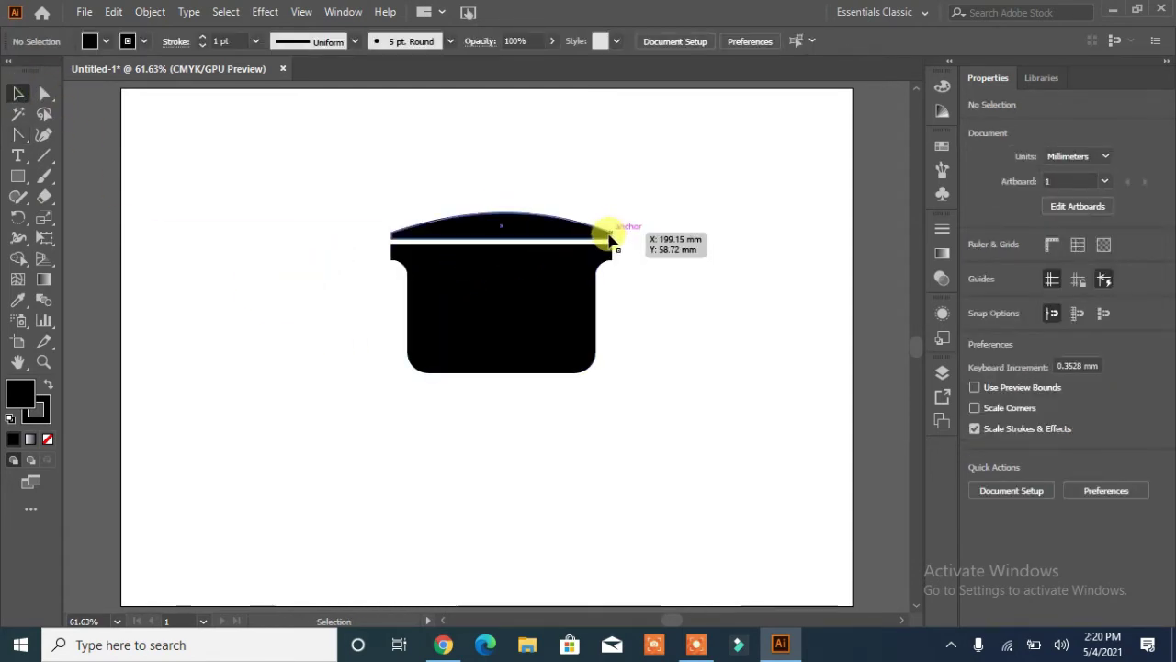
Step: Tilt the lid slightly counterclockwise so its right end lifts, and move it up clear of the rim
{"action": "left_click", "coordinate": [472, 226]}
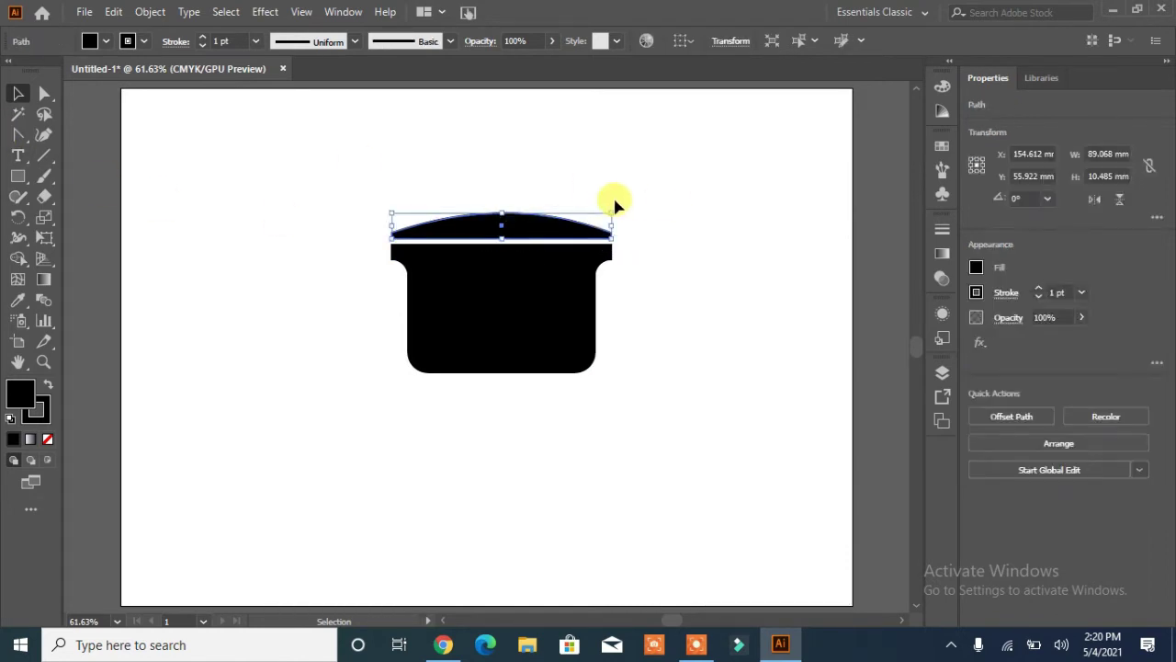
{"action": "left_click_drag", "start_coordinate": [622, 207], "coordinate": [614, 197]}
{"action": "mouse_move", "coordinate": [500, 226]}
{"action": "left_mouse_down"}
{"action": "mouse_move", "coordinate": [506, 196]}
{"action": "mouse_move", "coordinate": [506, 207]}
{"action": "left_mouse_up"}
{"action": "left_click", "coordinate": [689, 303]}
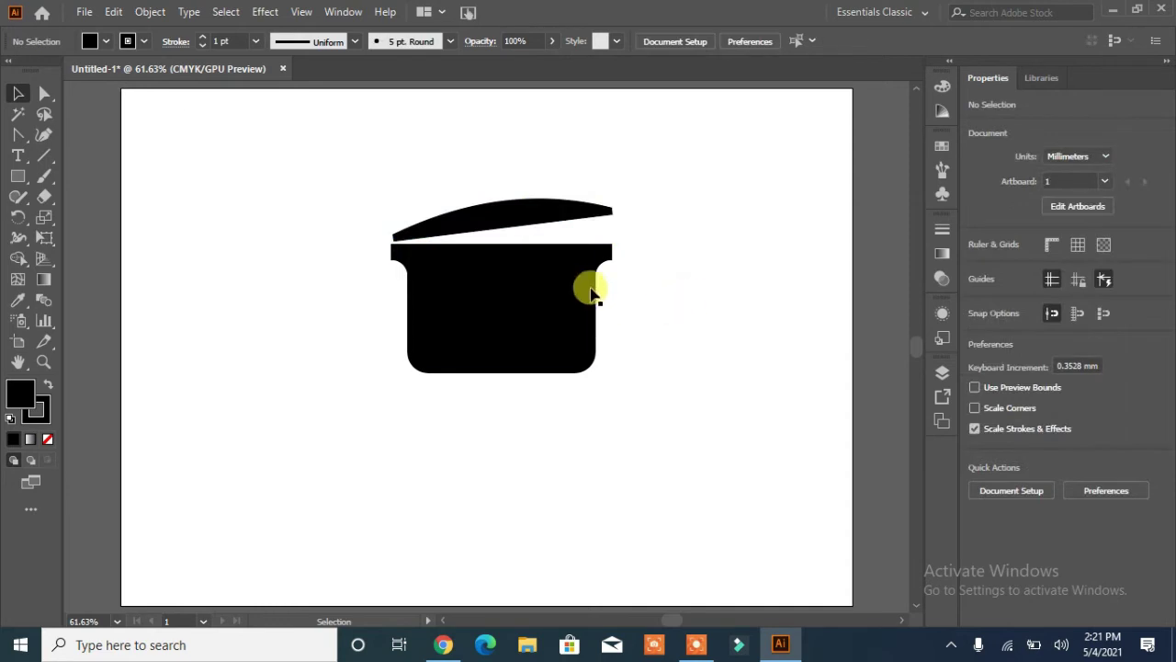
Step: Build a lid knob about 10 mm wide and high from an ellipse and a short stem, uniting the two shapes
{"action": "left_click_drag", "start_coordinate": [17, 175], "coordinate": [58, 210]}
{"action": "left_click", "coordinate": [58, 211]}
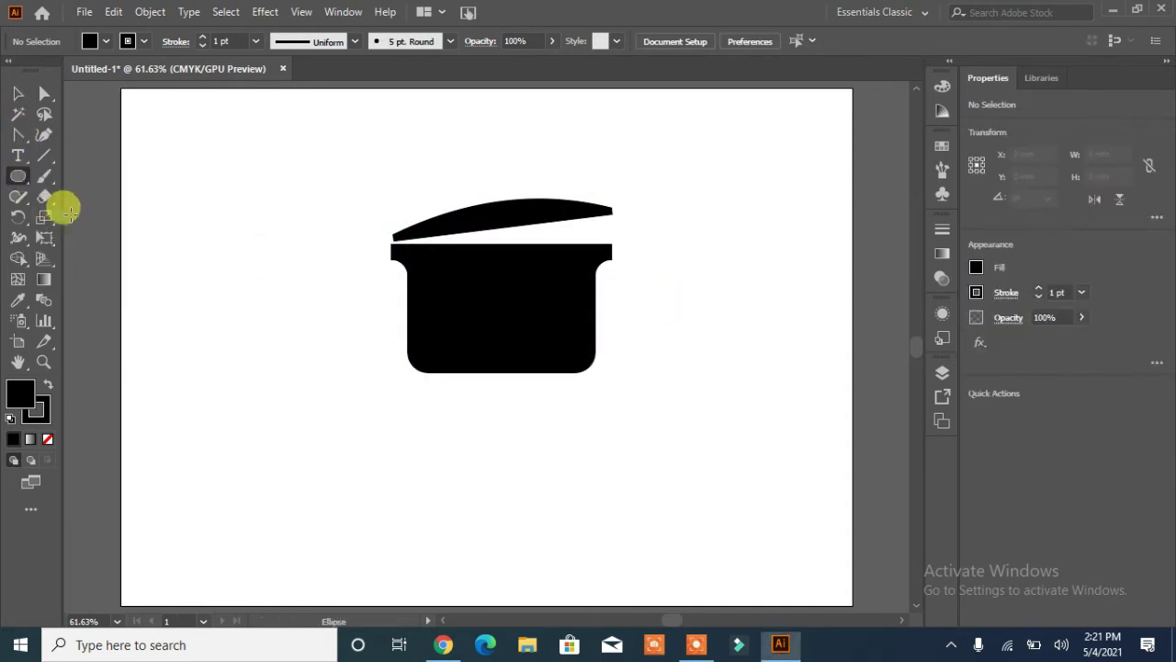
{"action": "left_click_drag", "start_coordinate": [235, 175], "coordinate": [494, 199]}
{"action": "left_click", "coordinate": [17, 175]}
{"action": "left_click", "coordinate": [115, 198]}
{"action": "left_click", "coordinate": [18, 94]}
{"action": "left_click", "coordinate": [285, 209]}
{"action": "left_click", "coordinate": [974, 486]}
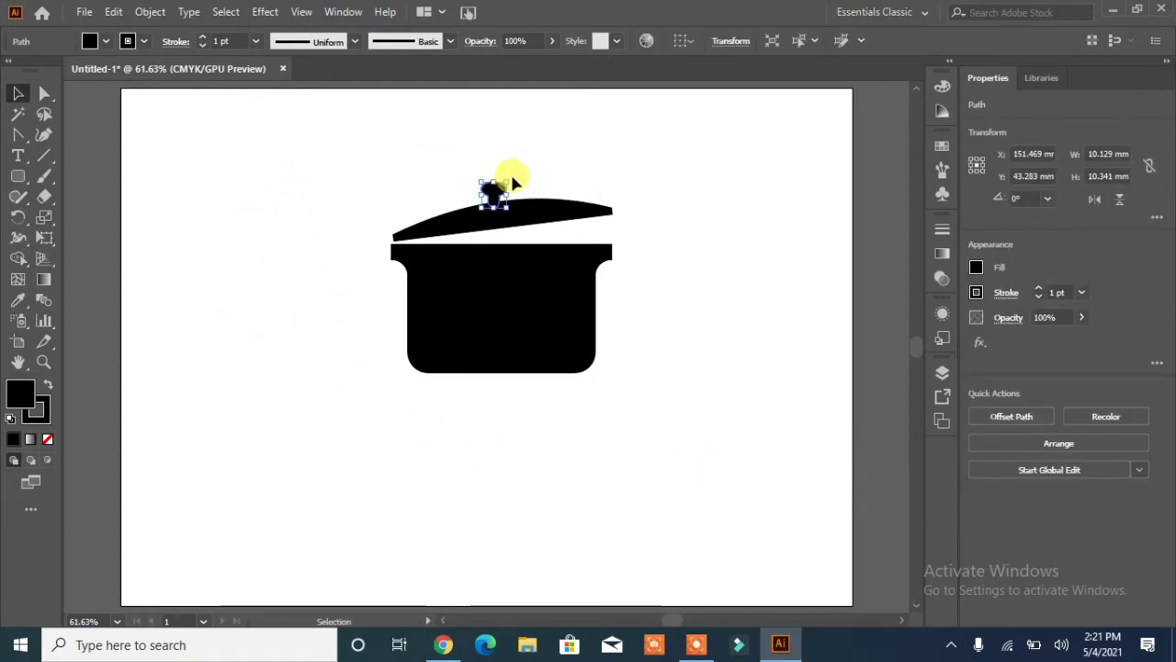
Step: Select the knob and the lid and unite them into one shape
{"action": "left_click", "coordinate": [660, 313]}
{"action": "left_click_drag", "start_coordinate": [446, 220], "coordinate": [445, 221]}
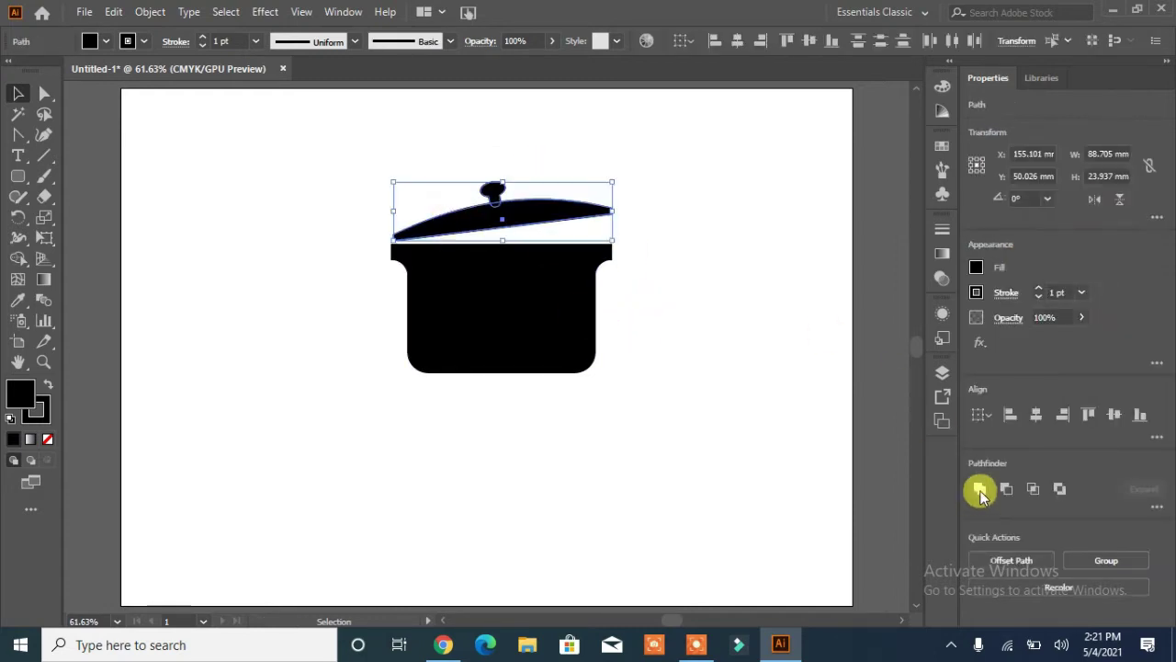
{"action": "left_click", "coordinate": [980, 489]}
{"action": "left_click", "coordinate": [746, 381]}
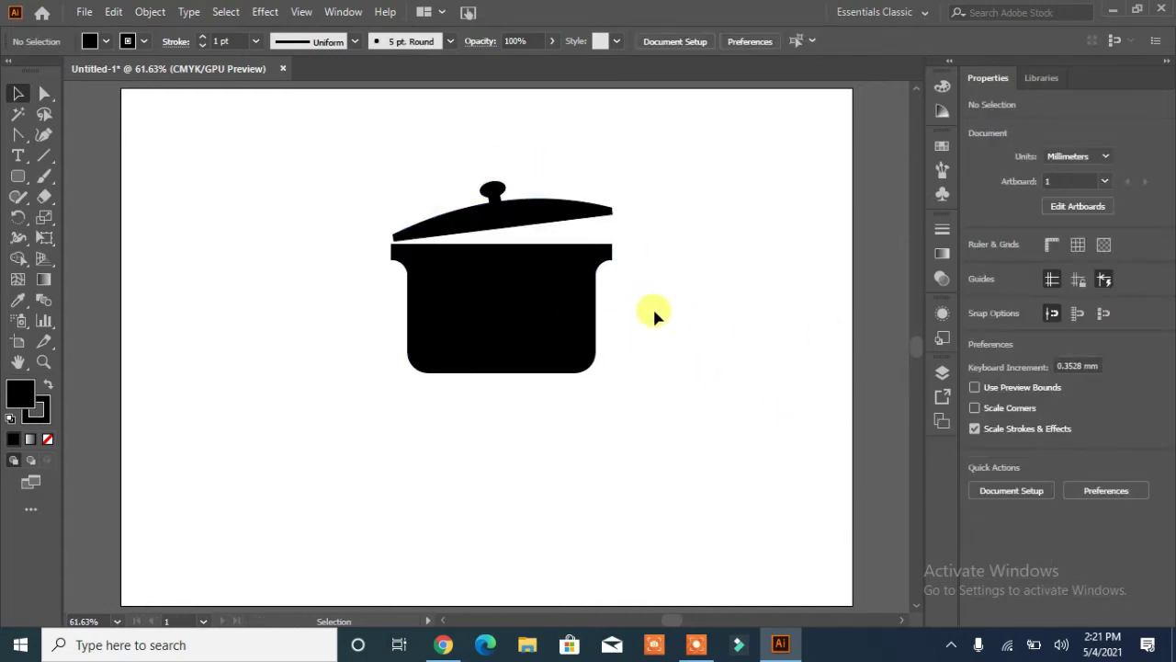
Step: Draw an S-shaped steam curve about 49 mm tall with the Pen tool, rising from the lid's raised end
{"action": "left_click_drag", "start_coordinate": [18, 136], "coordinate": [78, 129]}
{"action": "left_click", "coordinate": [611, 112]}
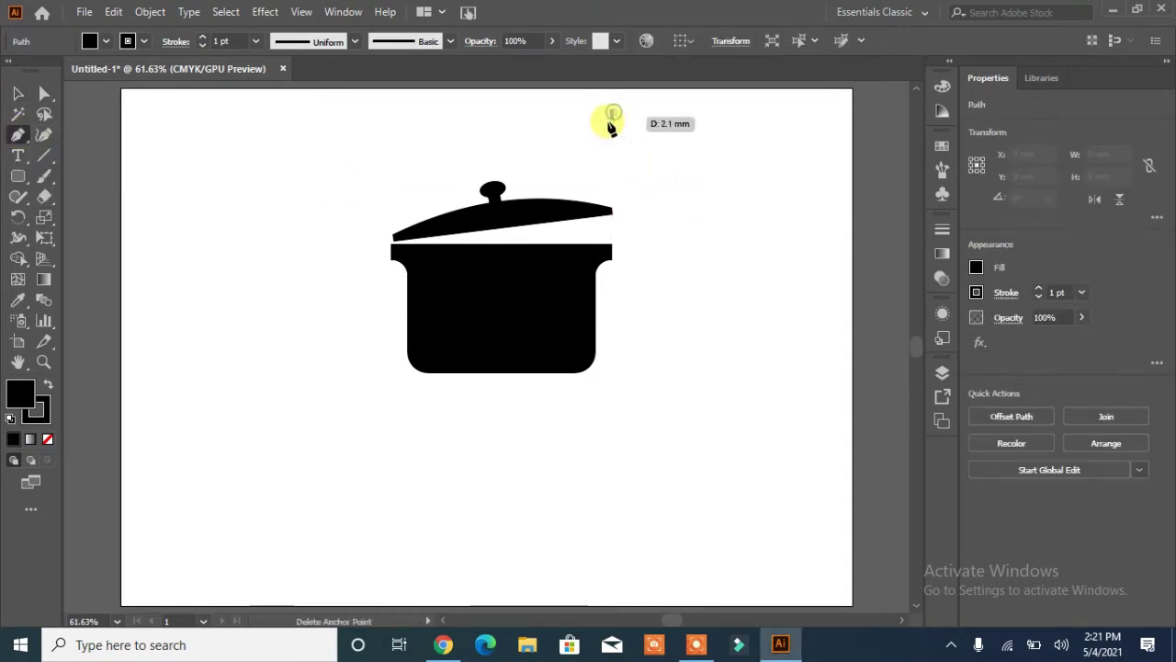
{"action": "left_click_drag", "start_coordinate": [612, 157], "coordinate": [633, 188]}
{"action": "mouse_move", "coordinate": [608, 232]}
{"action": "left_mouse_down"}
{"action": "mouse_move", "coordinate": [574, 235]}
{"action": "mouse_move", "coordinate": [581, 261]}
{"action": "mouse_move", "coordinate": [573, 249]}
{"action": "mouse_move", "coordinate": [640, 249]}
{"action": "mouse_move", "coordinate": [616, 235]}
{"action": "left_mouse_up"}
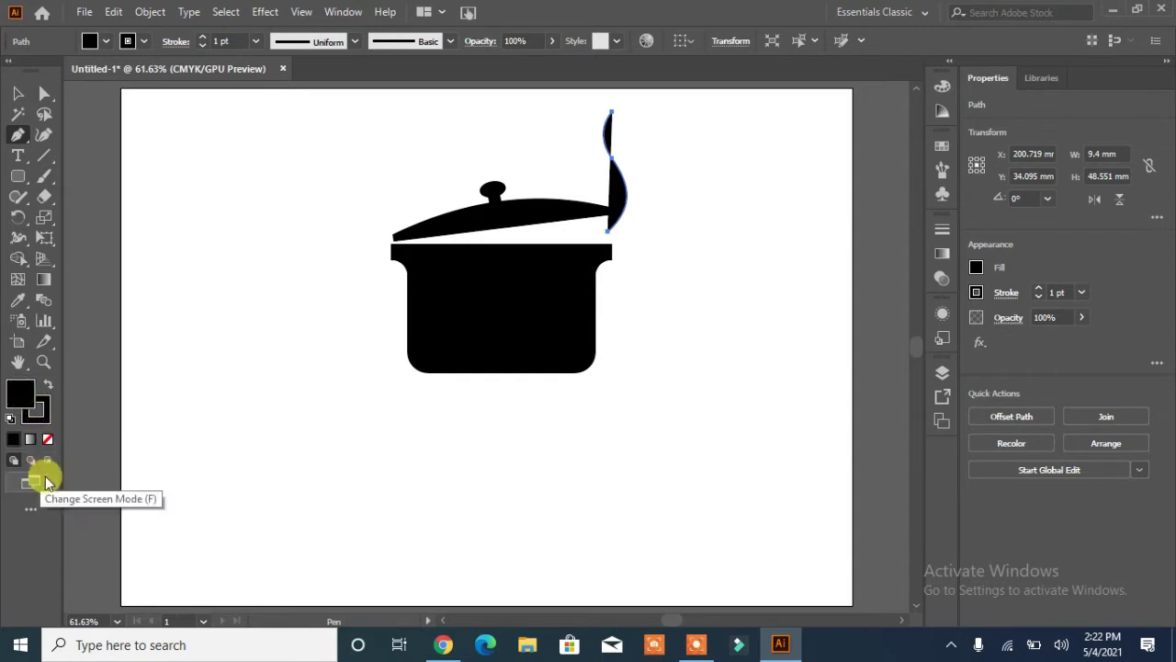
Step: Remove the steam curve's fill and give it a 7 pt stroke with the width profile tapered at both ends
{"action": "left_click", "coordinate": [47, 438]}
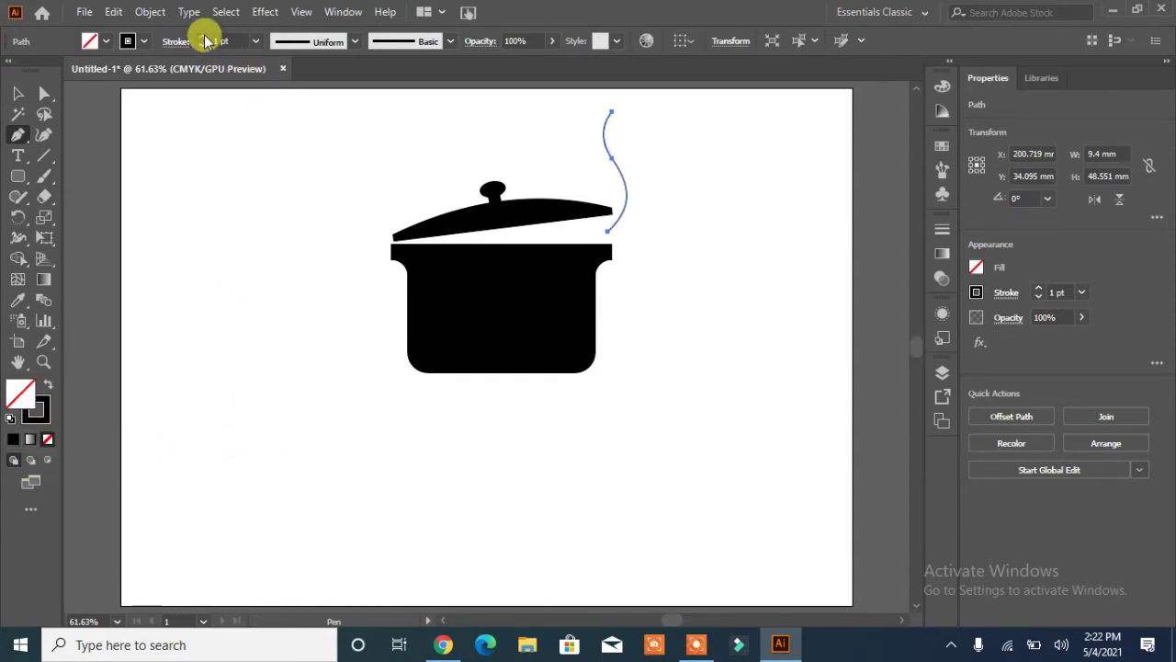
{"action": "left_click", "coordinate": [356, 42]}
{"action": "left_click", "coordinate": [327, 101]}
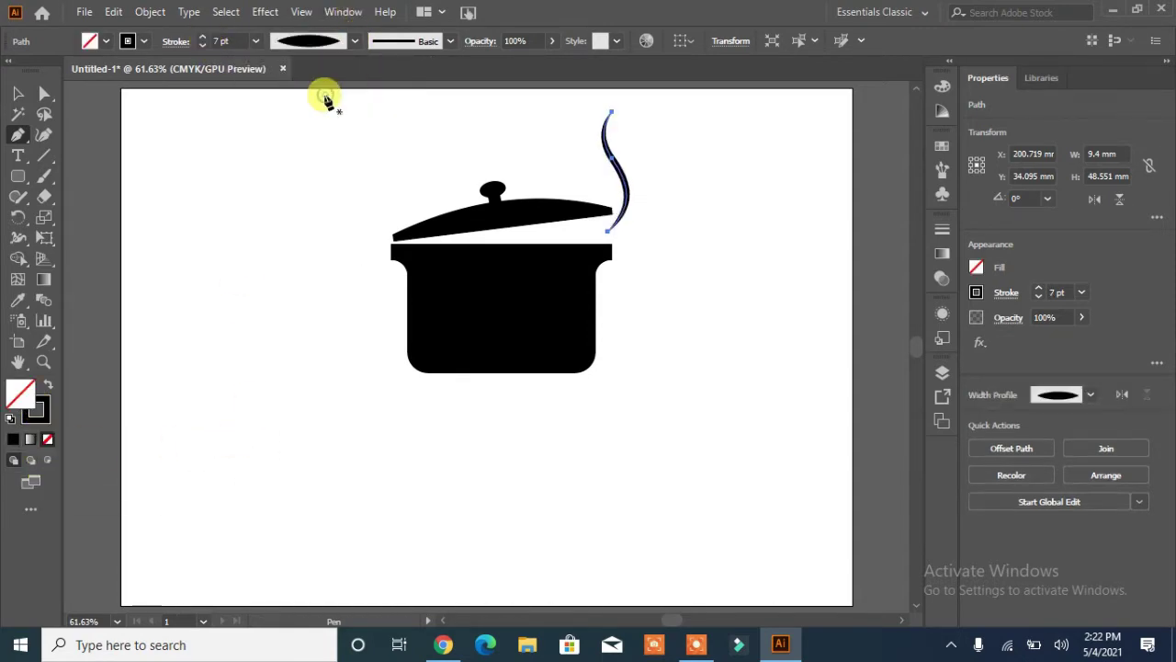
Step: Duplicate the steam curve and place the copy slightly to the right of the original
{"action": "left_click", "coordinate": [18, 93]}
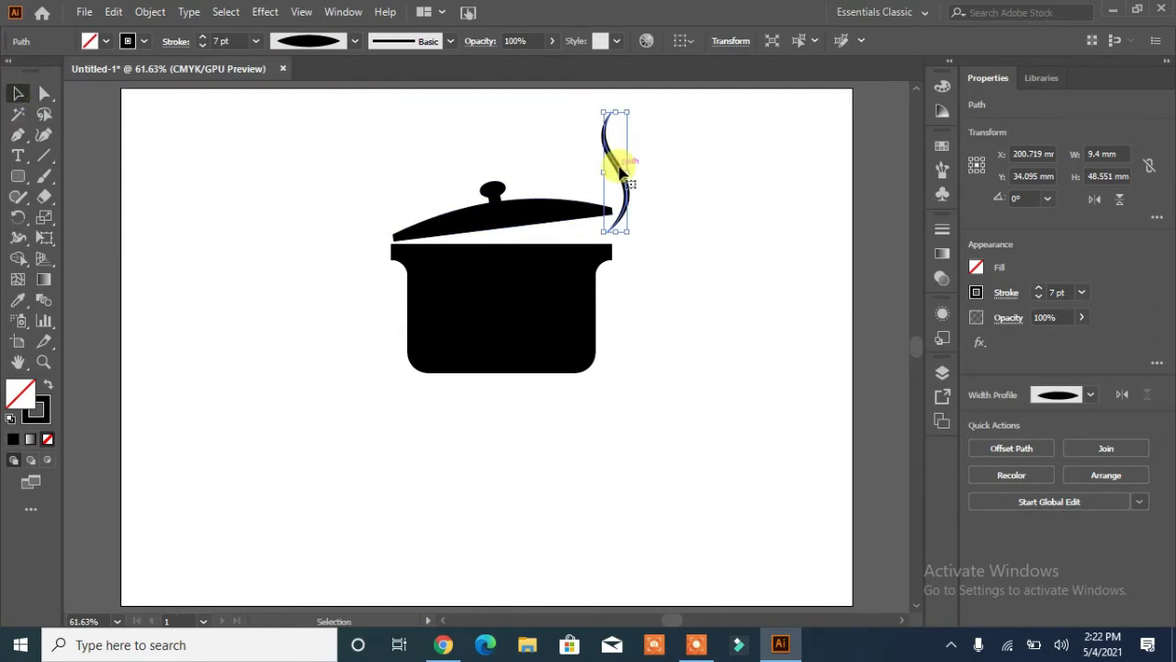
{"action": "left_click_drag", "start_coordinate": [620, 170], "coordinate": [630, 173]}
{"action": "left_click", "coordinate": [698, 240]}
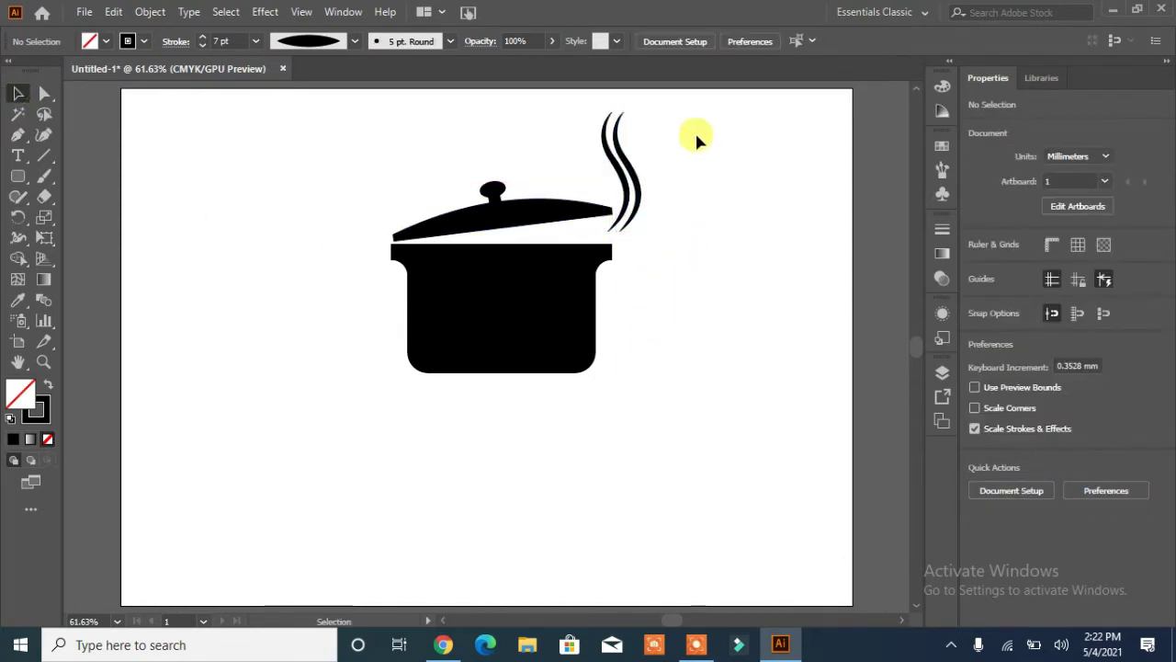
Step: Select the pot, the lid and both steam curves and group them
{"action": "left_click_drag", "start_coordinate": [695, 136], "coordinate": [325, 405]}
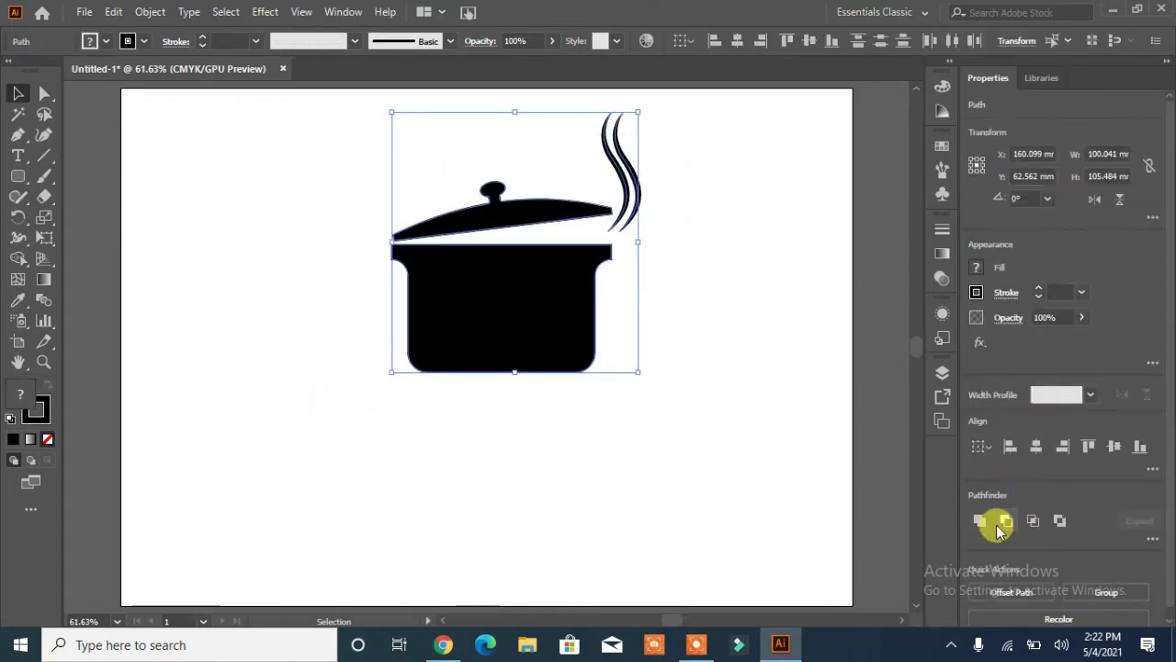
{"action": "left_click", "coordinate": [1125, 593]}
{"action": "left_click", "coordinate": [741, 472]}
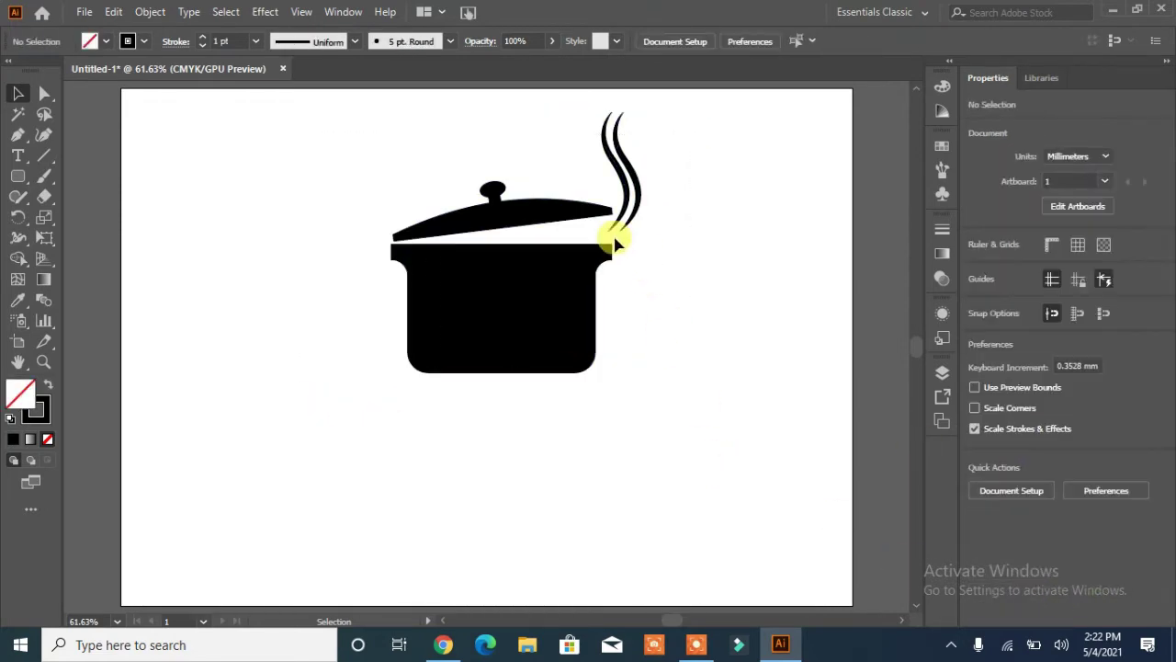
Step: Scale the grouped pot icon down to about two thirds of its size and move it slightly down on the artboard
{"action": "left_click", "coordinate": [599, 184]}
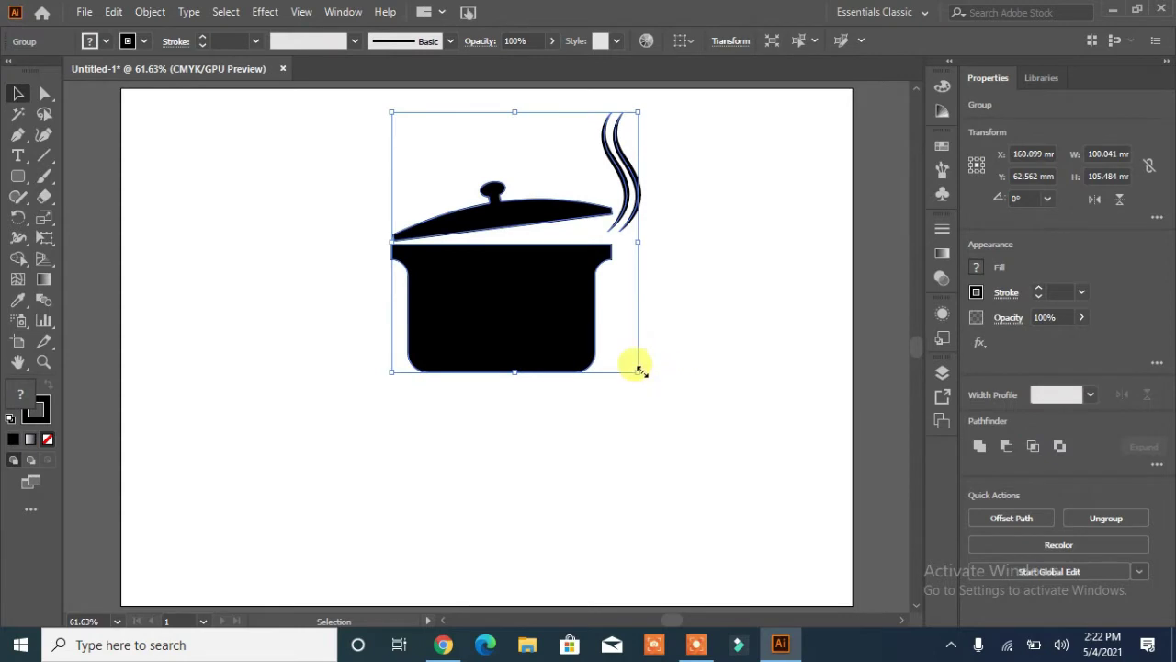
{"action": "left_click_drag", "start_coordinate": [639, 367], "coordinate": [557, 281]}
{"action": "left_click_drag", "start_coordinate": [475, 254], "coordinate": [458, 340]}
{"action": "left_click", "coordinate": [677, 366]}
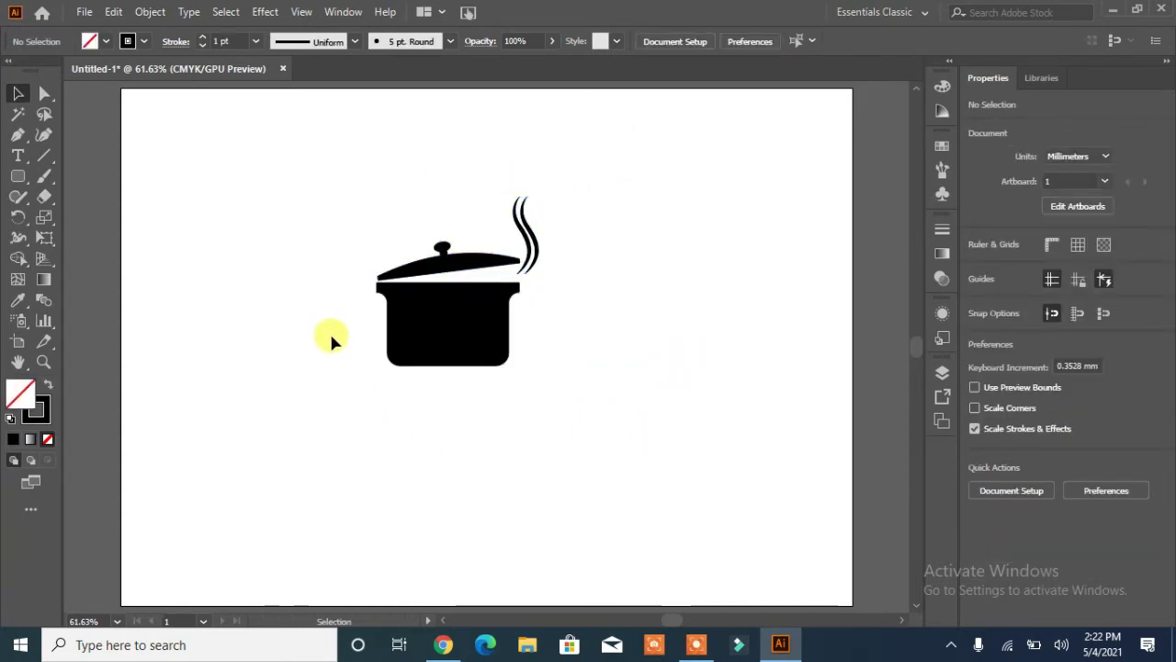
Step: Draw a narrow upright rectangle about 2 × 35 mm beside the pot's lower right and fill it black
{"action": "left_click", "coordinate": [22, 177]}
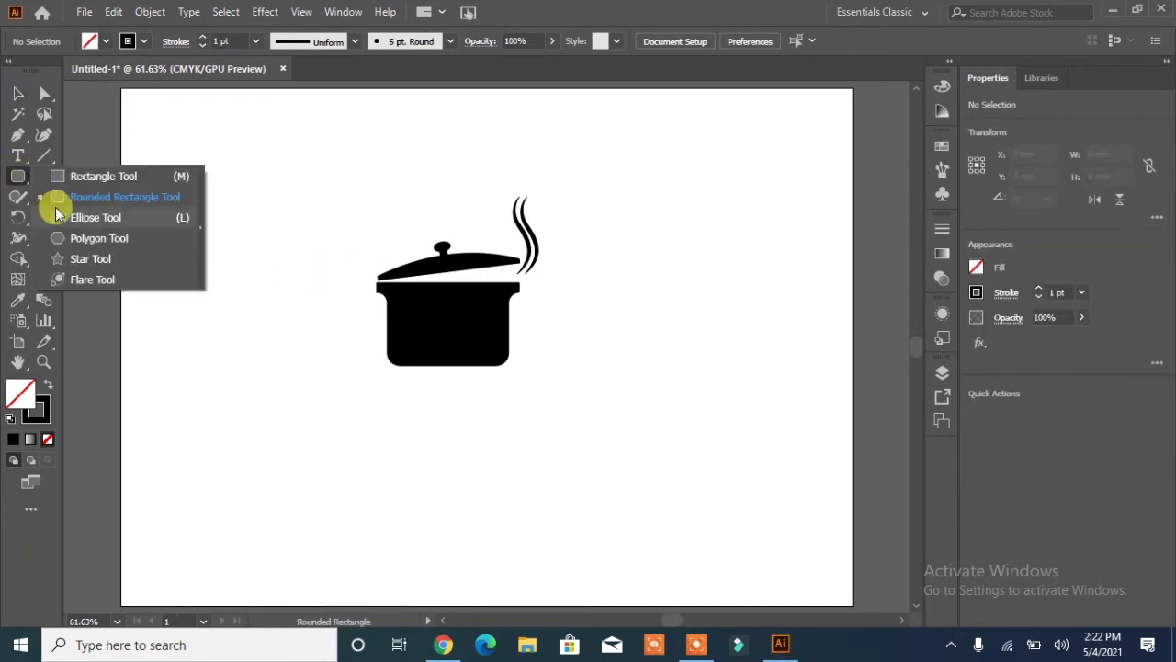
{"action": "left_click_drag", "start_coordinate": [690, 375], "coordinate": [693, 459]}
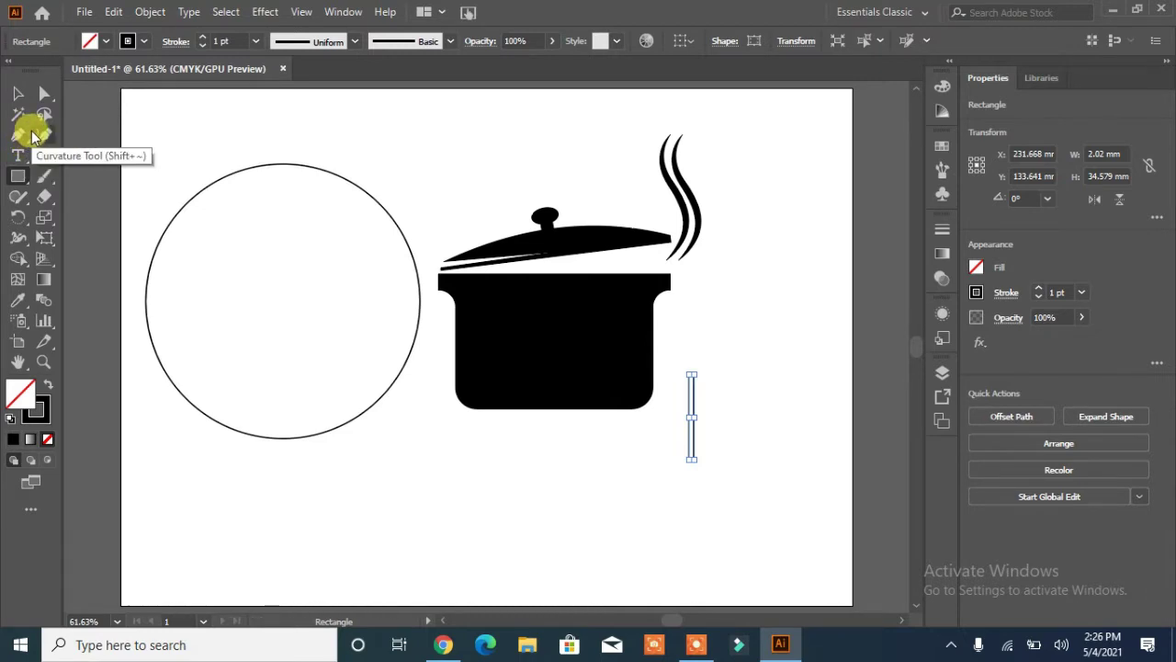
{"action": "left_click", "coordinate": [106, 40]}
{"action": "left_click", "coordinate": [48, 71]}
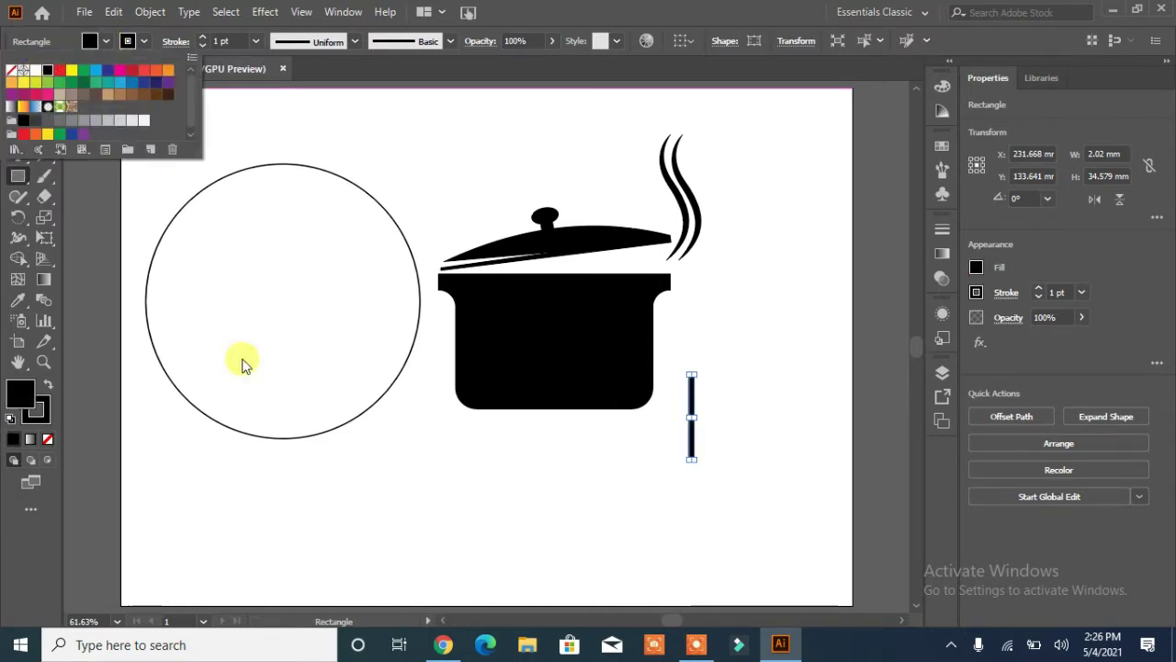
{"action": "left_click", "coordinate": [695, 410]}
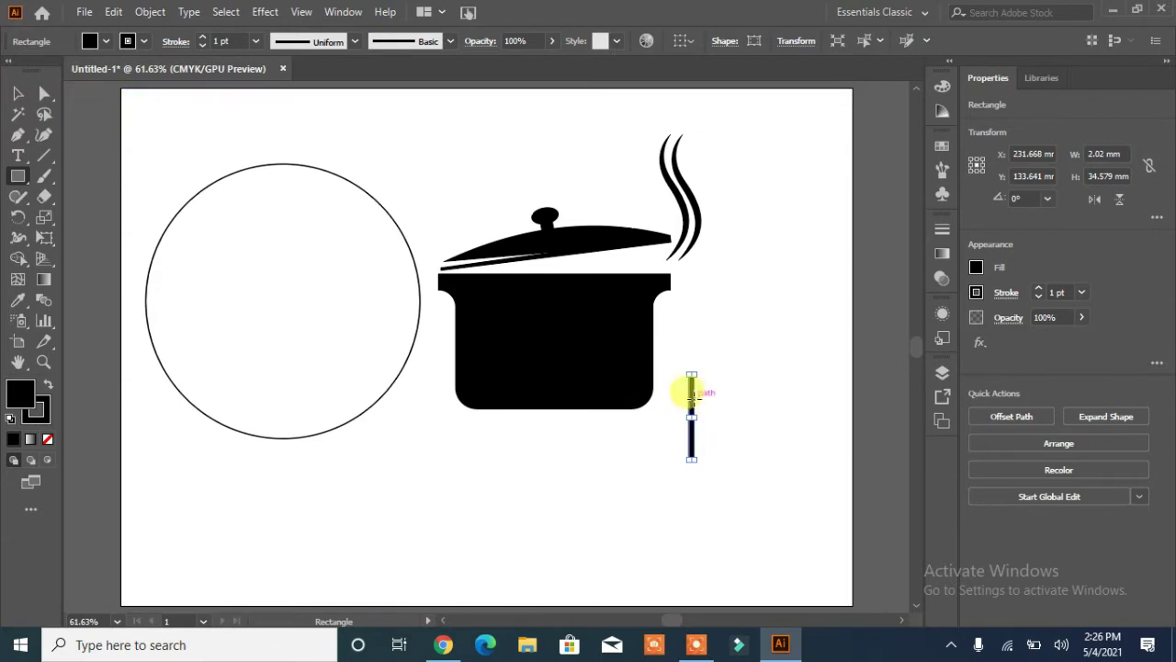
Step: Duplicate the narrow black bar about 4 mm to the right and repeat the copy twice to make four evenly spaced bars
{"action": "left_click", "coordinate": [16, 93]}
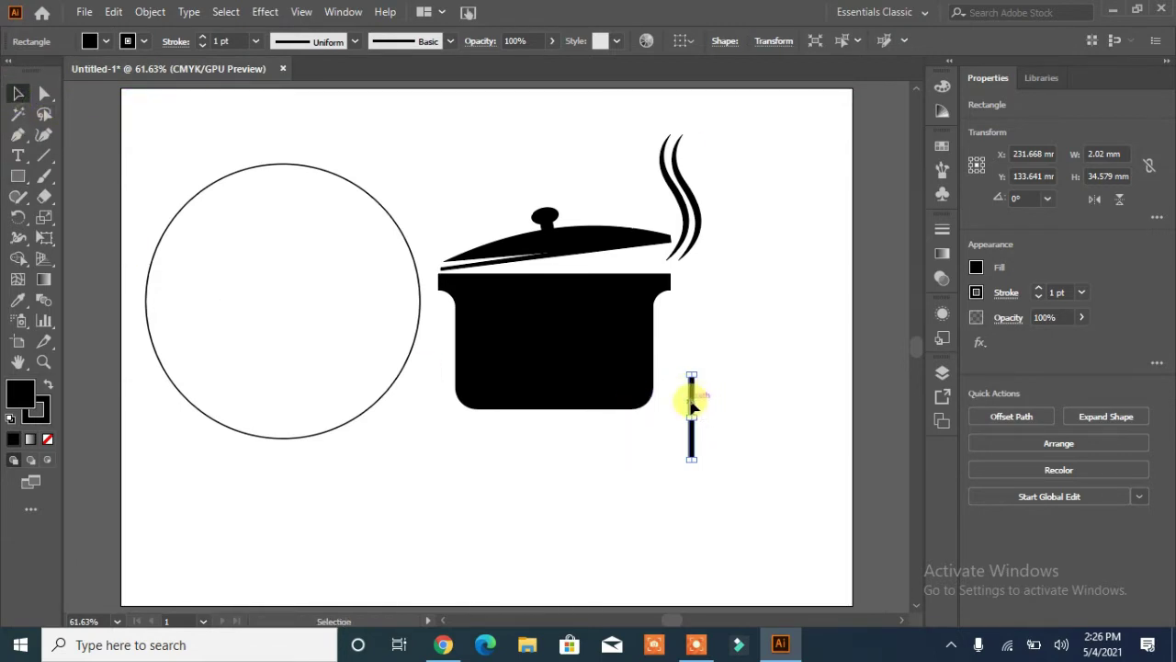
{"action": "left_click_drag", "start_coordinate": [694, 404], "coordinate": [702, 406]}
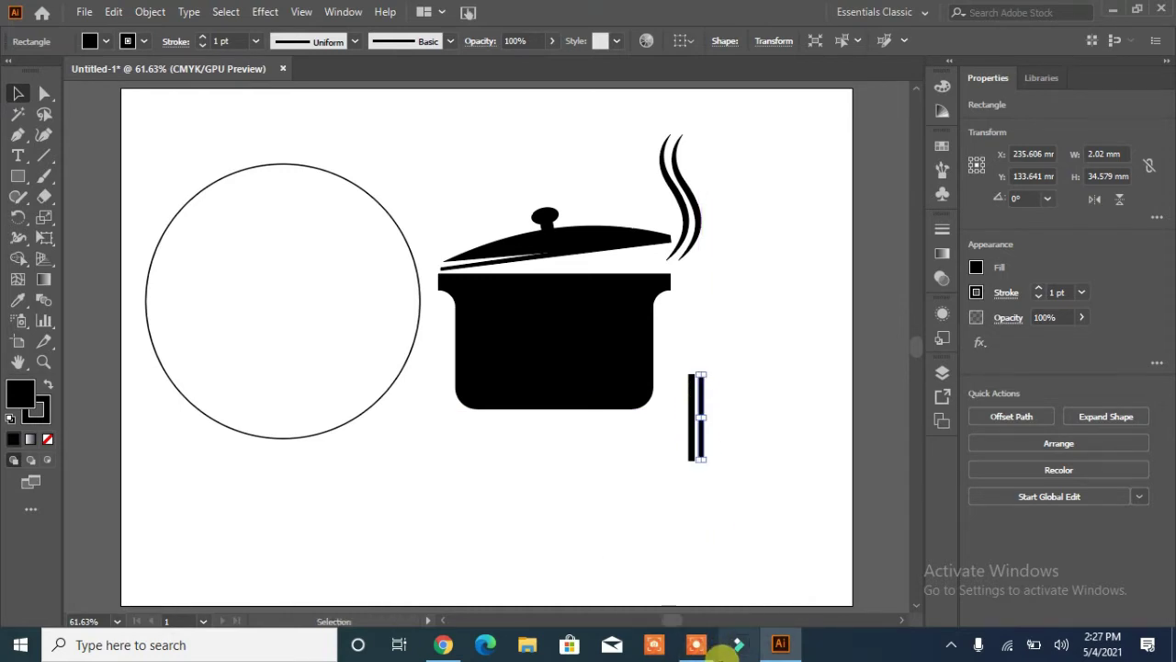
{"action": "key", "text": "ctrl+d"}
{"action": "key", "text": "ctrl+d"}
{"action": "mouse_move", "coordinate": [722, 653]}
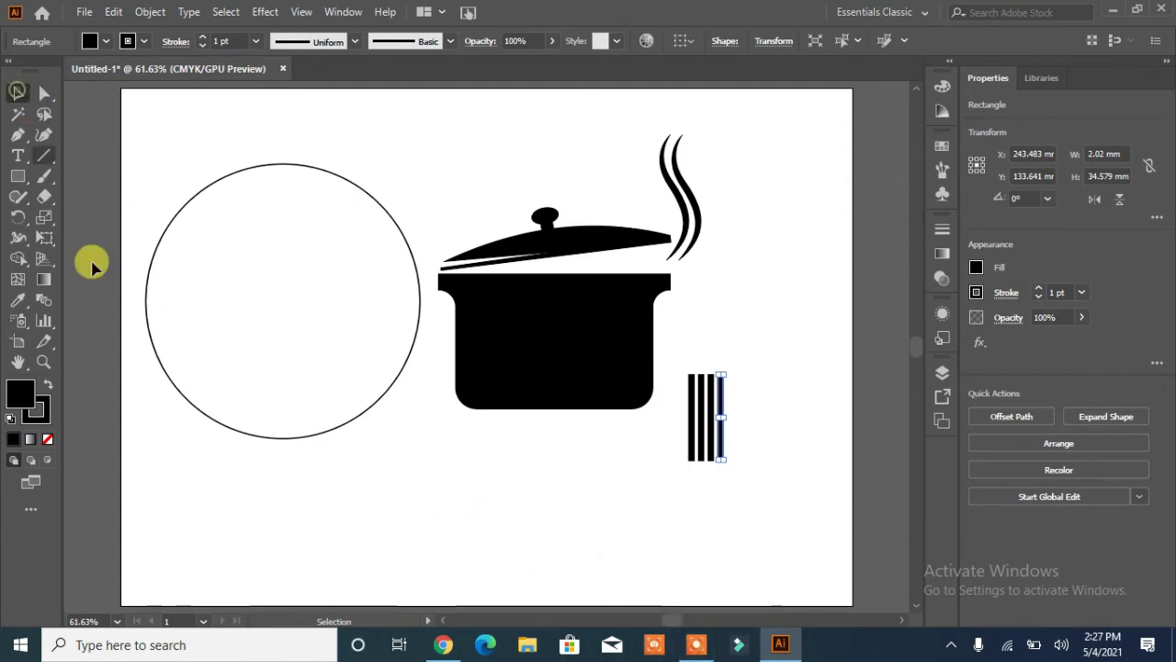
{"action": "left_click", "coordinate": [722, 504]}
{"action": "left_click_drag", "start_coordinate": [647, 516], "coordinate": [647, 516]}
{"action": "left_click", "coordinate": [714, 520]}
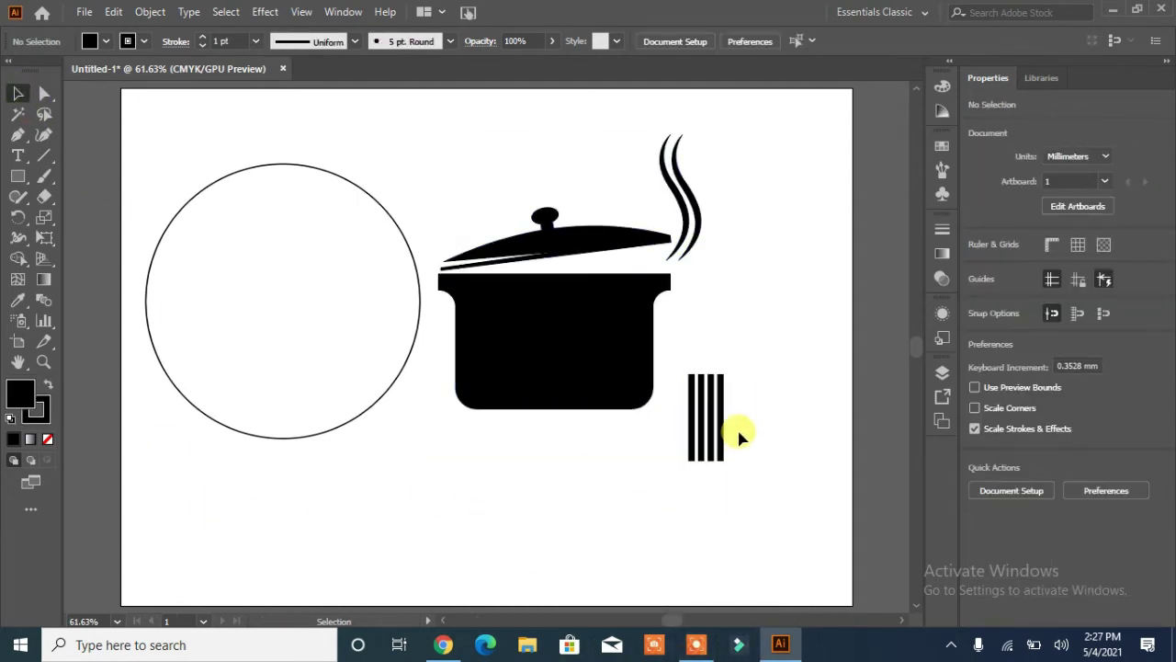
Step: Draw a black rounded rectangle about 13 × 24 mm overlapping the lower ends of the four bars
{"action": "left_click_drag", "start_coordinate": [740, 436], "coordinate": [681, 556]}
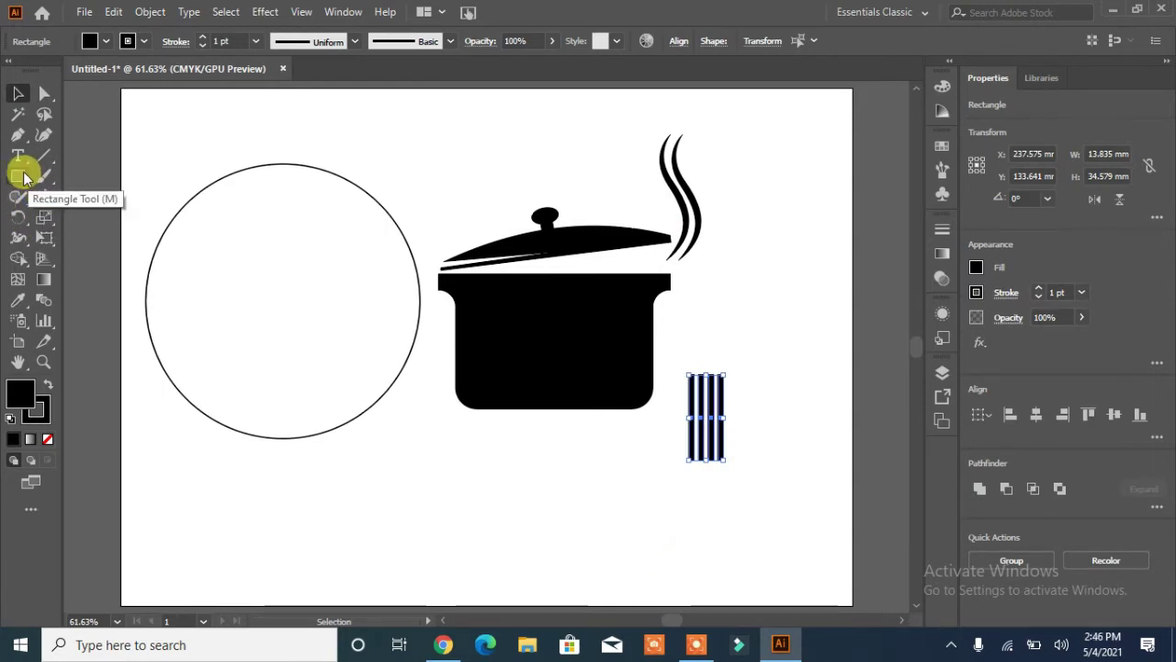
{"action": "left_click_drag", "start_coordinate": [25, 178], "coordinate": [53, 194]}
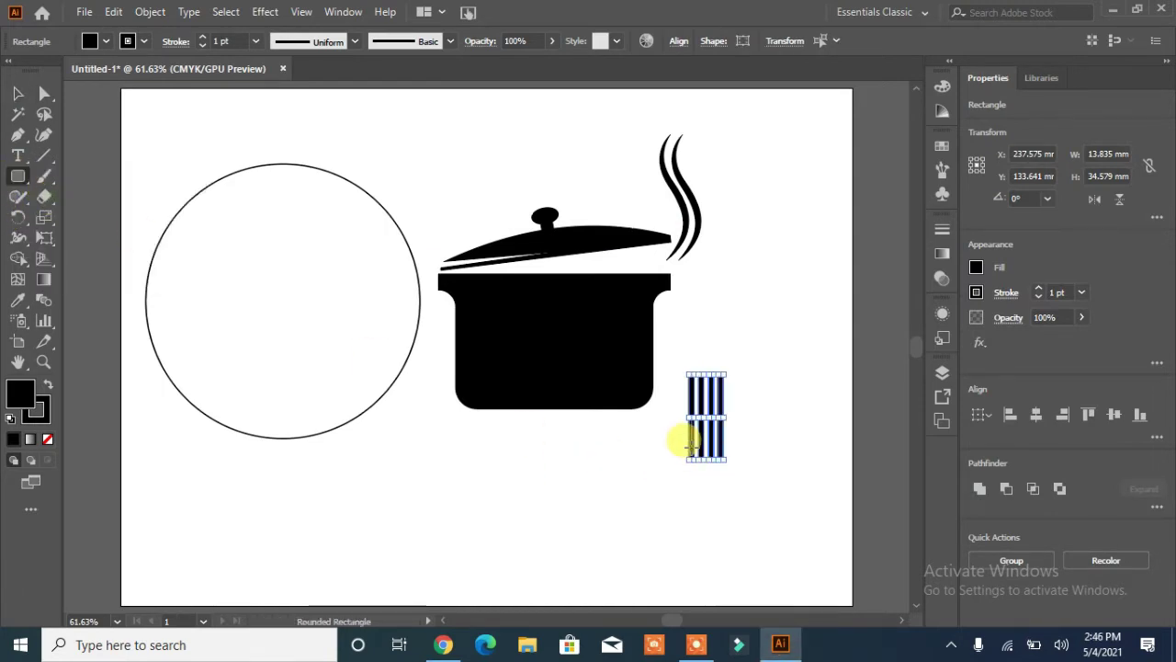
{"action": "left_click_drag", "start_coordinate": [691, 457], "coordinate": [724, 507]}
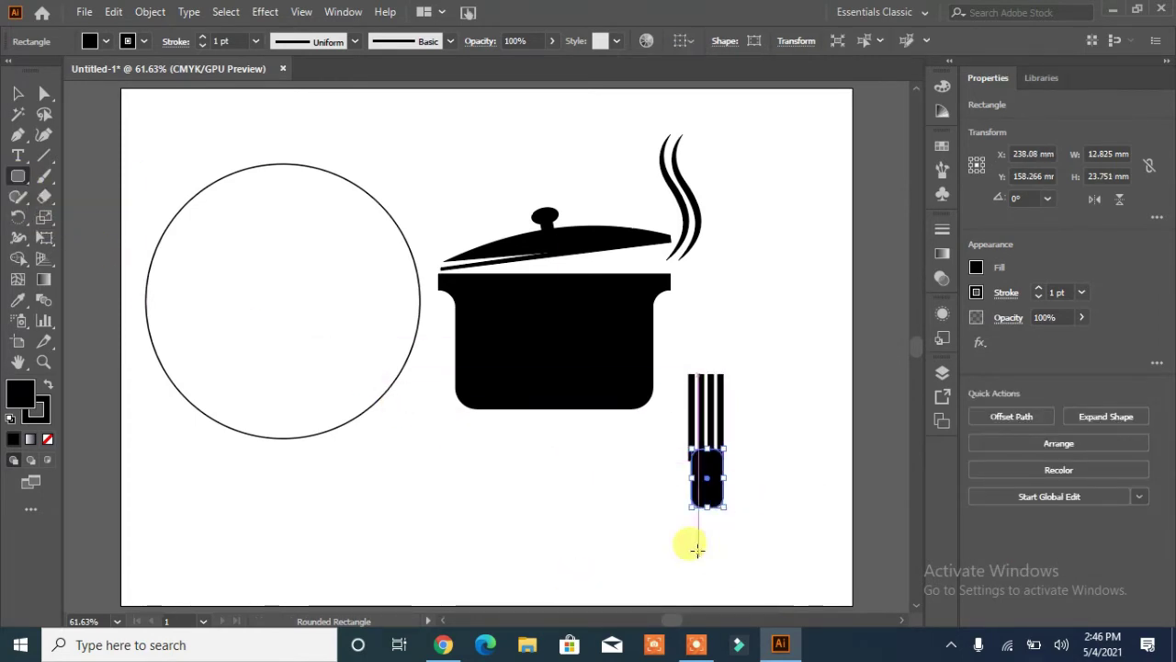
Step: Draw a rounded rectangle about 67 × 28 mm over the base shape's lower part and subtract it with Minus Front
{"action": "left_click_drag", "start_coordinate": [642, 489], "coordinate": [807, 559]}
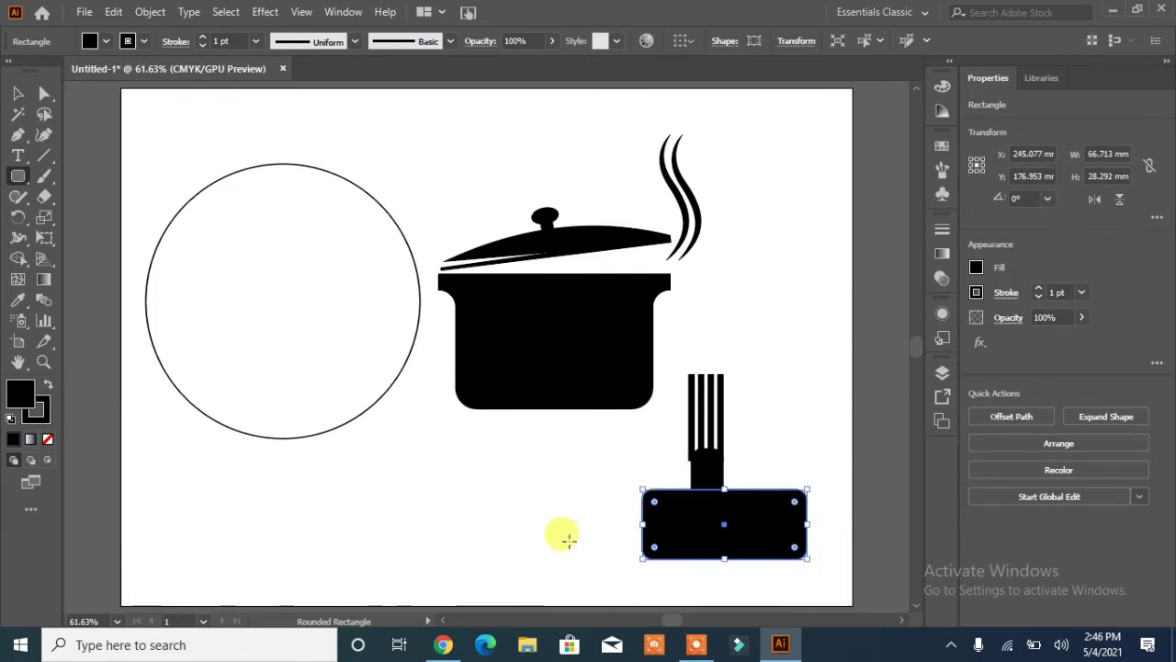
{"action": "left_click", "coordinate": [15, 96]}
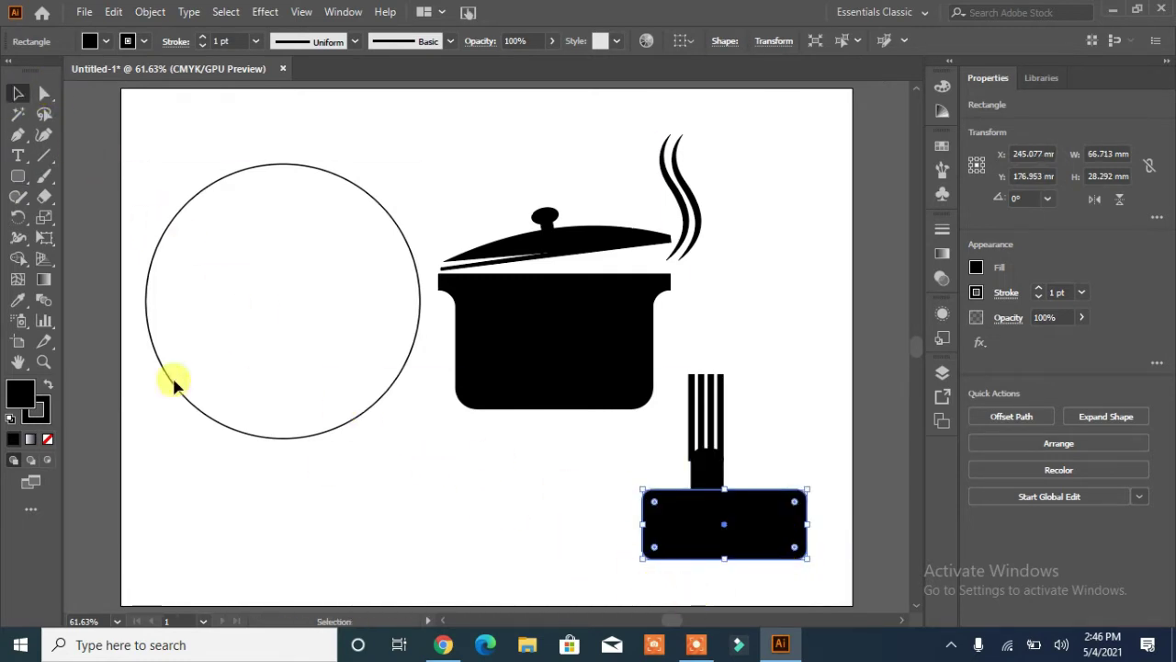
{"action": "left_click_drag", "start_coordinate": [790, 468], "coordinate": [680, 549]}
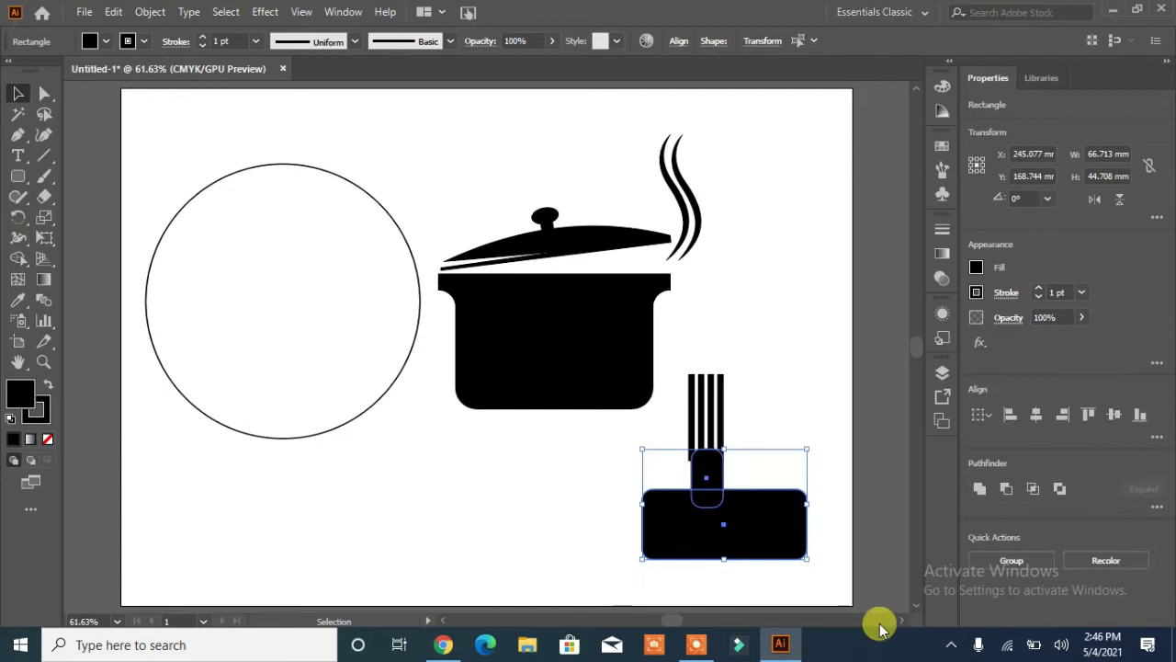
{"action": "left_click", "coordinate": [1007, 488]}
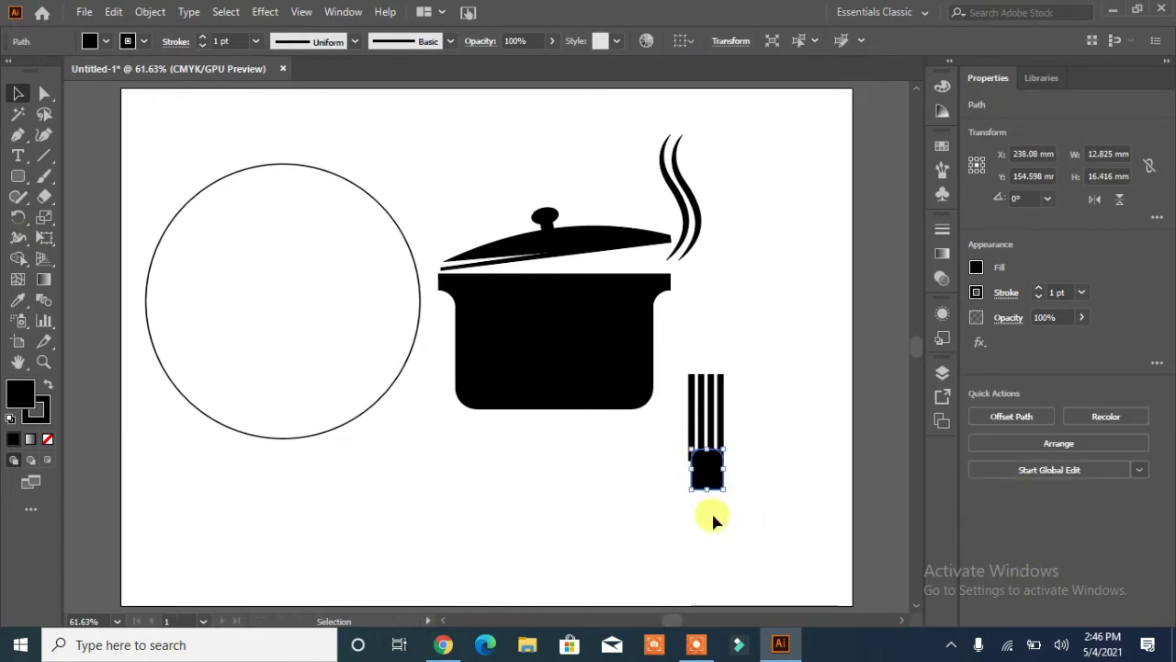
{"action": "left_click", "coordinate": [428, 499]}
Step: Rotate the trimmed base shape about 180°, widen it to about 14 mm and move it up over the lower ends of the bars
{"action": "left_click", "coordinate": [706, 483]}
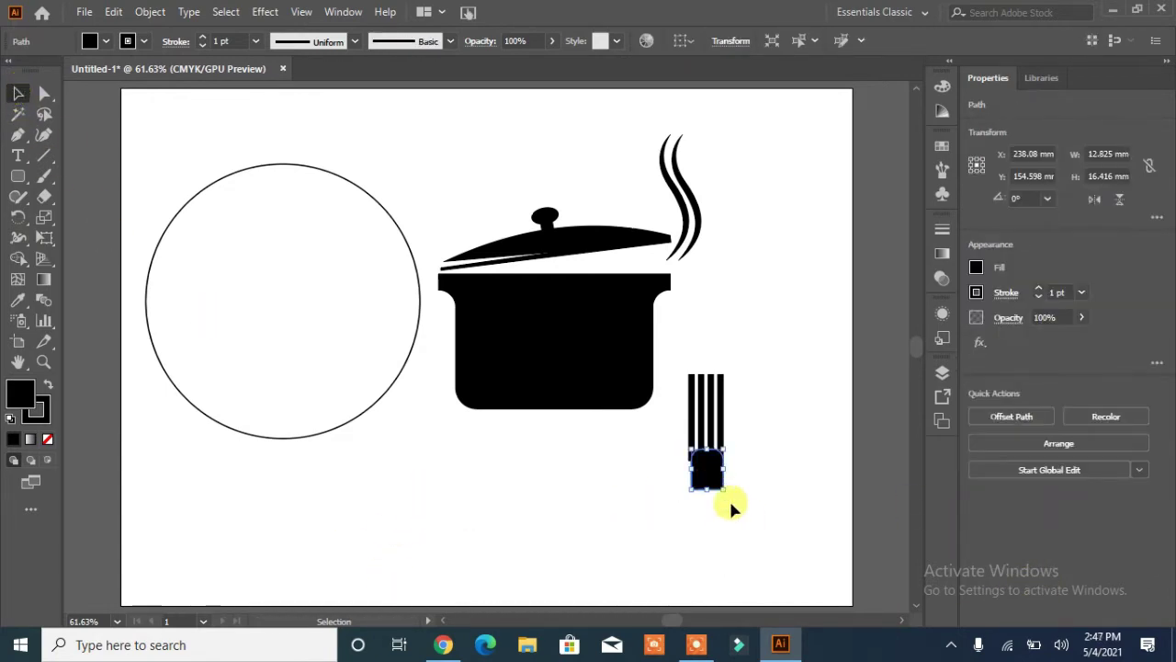
{"action": "left_click_drag", "start_coordinate": [727, 504], "coordinate": [670, 398]}
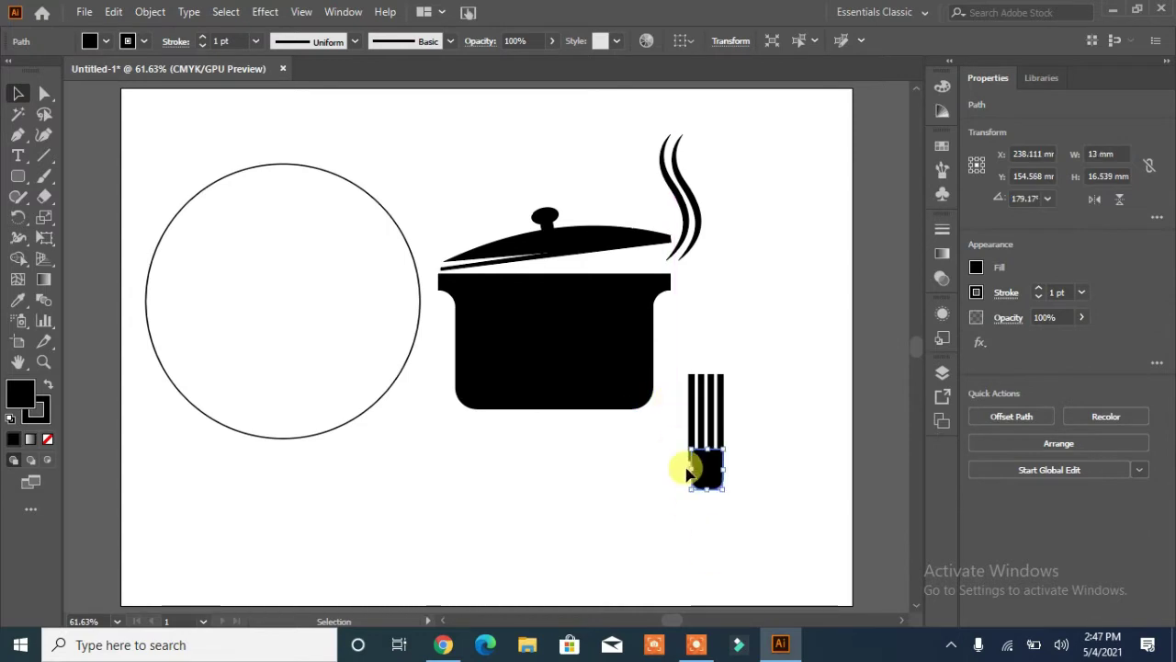
{"action": "left_click_drag", "start_coordinate": [688, 468], "coordinate": [704, 451]}
{"action": "left_click", "coordinate": [717, 518]}
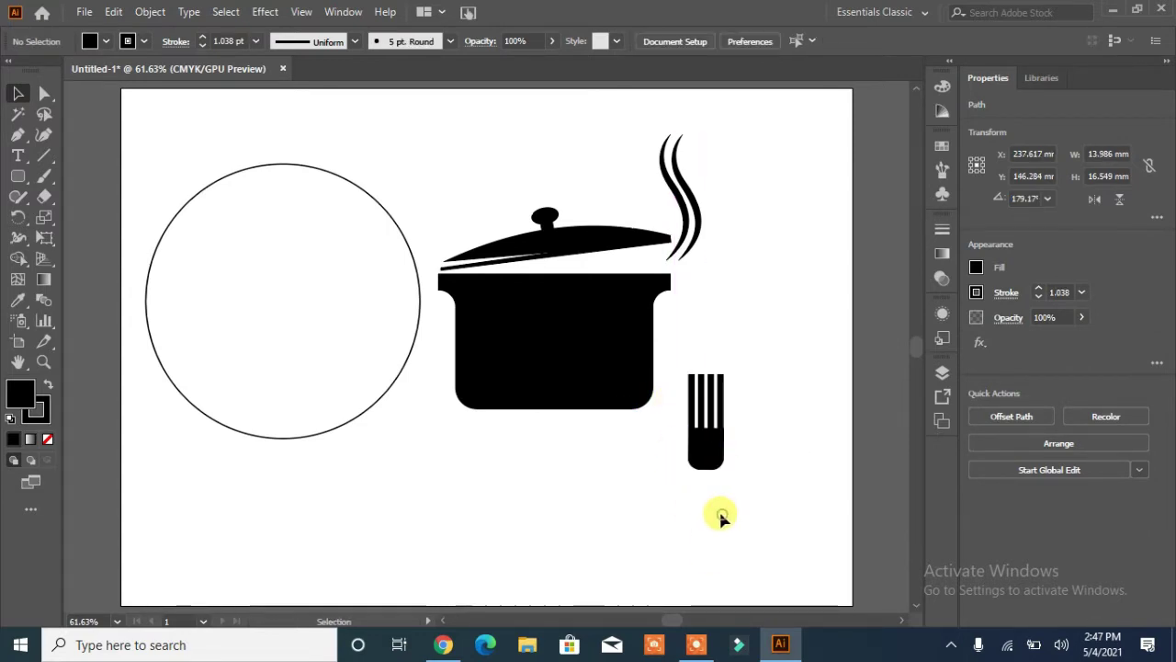
Step: Extend the fork base slightly downward and round the tips of the tines with Direct Selection
{"action": "key", "text": "a"}
{"action": "left_click", "coordinate": [699, 465]}
{"action": "left_click", "coordinate": [783, 415]}
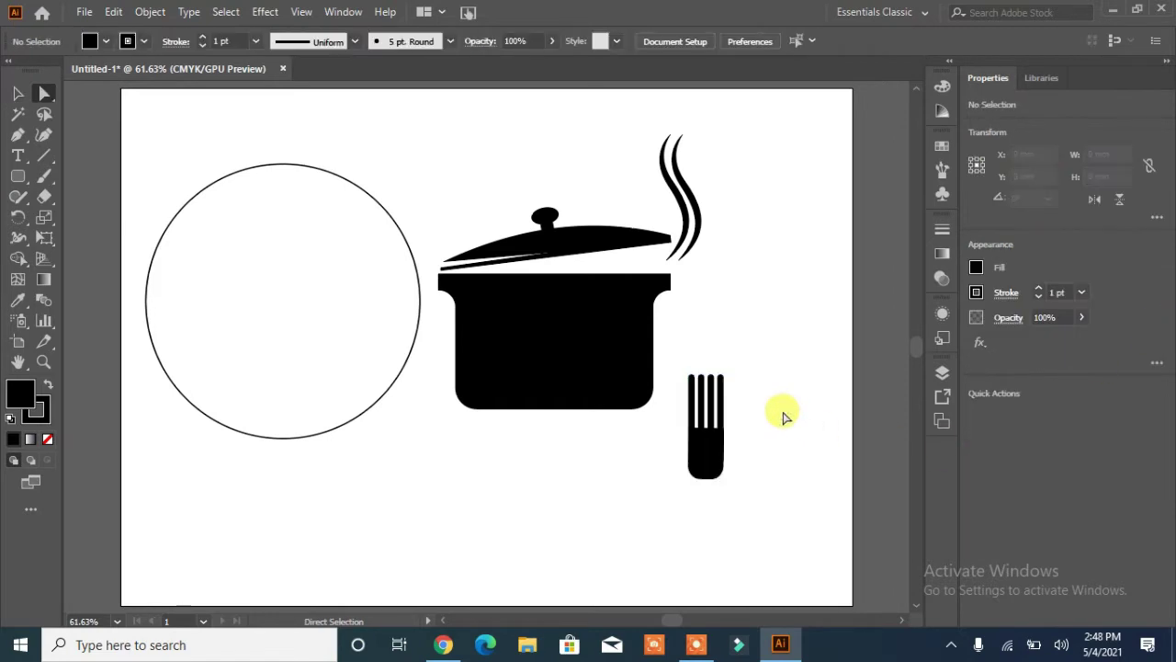
Step: Select the four tines and the base and unite them into one fork head shape
{"action": "left_click", "coordinate": [14, 96]}
{"action": "left_click", "coordinate": [726, 419]}
{"action": "left_click", "coordinate": [1004, 493]}
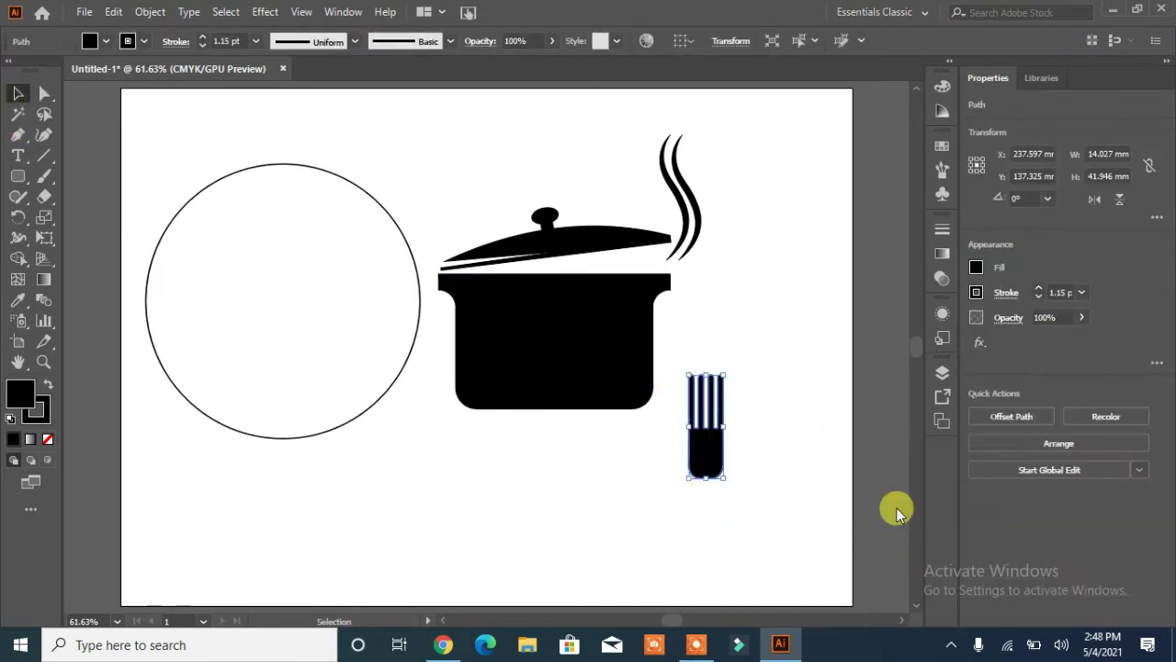
{"action": "left_click", "coordinate": [766, 461]}
{"action": "left_click", "coordinate": [518, 525]}
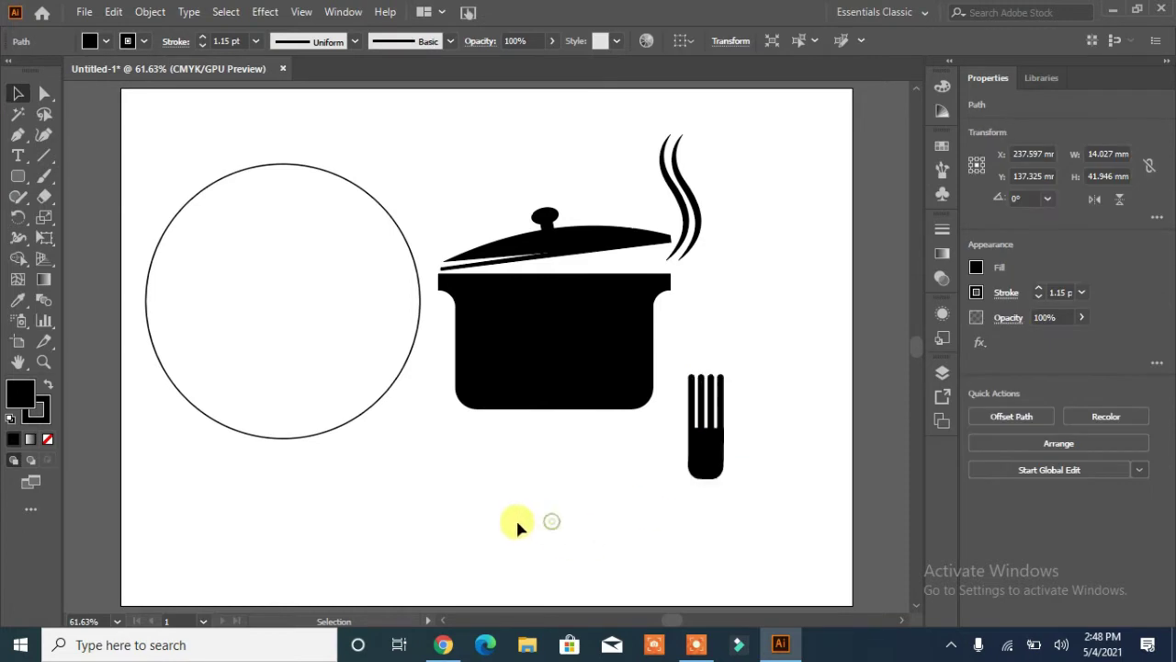
Step: Draw a black ellipse about 47 × 26 mm below the pot
{"action": "left_click_drag", "start_coordinate": [15, 175], "coordinate": [63, 219]}
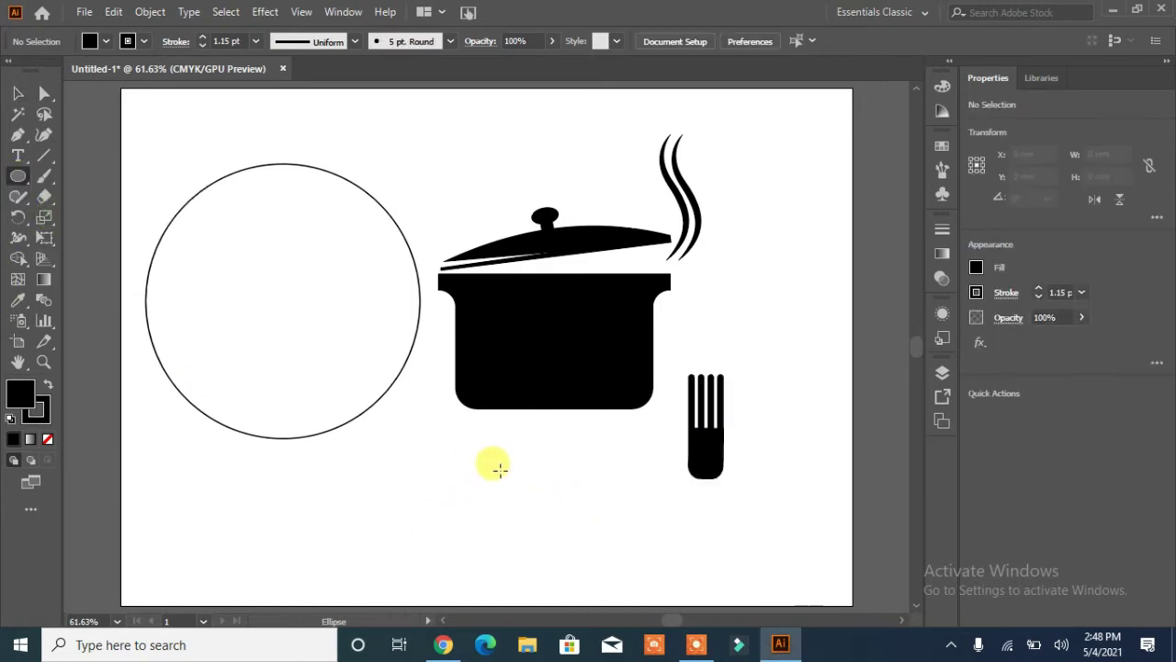
{"action": "left_click_drag", "start_coordinate": [576, 469], "coordinate": [461, 531]}
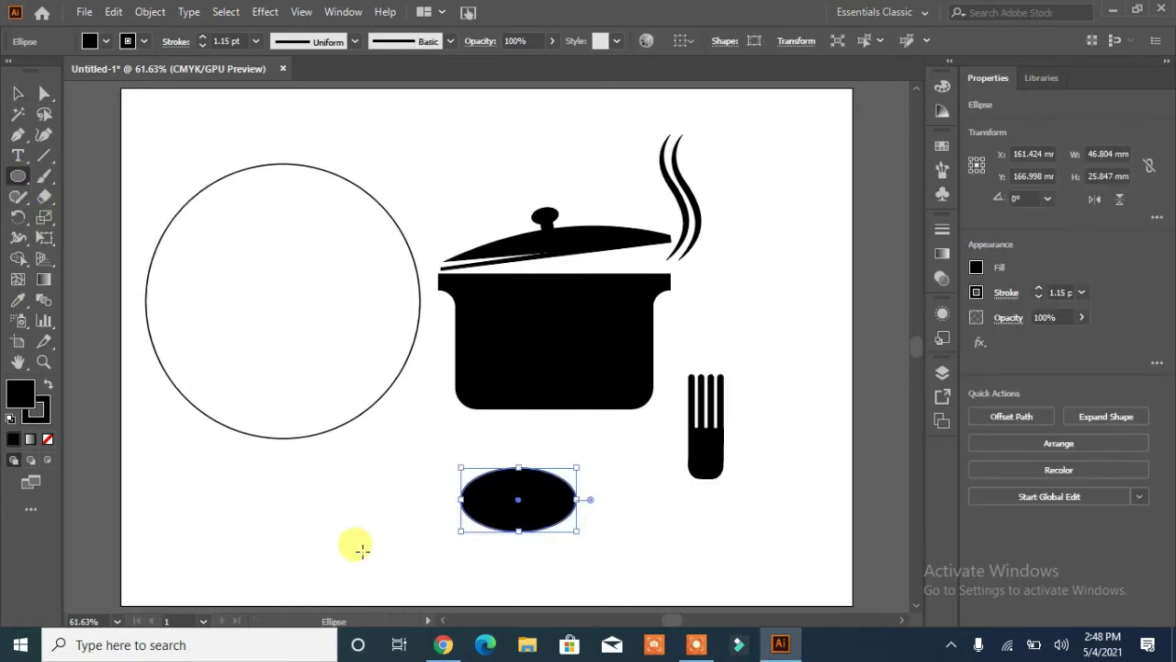
{"action": "left_click", "coordinate": [17, 92]}
{"action": "left_click", "coordinate": [393, 522]}
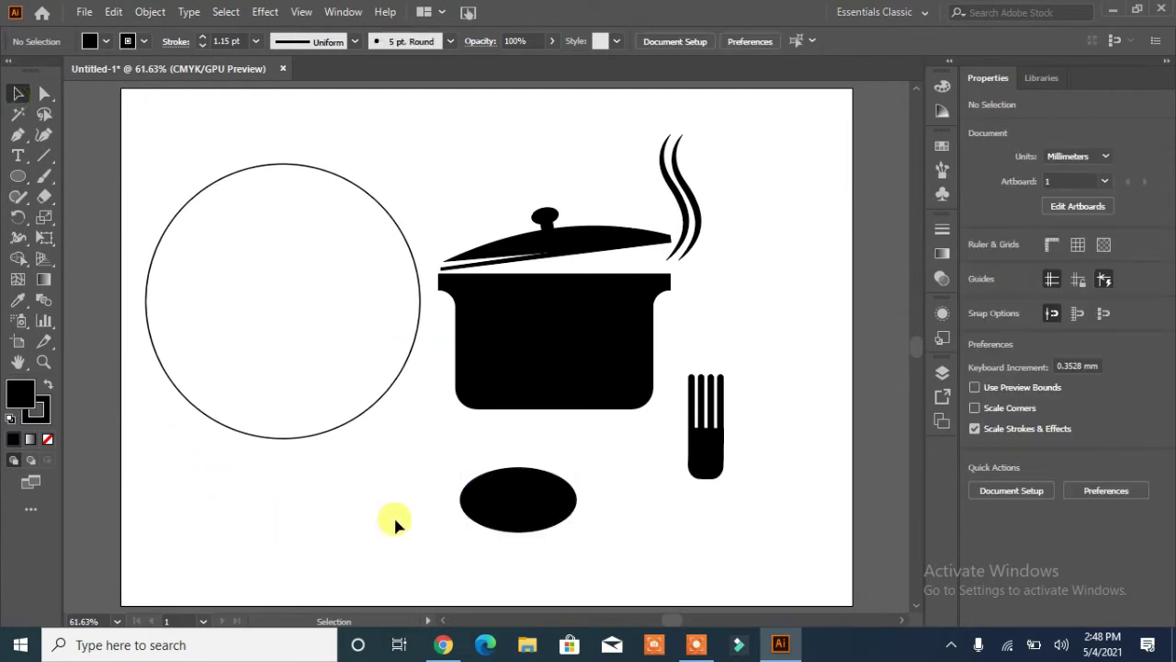
Step: Set the large circle's stroke weight to 9 pt
{"action": "left_click", "coordinate": [398, 381]}
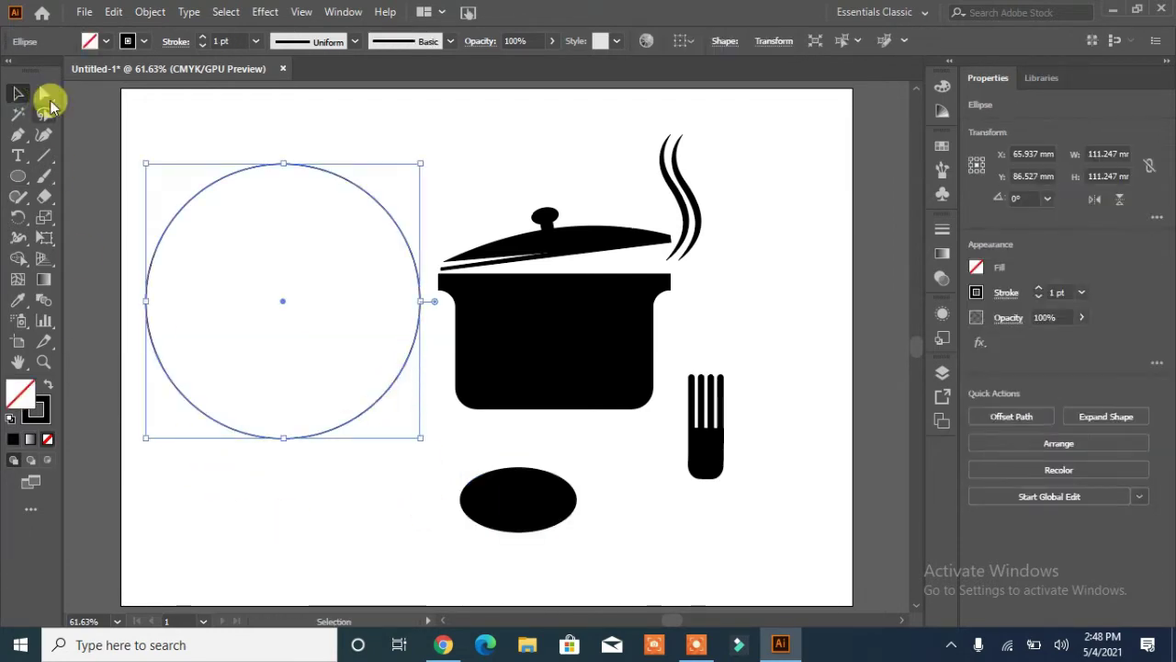
{"action": "left_click", "coordinate": [202, 38]}
{"action": "left_click", "coordinate": [203, 45]}
{"action": "left_click", "coordinate": [203, 45]}
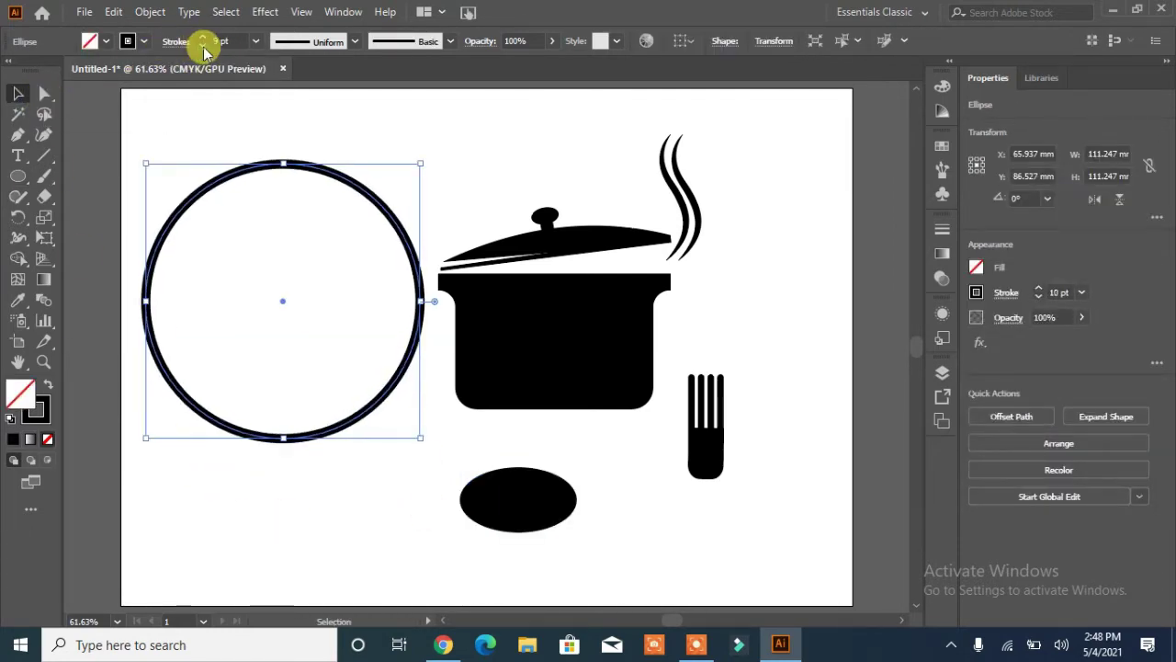
{"action": "left_click", "coordinate": [203, 45]}
{"action": "left_click", "coordinate": [405, 531]}
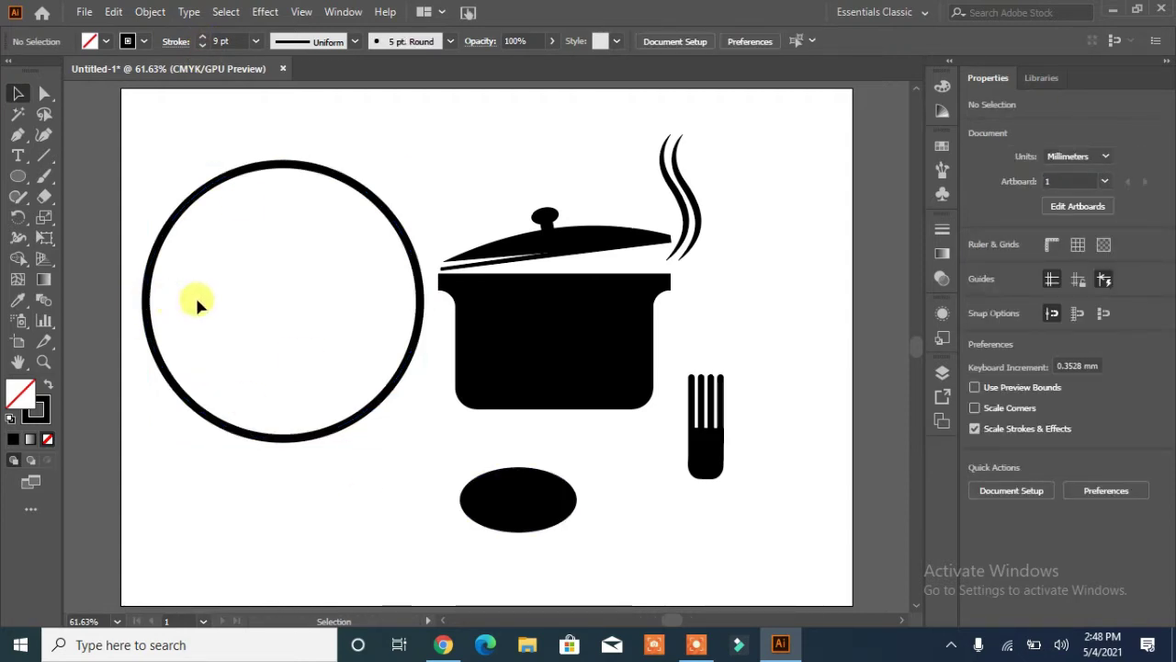
Step: Enlarge the circle to about 177 mm in diameter and move it clear of the pot, partly off the artboard's left edge
{"action": "left_click", "coordinate": [393, 368]}
{"action": "mouse_move", "coordinate": [416, 436]}
{"action": "left_mouse_down"}
{"action": "mouse_move", "coordinate": [641, 593]}
{"action": "mouse_move", "coordinate": [599, 612]}
{"action": "mouse_move", "coordinate": [570, 538]}
{"action": "mouse_move", "coordinate": [581, 550]}
{"action": "left_mouse_up"}
{"action": "left_click_drag", "start_coordinate": [364, 338], "coordinate": [286, 307]}
{"action": "left_click", "coordinate": [428, 621]}
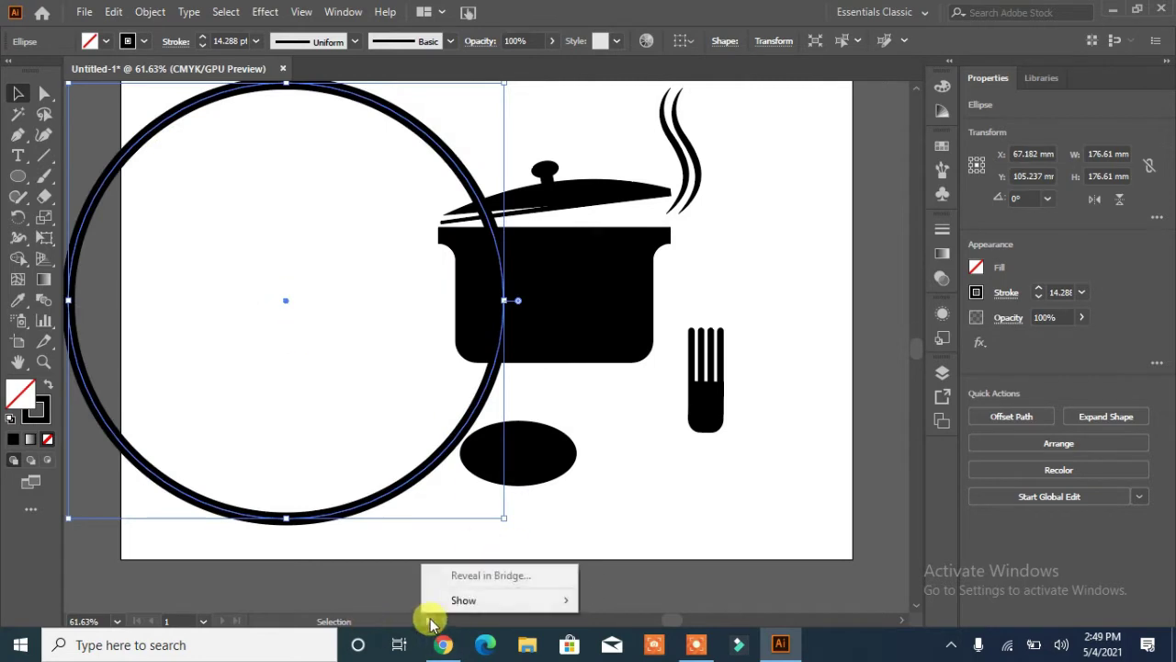
{"action": "left_click", "coordinate": [430, 623]}
{"action": "scroll", "coordinate": [434, 623], "scroll_direction": "left", "scroll_amount": 5}
{"action": "left_click_drag", "start_coordinate": [536, 305], "coordinate": [371, 353]}
Step: Rotate the black ellipse upright, place it on the circle's right edge and scale it down to about 21 × 39 mm
{"action": "left_click", "coordinate": [770, 460]}
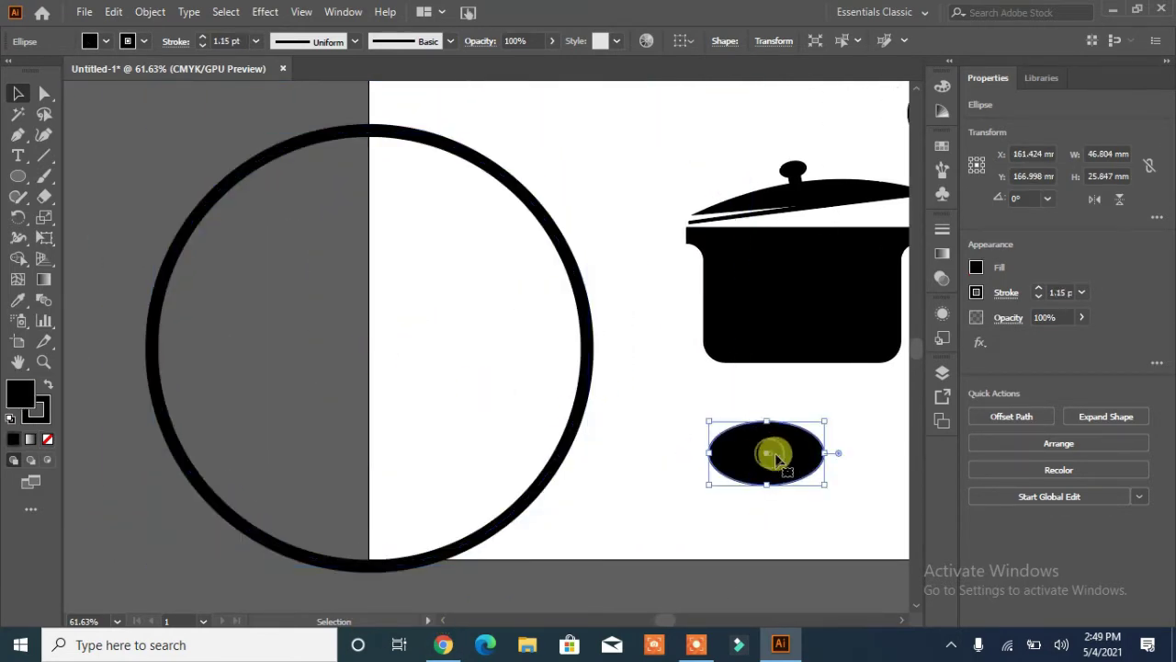
{"action": "left_click_drag", "start_coordinate": [825, 414], "coordinate": [799, 516]}
{"action": "left_click_drag", "start_coordinate": [769, 456], "coordinate": [587, 349]}
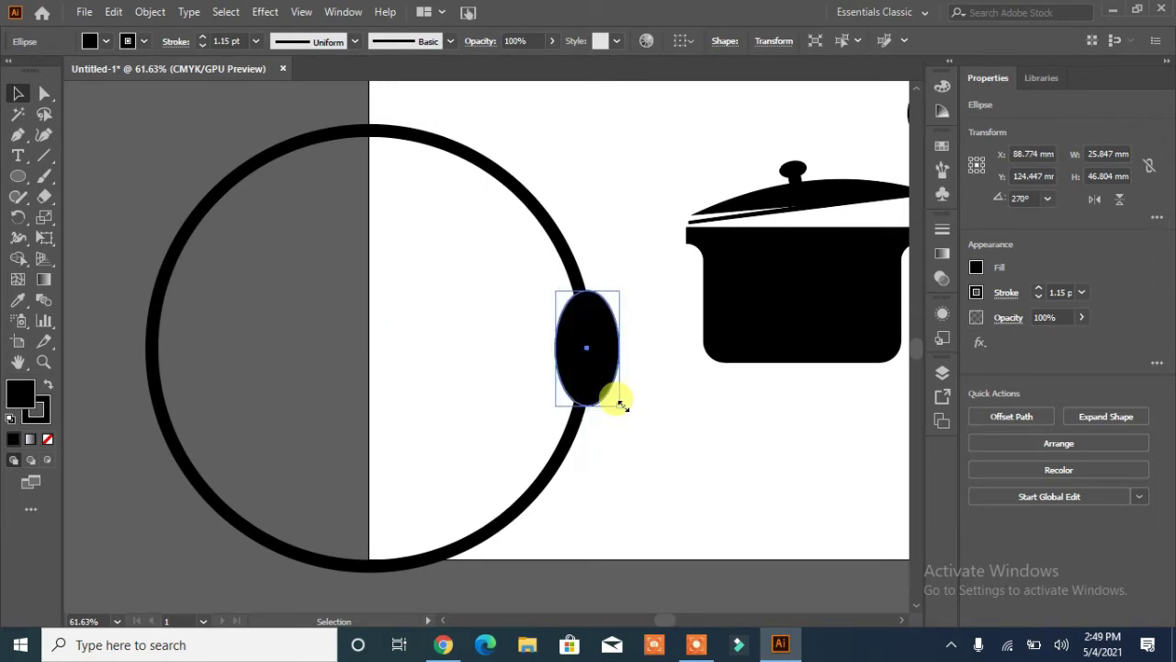
{"action": "left_click_drag", "start_coordinate": [621, 405], "coordinate": [612, 386]}
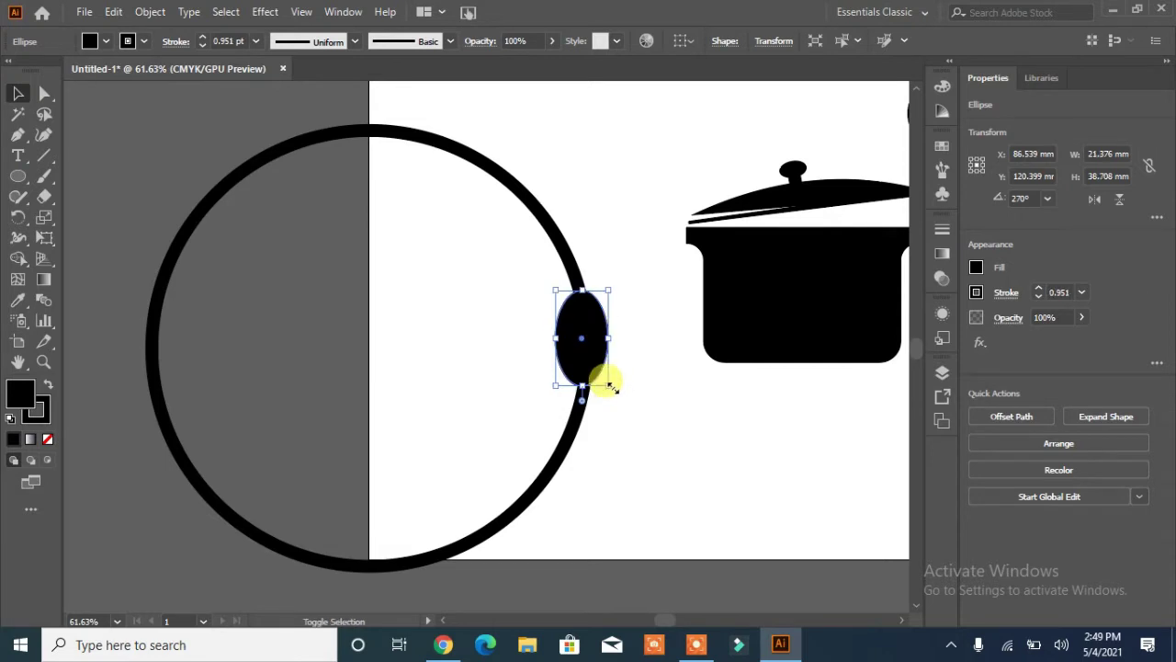
Step: Place the fork head on the circle's left edge, turned with its tines pointing down and scaled down
{"action": "left_click", "coordinate": [637, 430]}
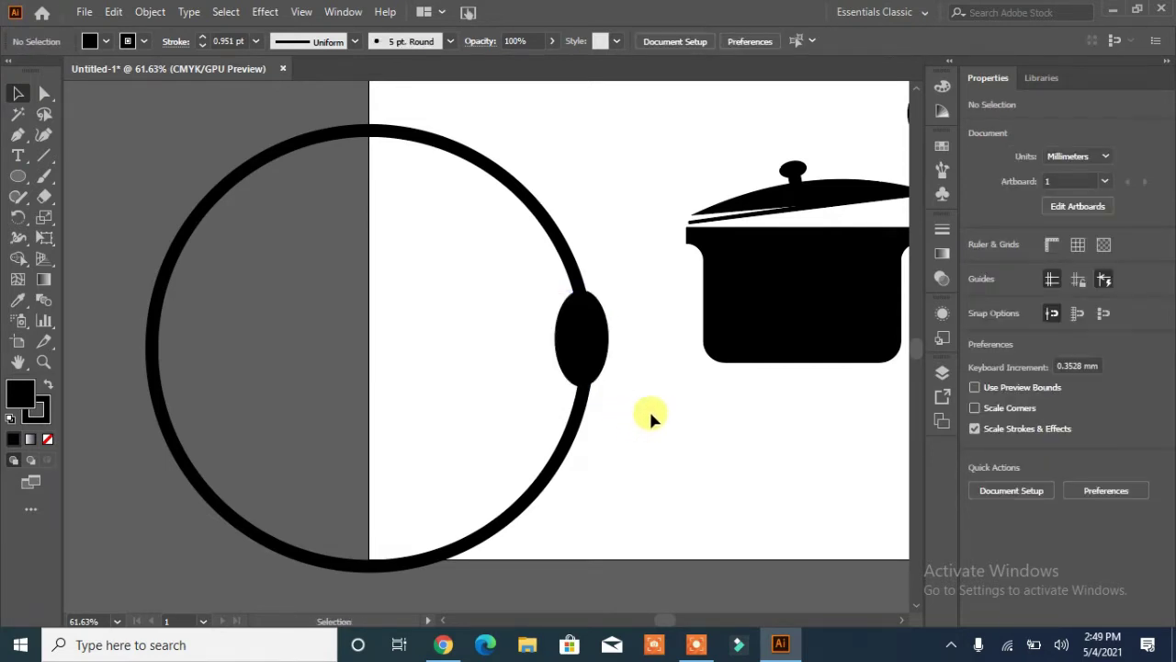
{"action": "left_click_drag", "start_coordinate": [806, 451], "coordinate": [677, 454]}
{"action": "left_click_drag", "start_coordinate": [833, 433], "coordinate": [175, 403]}
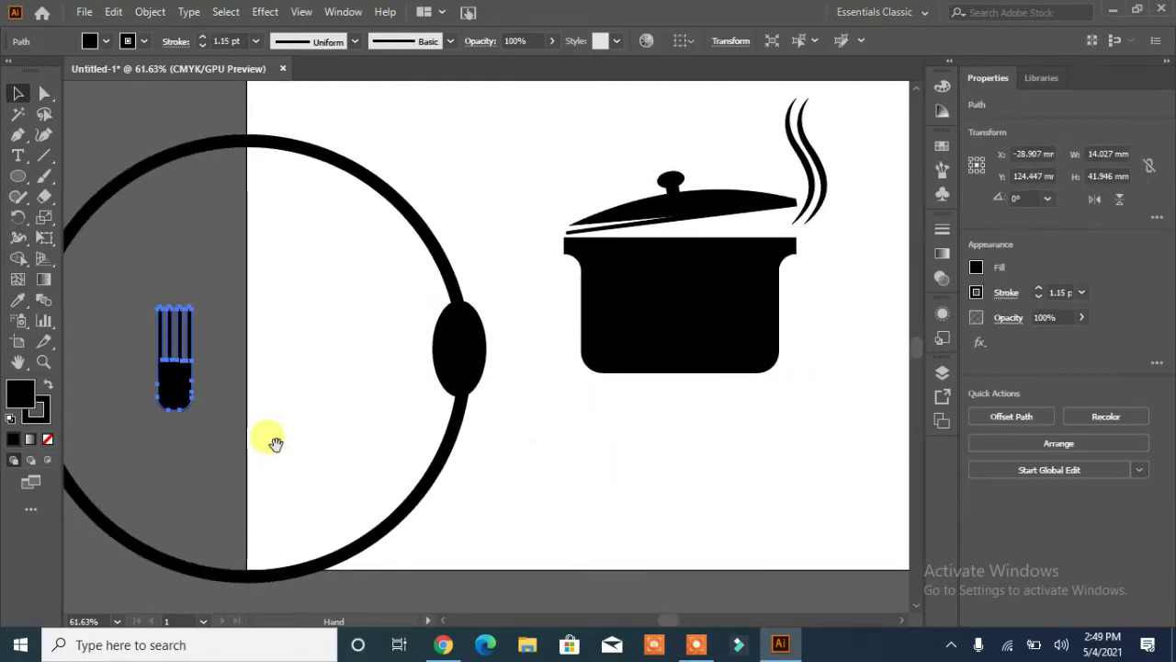
{"action": "left_click_drag", "start_coordinate": [276, 444], "coordinate": [581, 447]}
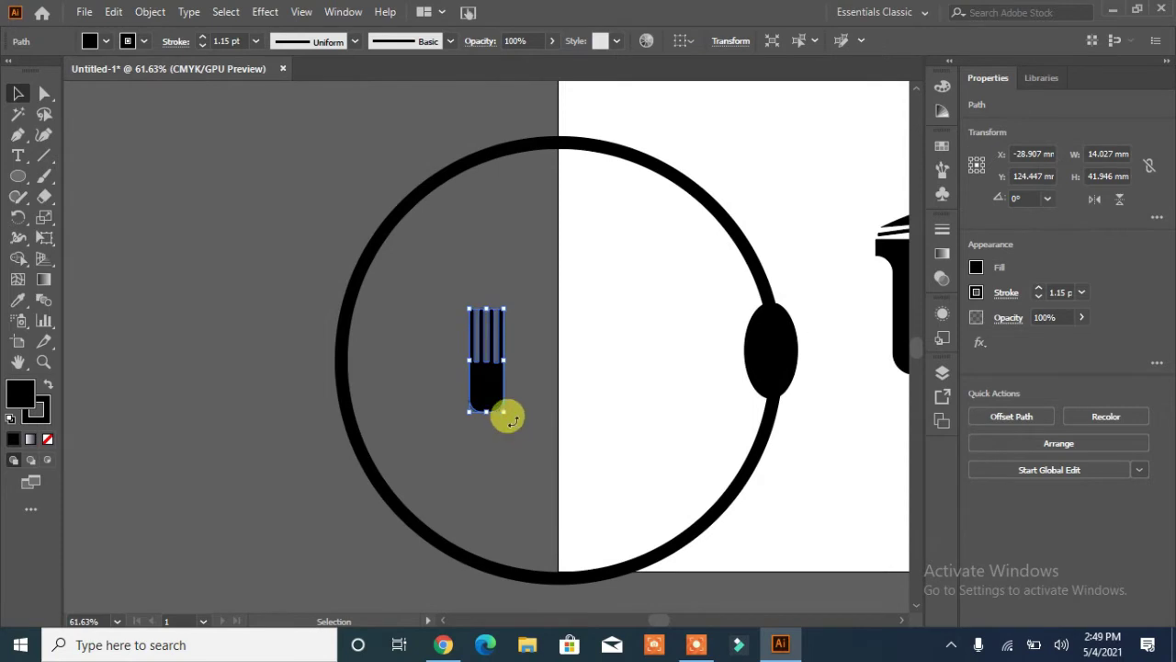
{"action": "left_click_drag", "start_coordinate": [511, 420], "coordinate": [342, 335]}
{"action": "left_click", "coordinate": [273, 475]}
{"action": "left_click", "coordinate": [229, 438]}
{"action": "left_click", "coordinate": [346, 326]}
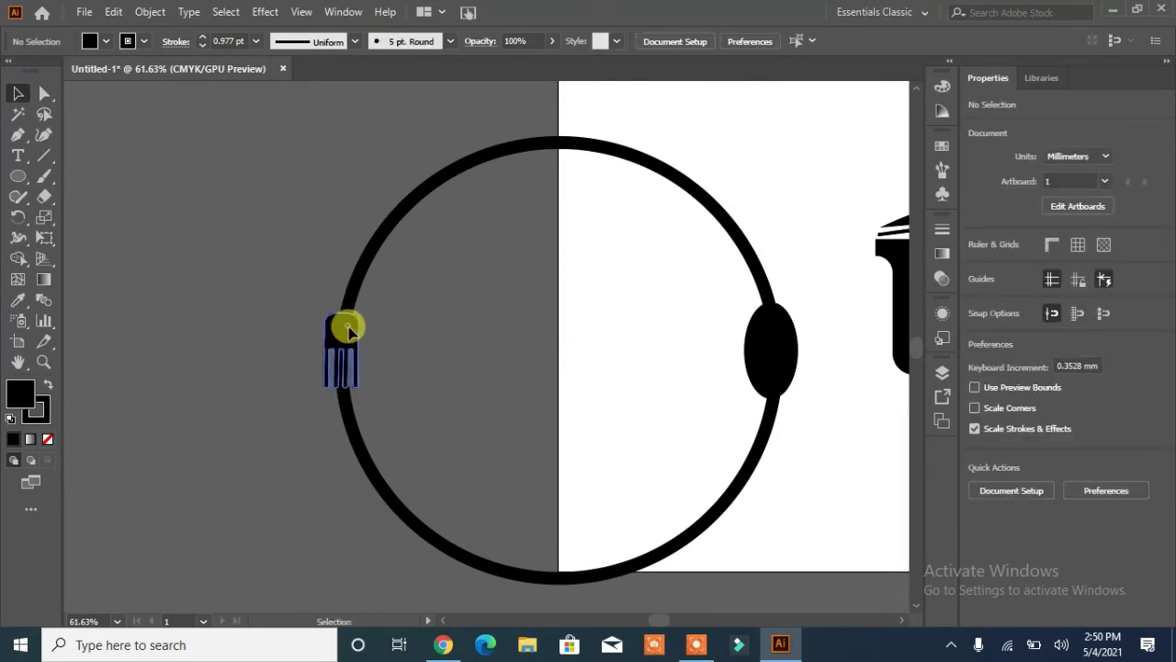
{"action": "left_click", "coordinate": [449, 367]}
Step: Scale down the black ellipse on the circle's right edge, keeping it centred on the stroke
{"action": "left_click", "coordinate": [771, 342]}
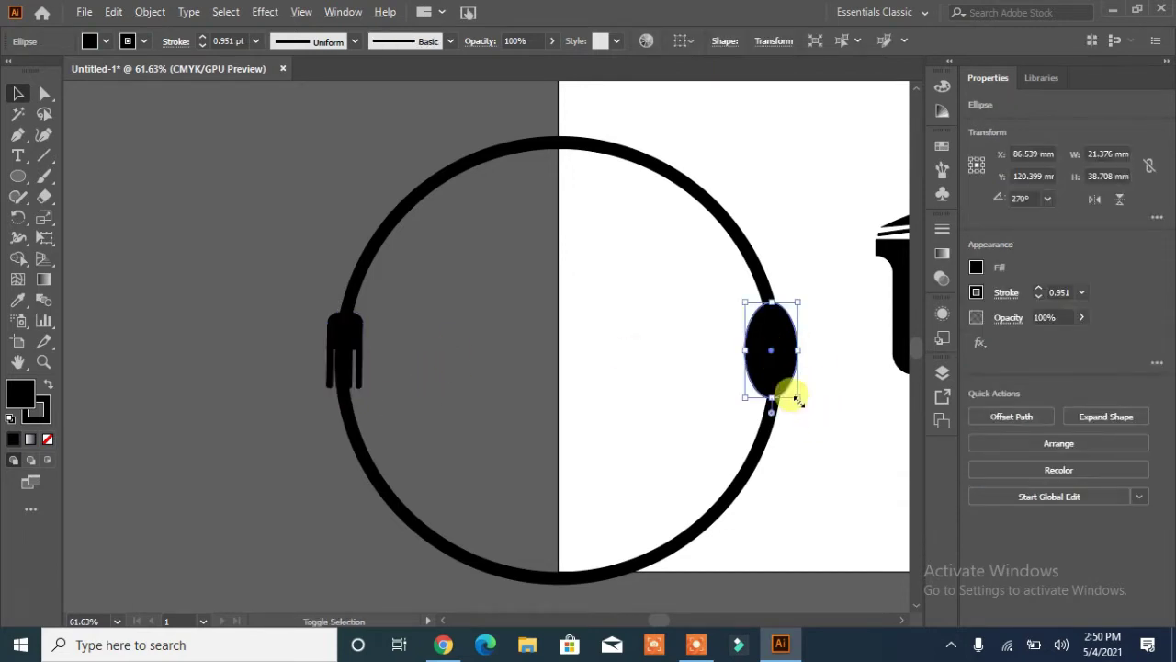
{"action": "left_click_drag", "start_coordinate": [797, 397], "coordinate": [784, 383]}
{"action": "left_click", "coordinate": [846, 426]}
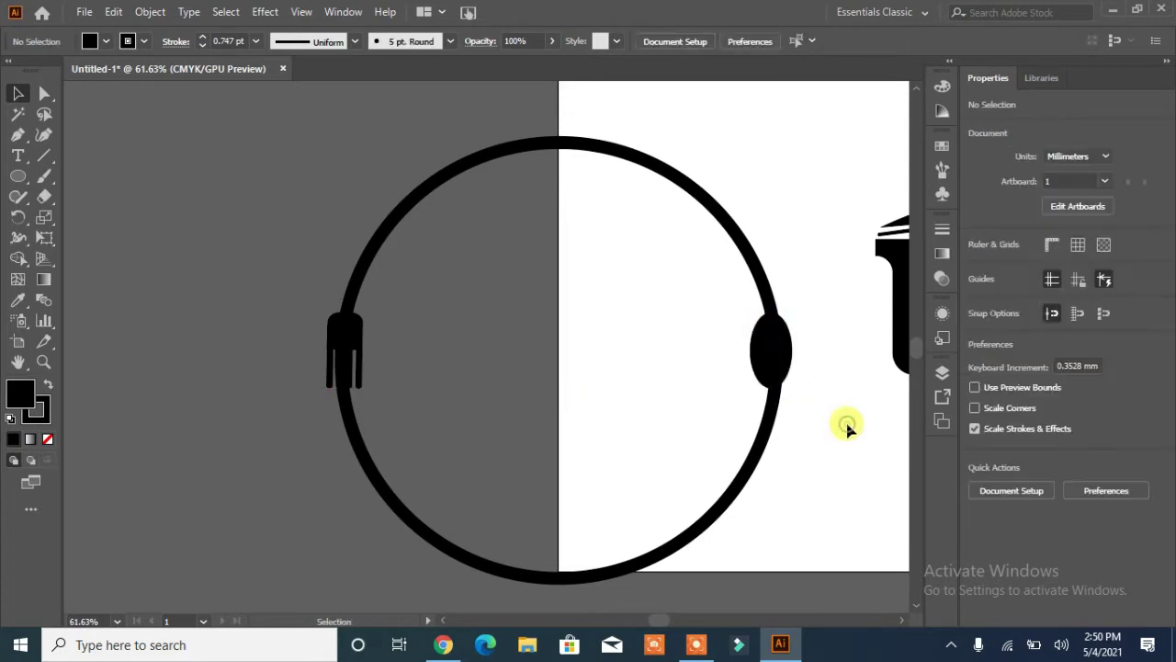
{"action": "left_click", "coordinate": [342, 335]}
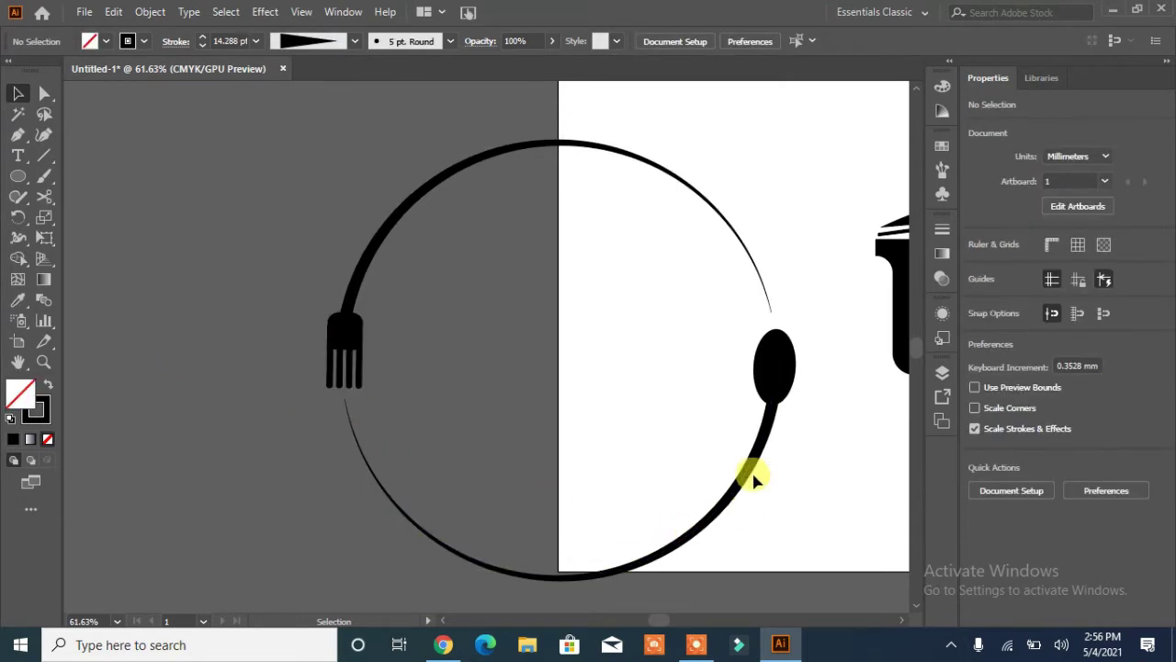
Step: Expand the appearance of the lower and upper tapered arcs so both become filled shapes
{"action": "left_click", "coordinate": [752, 470]}
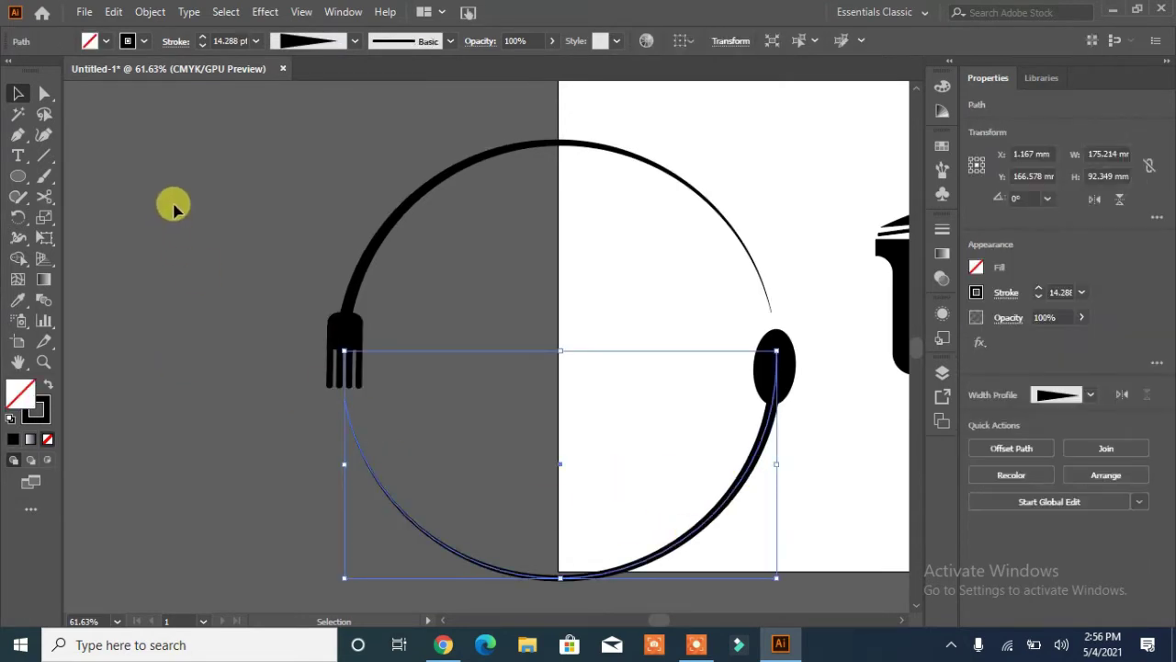
{"action": "left_click", "coordinate": [147, 11]}
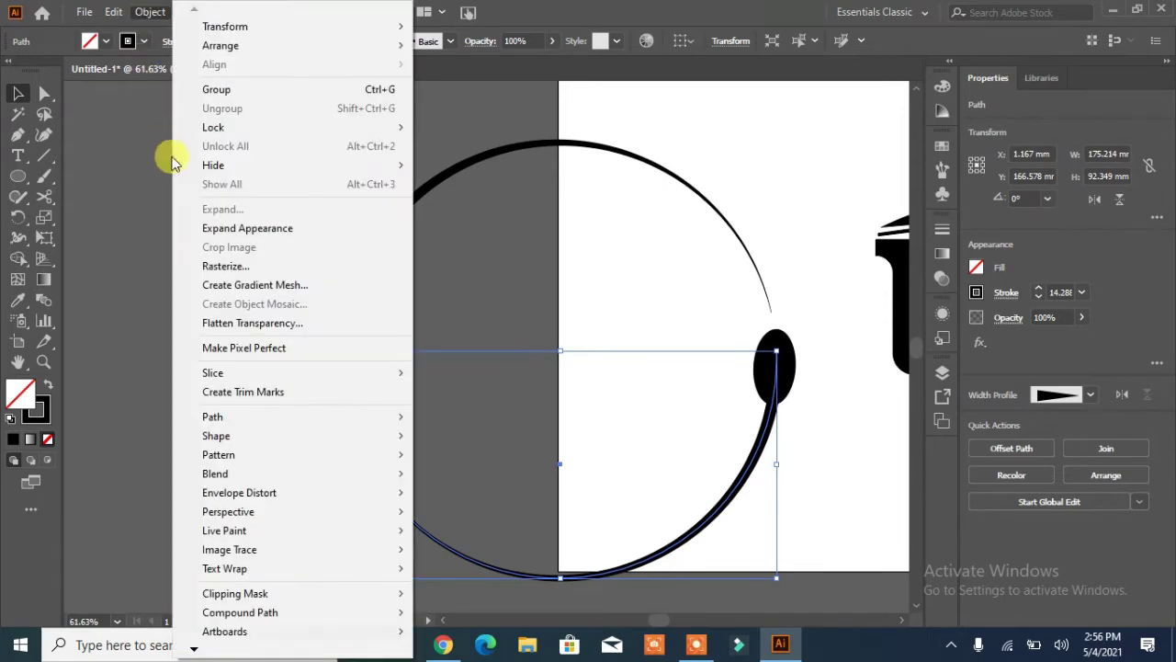
{"action": "left_click", "coordinate": [241, 226]}
{"action": "left_click", "coordinate": [413, 209]}
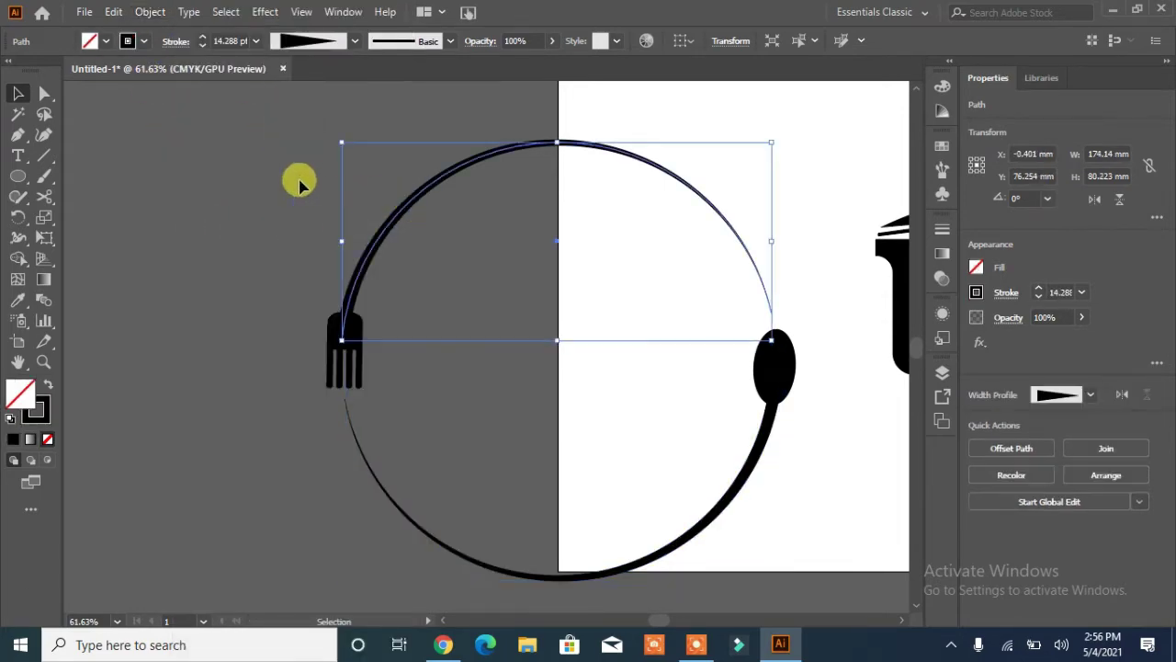
{"action": "left_click", "coordinate": [149, 11]}
{"action": "left_click", "coordinate": [223, 228]}
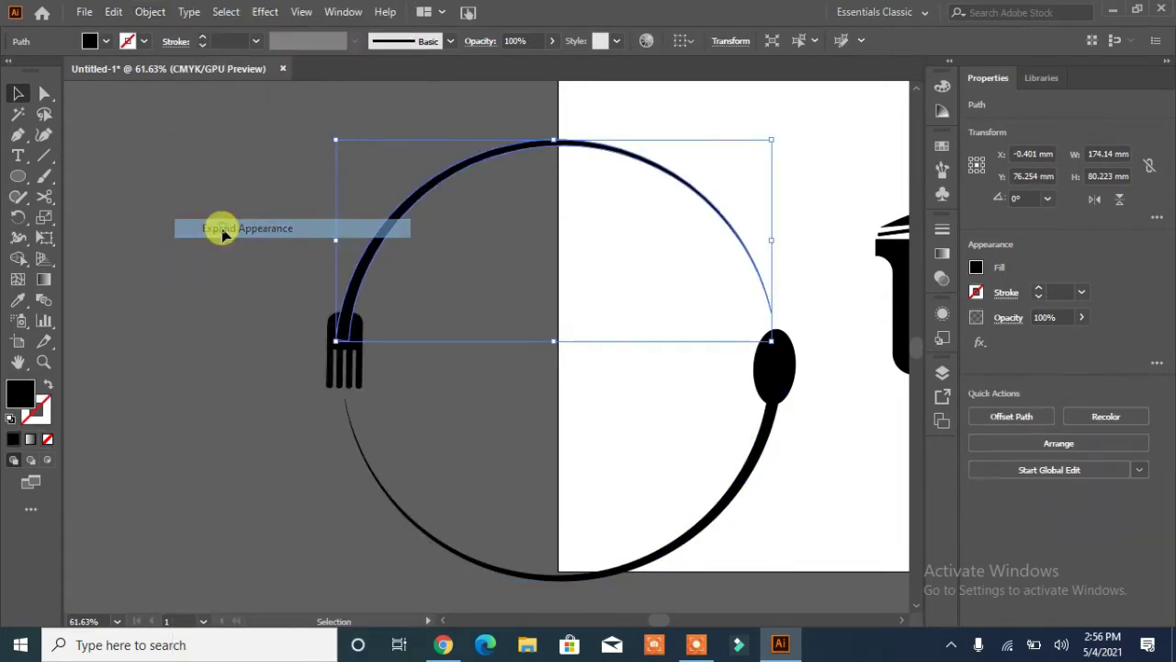
{"action": "left_click", "coordinate": [224, 230]}
Step: Unite the upper arc with the fork head, and the lower arc with the spoon ellipse
{"action": "left_click", "coordinate": [353, 331]}
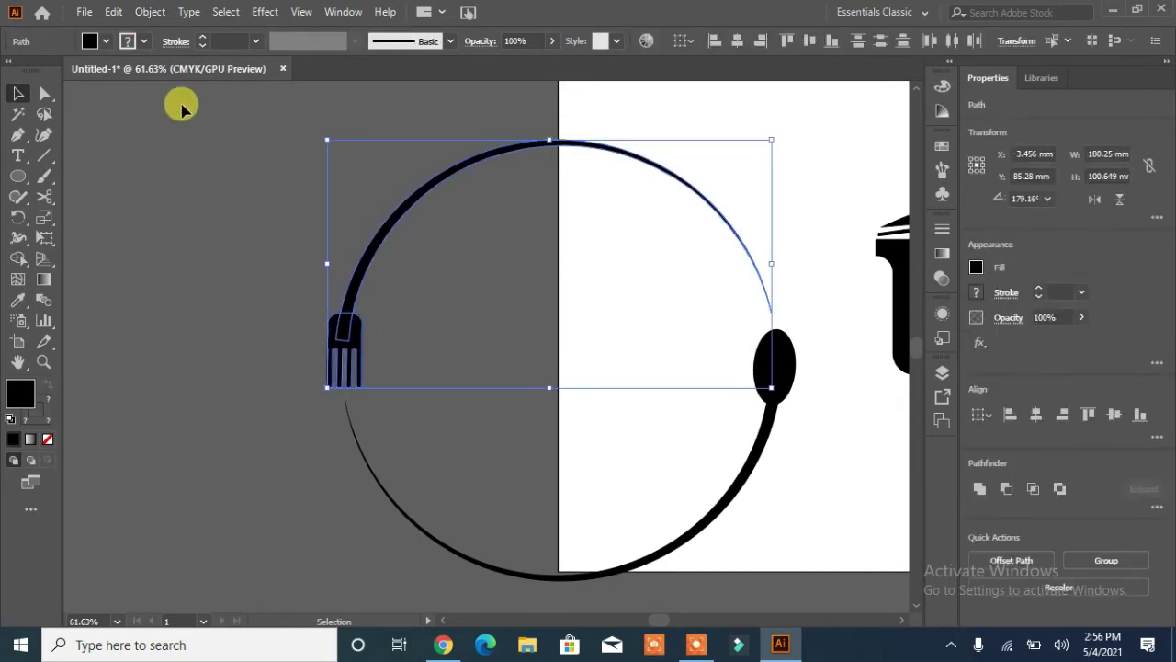
{"action": "left_click", "coordinate": [977, 484]}
{"action": "left_click", "coordinate": [605, 496]}
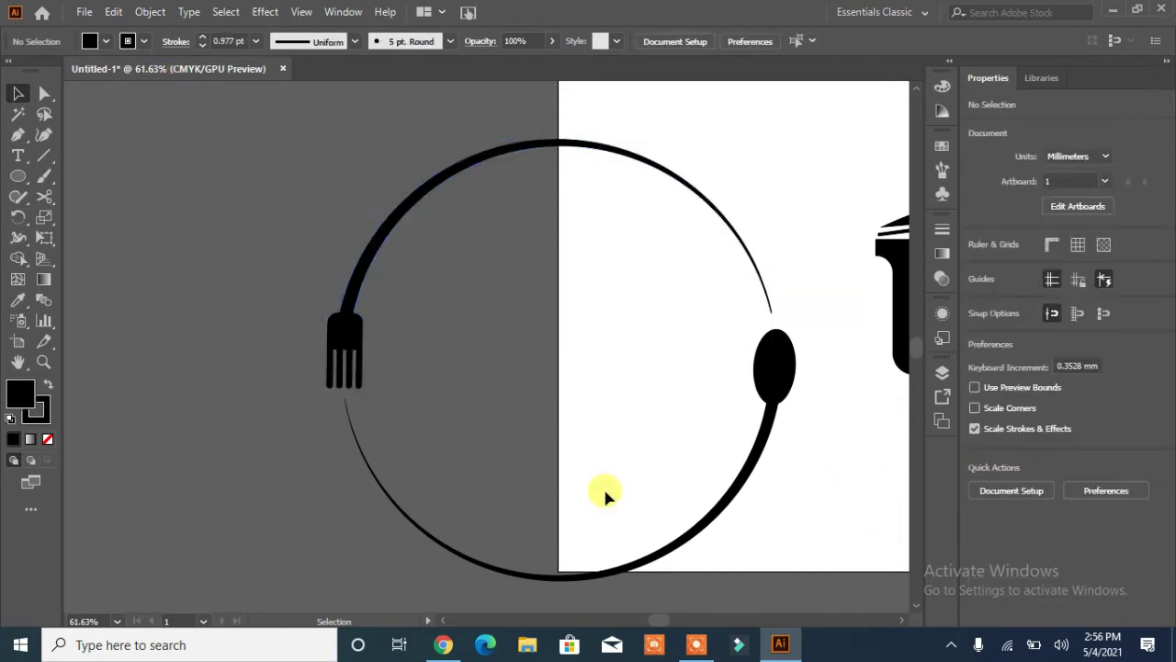
{"action": "left_click", "coordinate": [752, 428]}
{"action": "left_click", "coordinate": [977, 488]}
{"action": "left_click", "coordinate": [371, 416]}
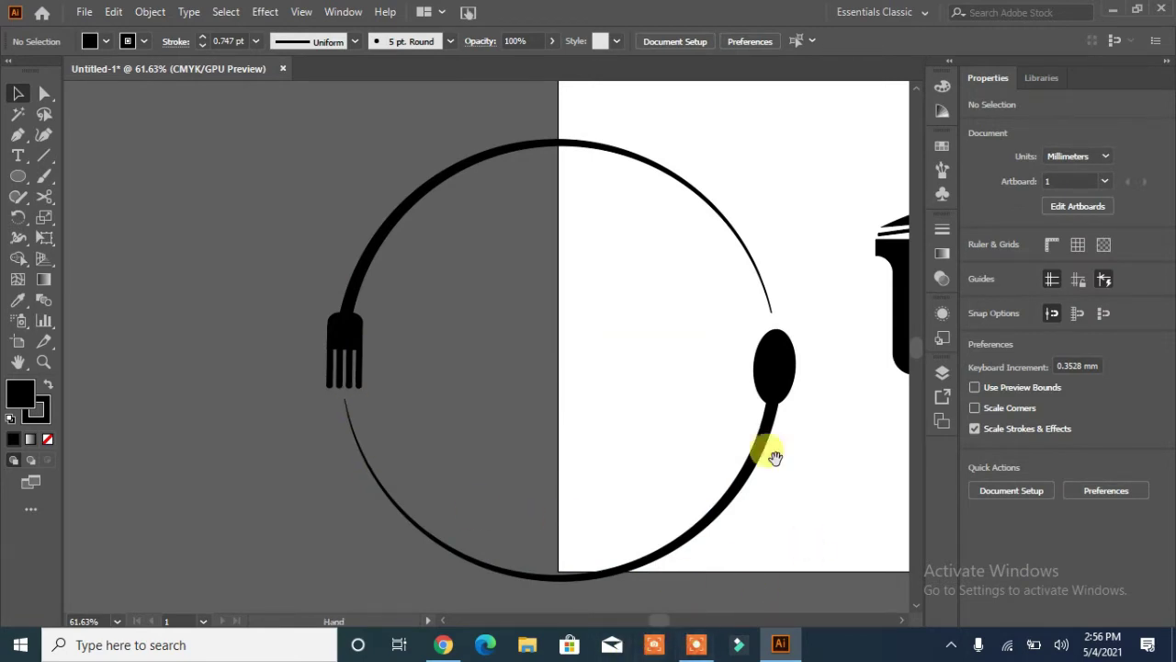
Step: Group the fork half and the spoon half of the circular frame together
{"action": "left_click_drag", "start_coordinate": [866, 427], "coordinate": [612, 454]}
{"action": "left_click", "coordinate": [528, 407]}
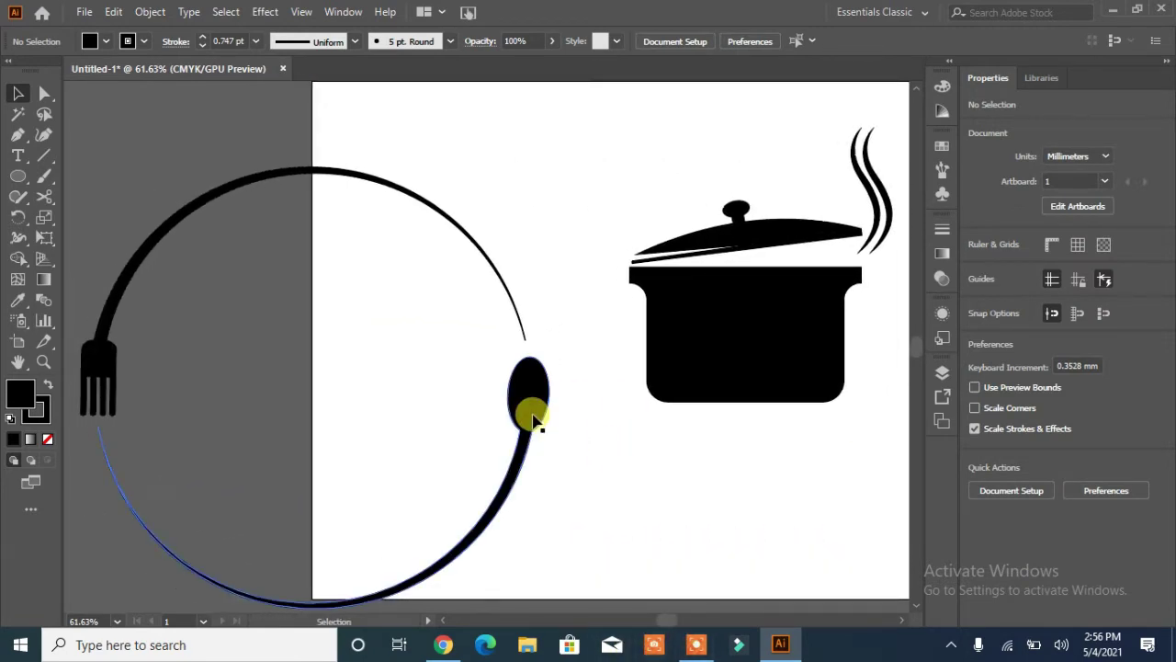
{"action": "left_click", "coordinate": [517, 312], "text": "shift"}
{"action": "left_click", "coordinate": [1107, 557]}
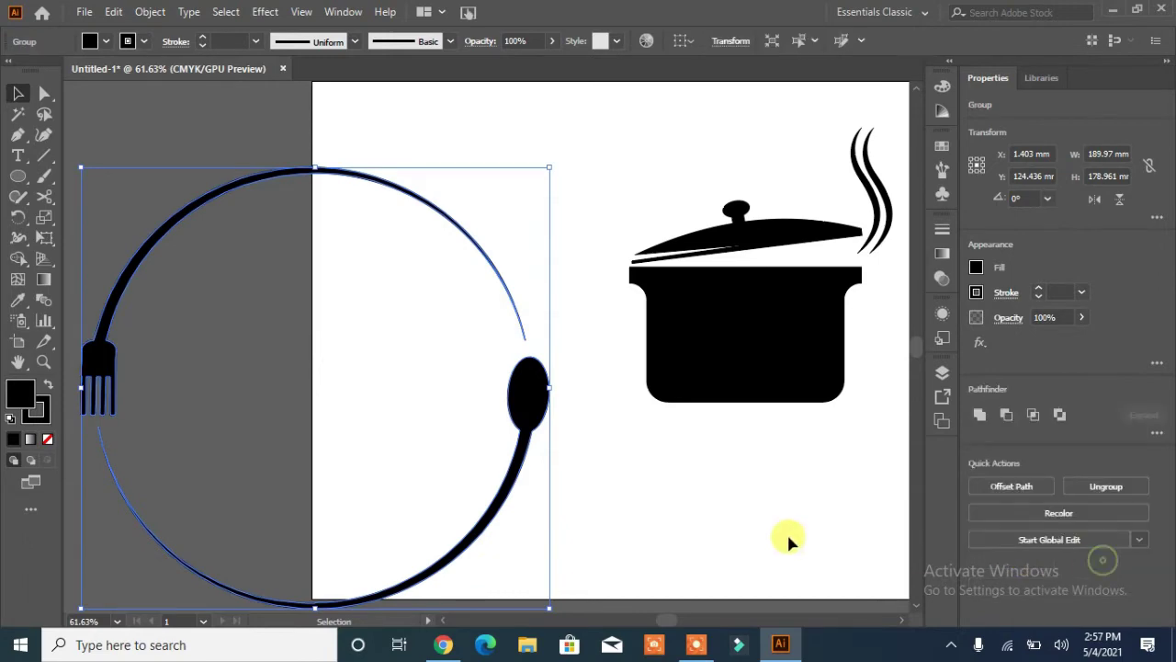
{"action": "left_click", "coordinate": [788, 538]}
Step: Move the grouped fork-and-spoon frame from the artboard's left edge fully onto the artboard
{"action": "left_click_drag", "start_coordinate": [525, 394], "coordinate": [788, 347]}
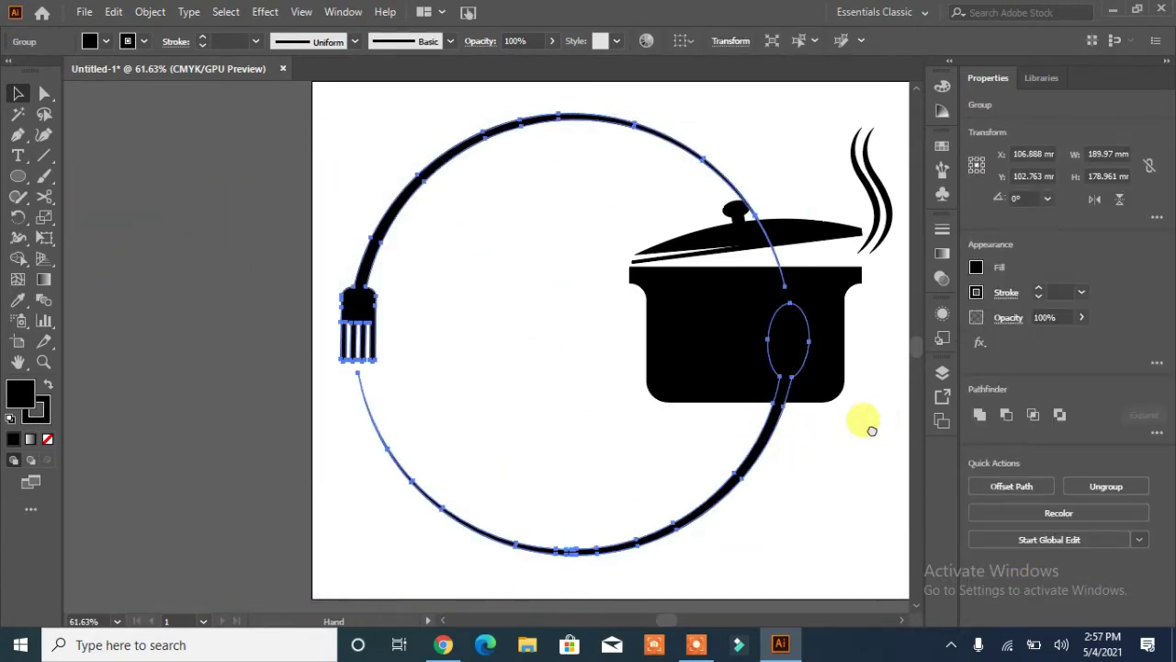
{"action": "left_click_drag", "start_coordinate": [861, 420], "coordinate": [652, 433]}
{"action": "left_click_drag", "start_coordinate": [563, 445], "coordinate": [662, 441]}
Step: Move the steaming pot inside the fork-and-spoon frame and scale it down to sit in the upper middle
{"action": "left_click_drag", "start_coordinate": [593, 382], "coordinate": [462, 390]}
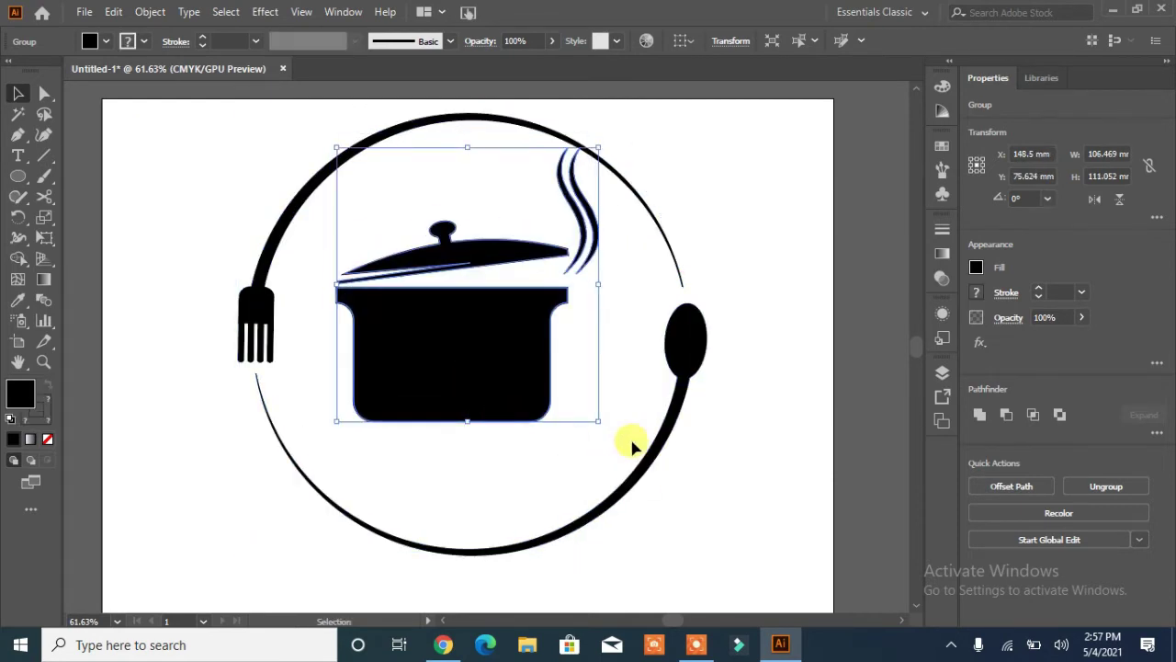
{"action": "left_click_drag", "start_coordinate": [597, 422], "coordinate": [485, 304]}
{"action": "left_click_drag", "start_coordinate": [433, 286], "coordinate": [487, 278]}
{"action": "left_click", "coordinate": [525, 426]}
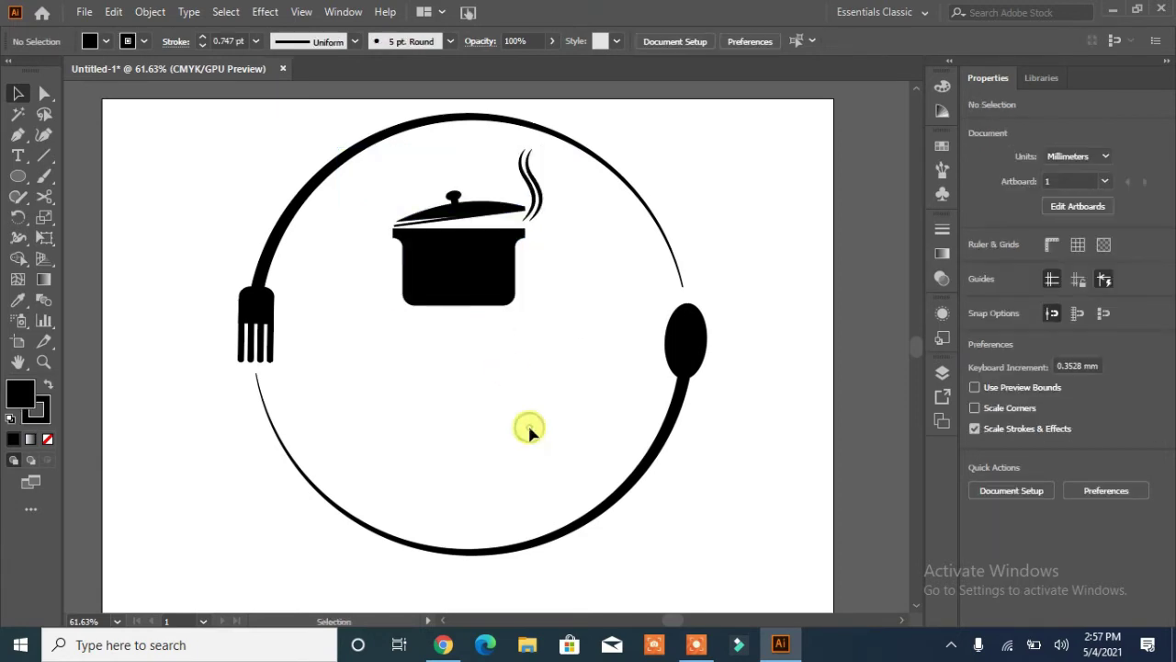
Step: Draw a circle about 147 mm in diameter inside the fork-and-spoon frame and nudge it left to centre it
{"action": "key", "text": "l"}
{"action": "left_click_drag", "start_coordinate": [468, 342], "coordinate": [593, 518]}
{"action": "mouse_move", "coordinate": [468, 341]}
{"action": "left_mouse_down"}
{"action": "mouse_move", "coordinate": [478, 336]}
{"action": "mouse_move", "coordinate": [468, 333]}
{"action": "left_mouse_up"}
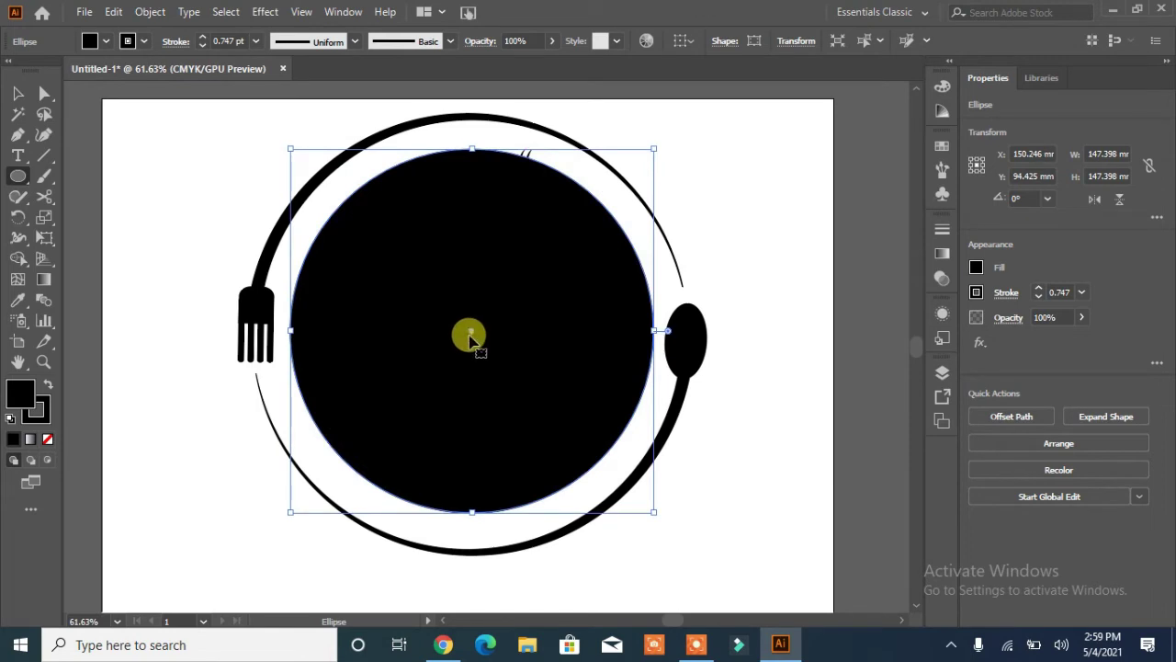
{"action": "key", "text": "Left"}
{"action": "key", "text": "Left"}
{"action": "key", "text": "Left"}
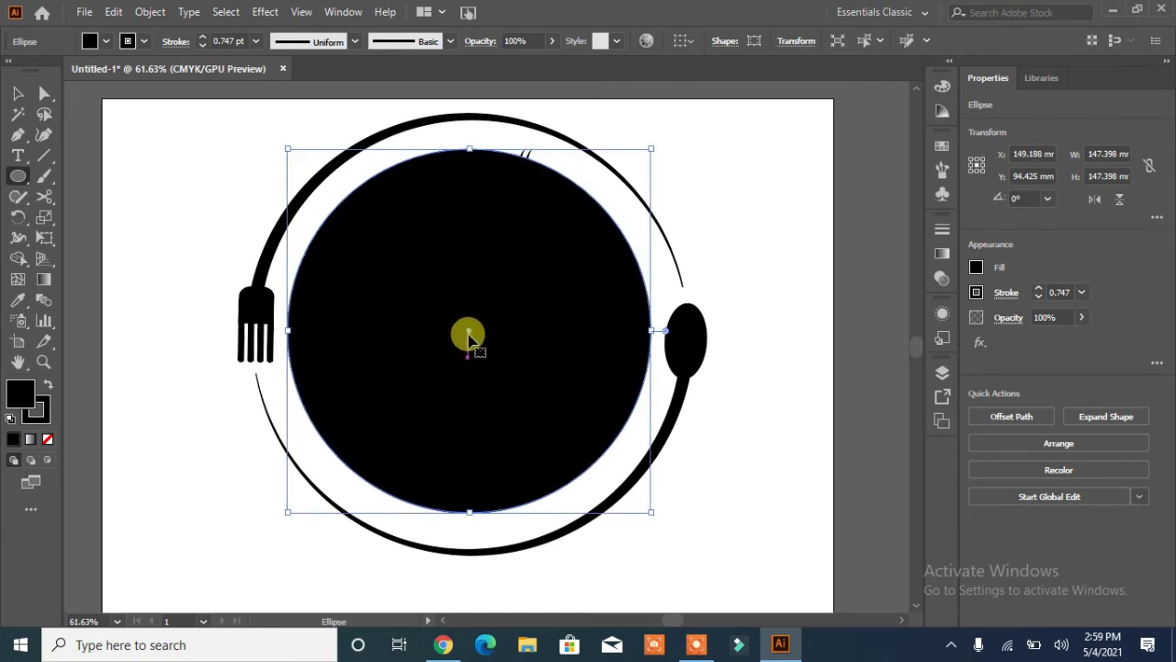
Step: Give the inner circle no fill and a 7 pt stroke, and expand its fill and stroke into a shape
{"action": "left_click", "coordinate": [48, 439]}
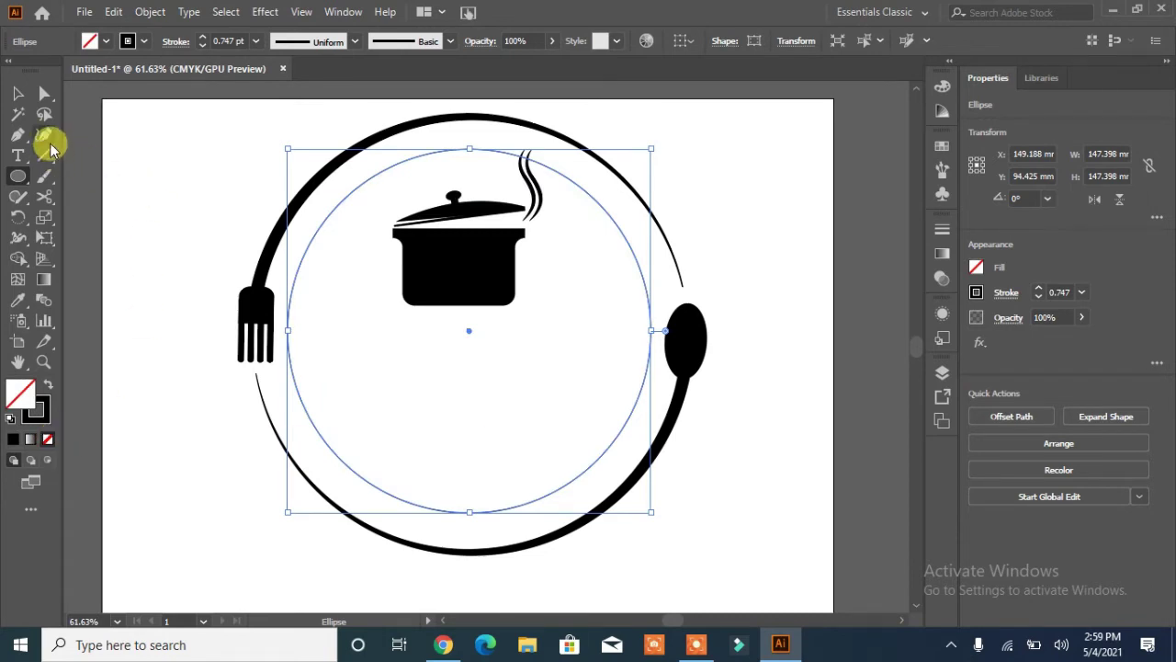
{"action": "left_click", "coordinate": [203, 38]}
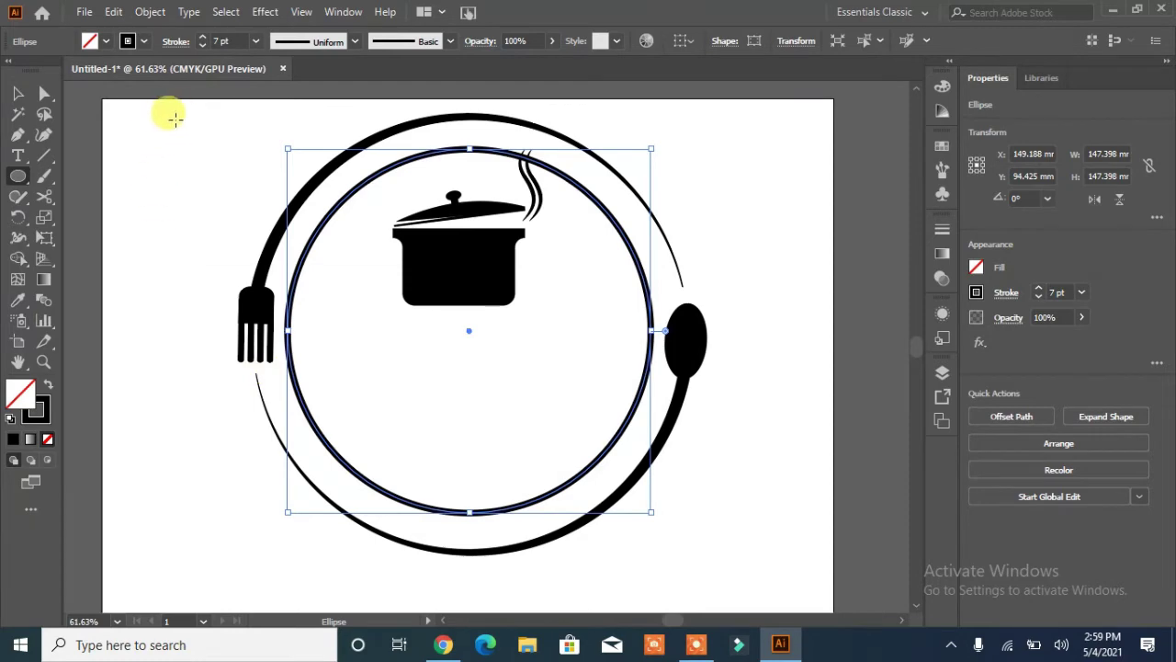
{"action": "left_click", "coordinate": [149, 11]}
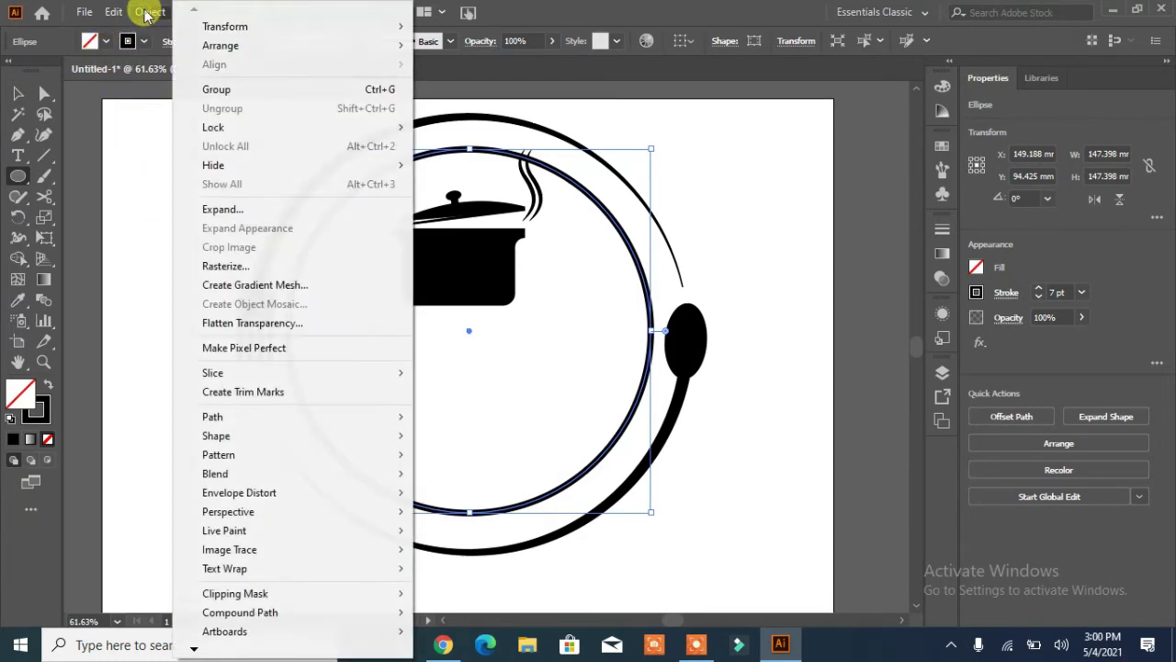
{"action": "left_click", "coordinate": [224, 211]}
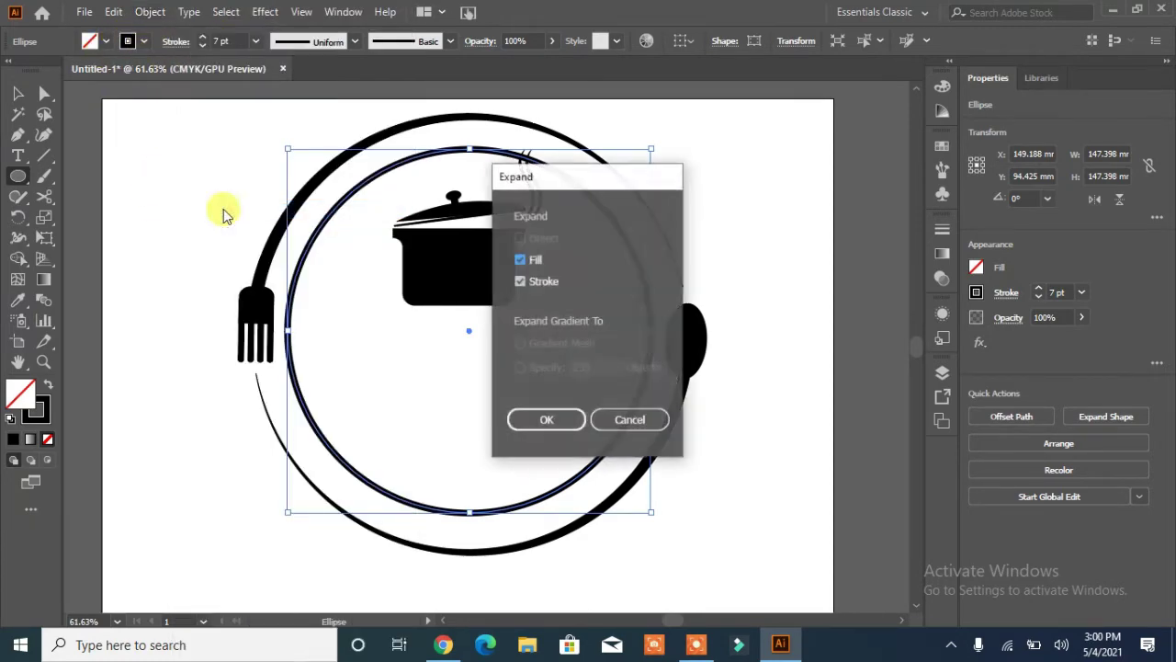
{"action": "left_click", "coordinate": [533, 415]}
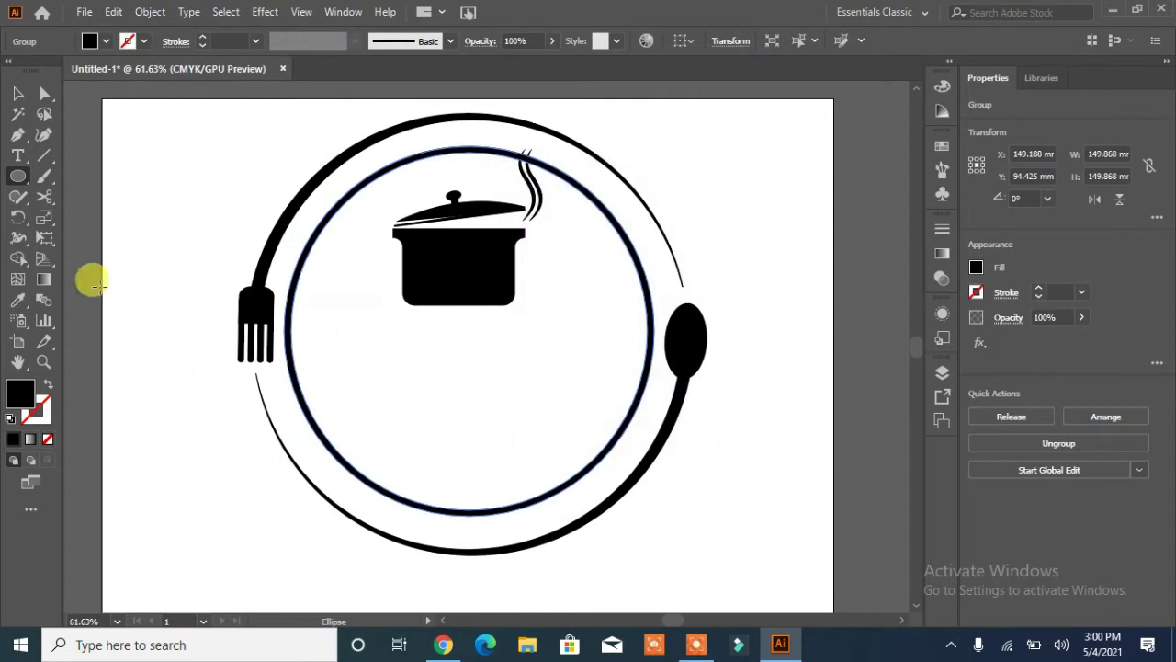
{"action": "left_click", "coordinate": [18, 93]}
{"action": "left_click", "coordinate": [148, 363]}
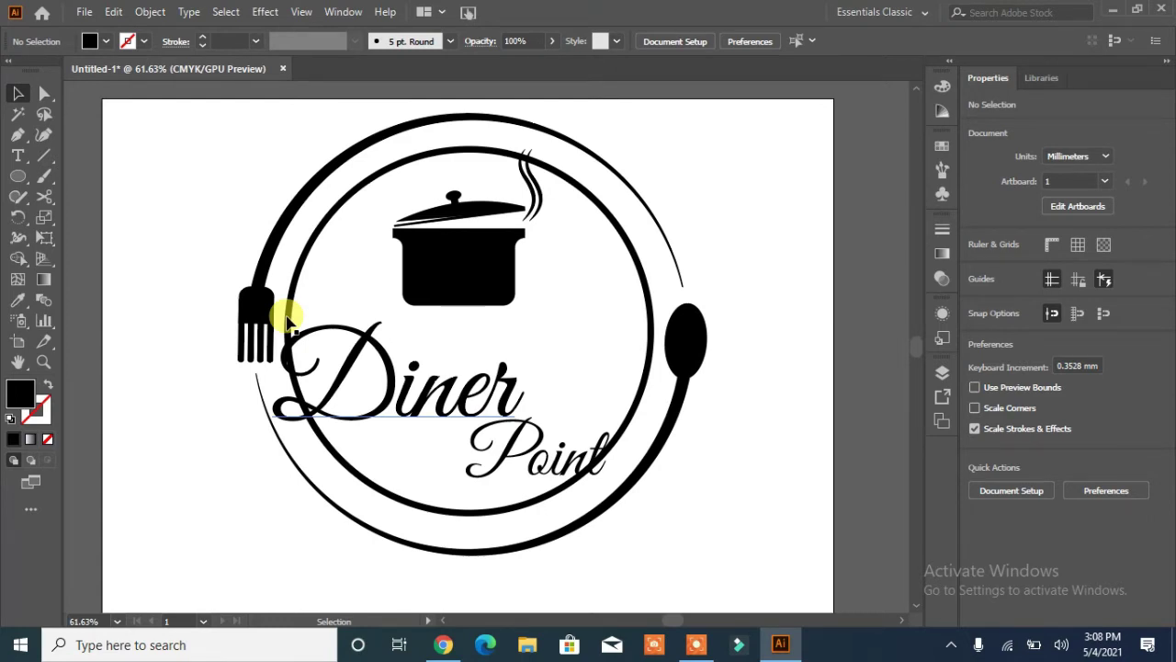
Step: Nudge the word "Diner" up about 3 mm, closer to the pot
{"action": "left_click", "coordinate": [393, 391]}
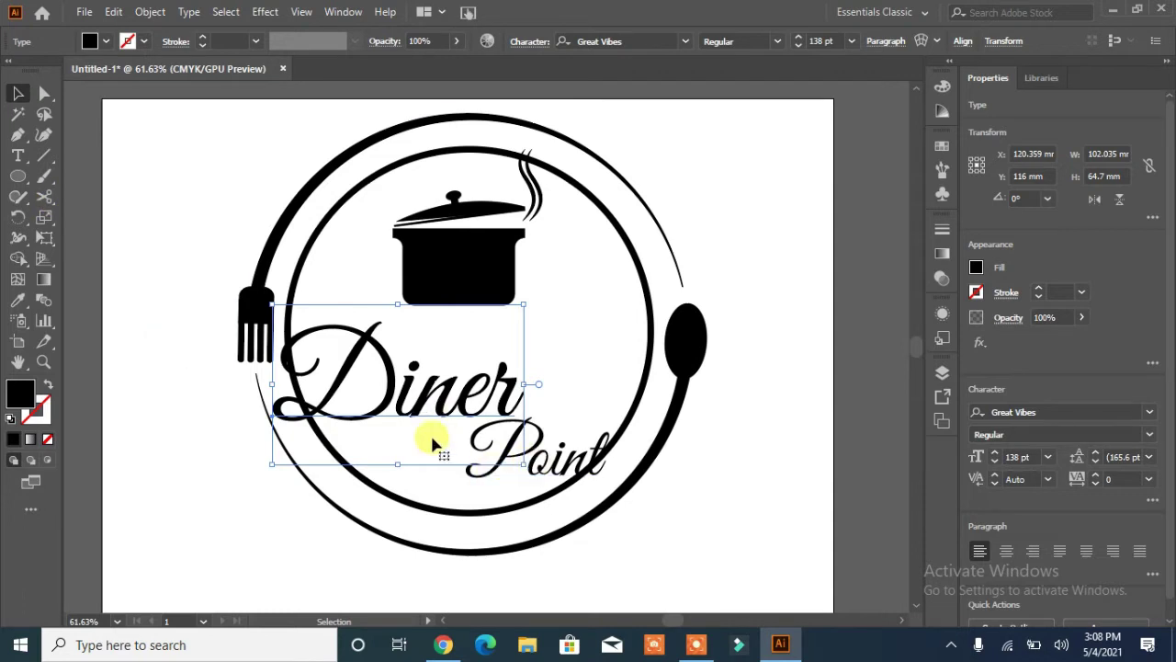
{"action": "key", "text": "Up"}
{"action": "key", "text": "Up"}
{"action": "key", "text": "Up"}
{"action": "key", "text": "Up"}
{"action": "key", "text": "Up"}
{"action": "key", "text": "Up"}
{"action": "key", "text": "Up"}
{"action": "key", "text": "Up"}
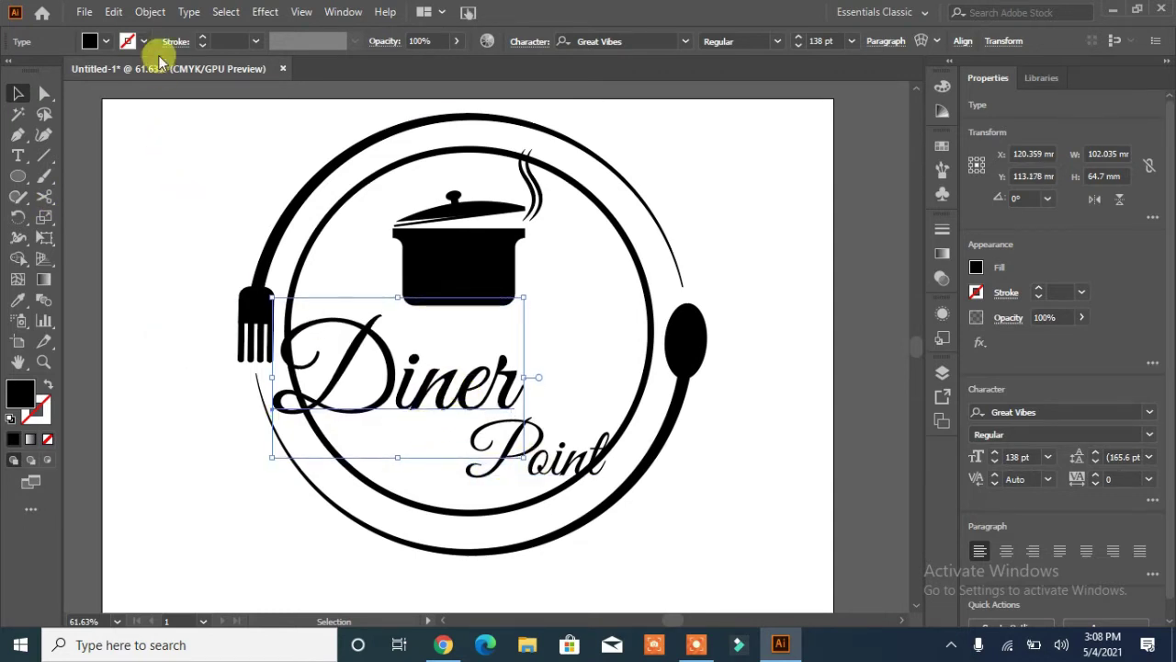
Step: Expand the object and fill of the "Diner" text into outlines and unite the letter shapes
{"action": "left_click", "coordinate": [150, 11]}
{"action": "left_click", "coordinate": [230, 213]}
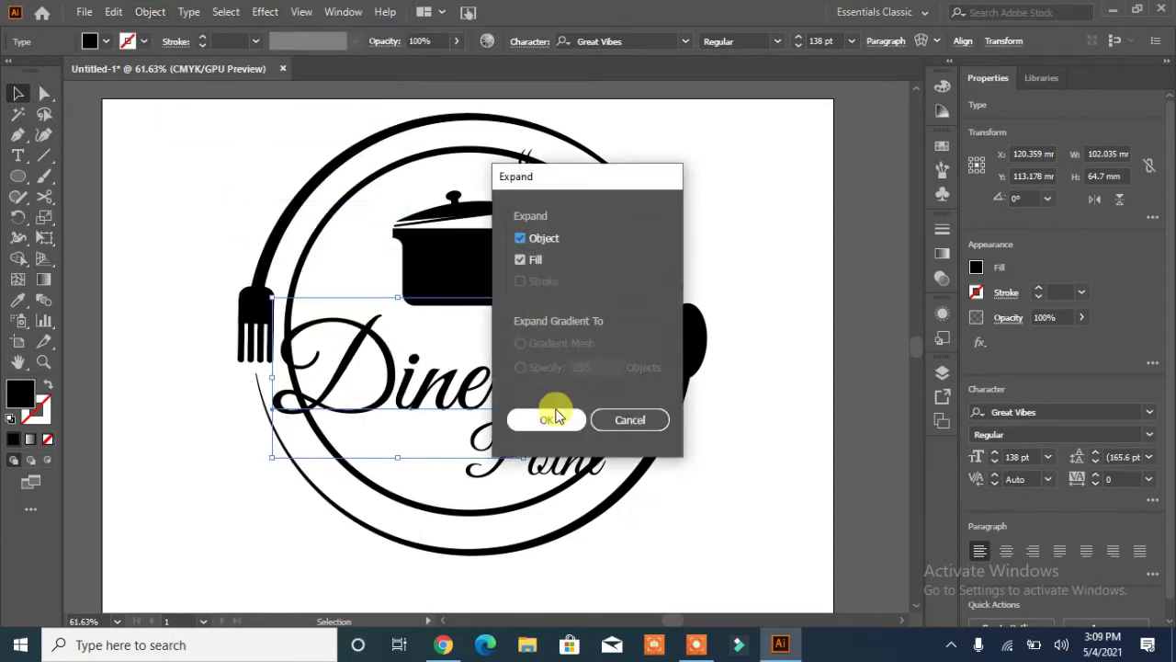
{"action": "left_click", "coordinate": [546, 419]}
{"action": "left_click", "coordinate": [257, 536]}
{"action": "left_click", "coordinate": [391, 391]}
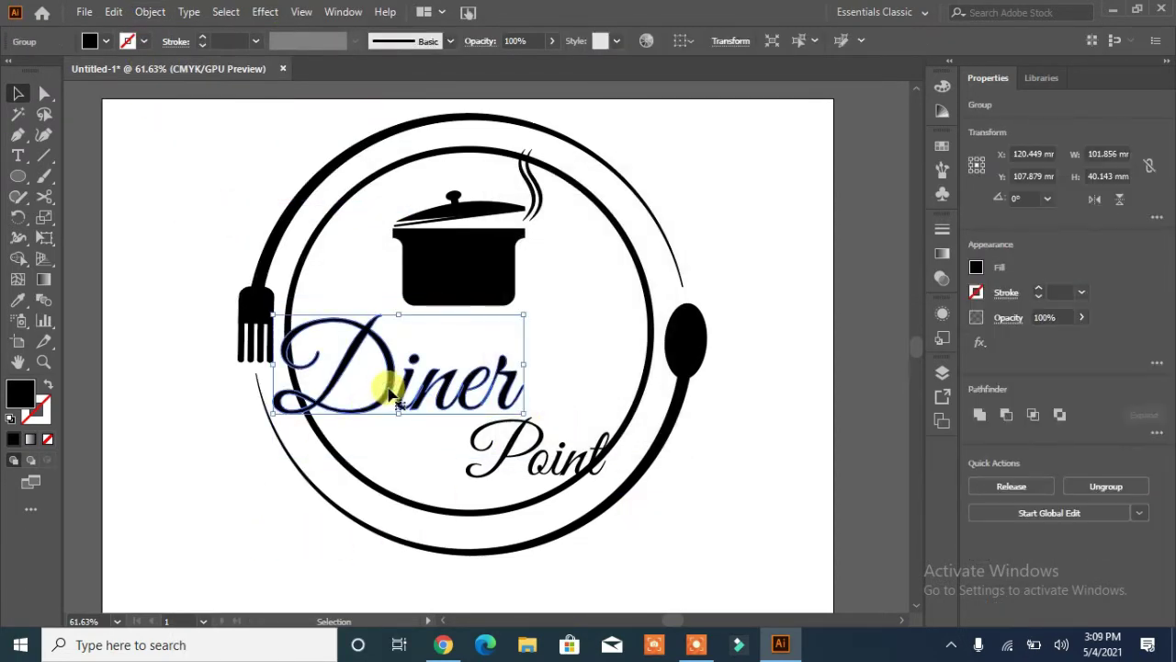
{"action": "left_click", "coordinate": [719, 467]}
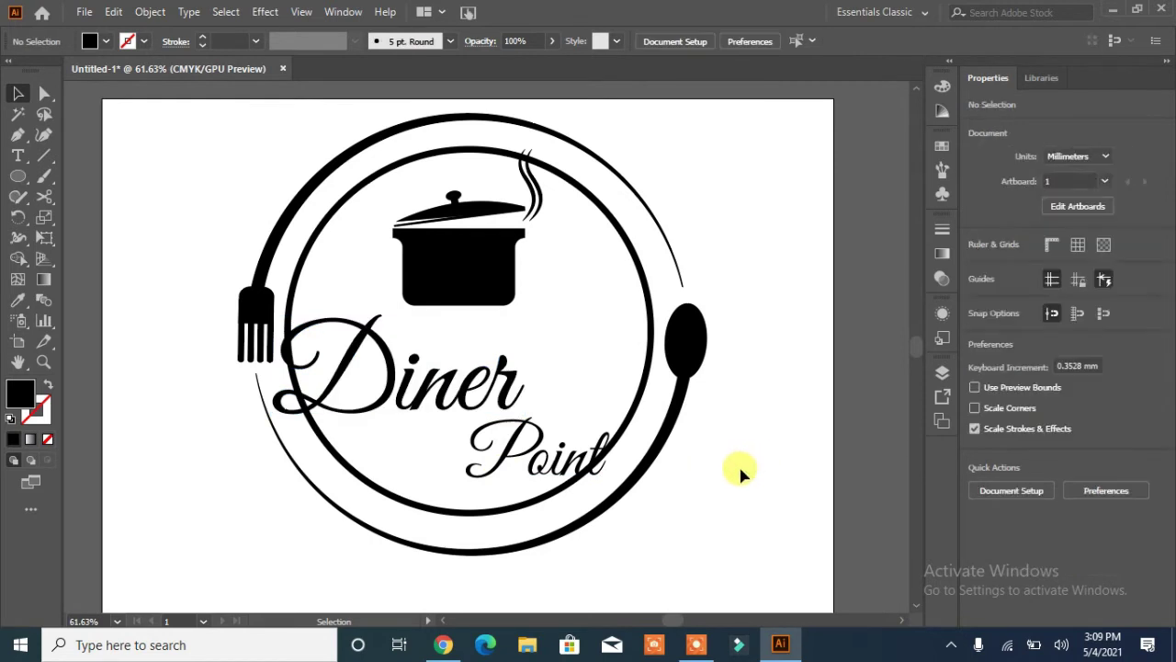
{"action": "right_click", "coordinate": [460, 394]}
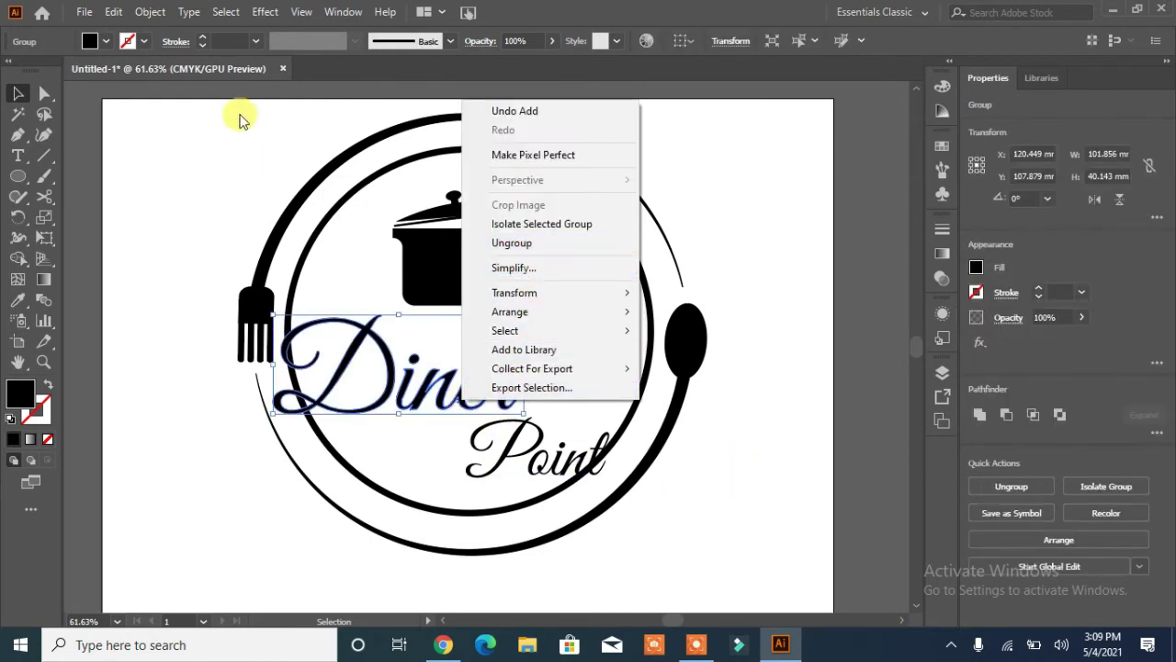
{"action": "left_click", "coordinate": [827, 542]}
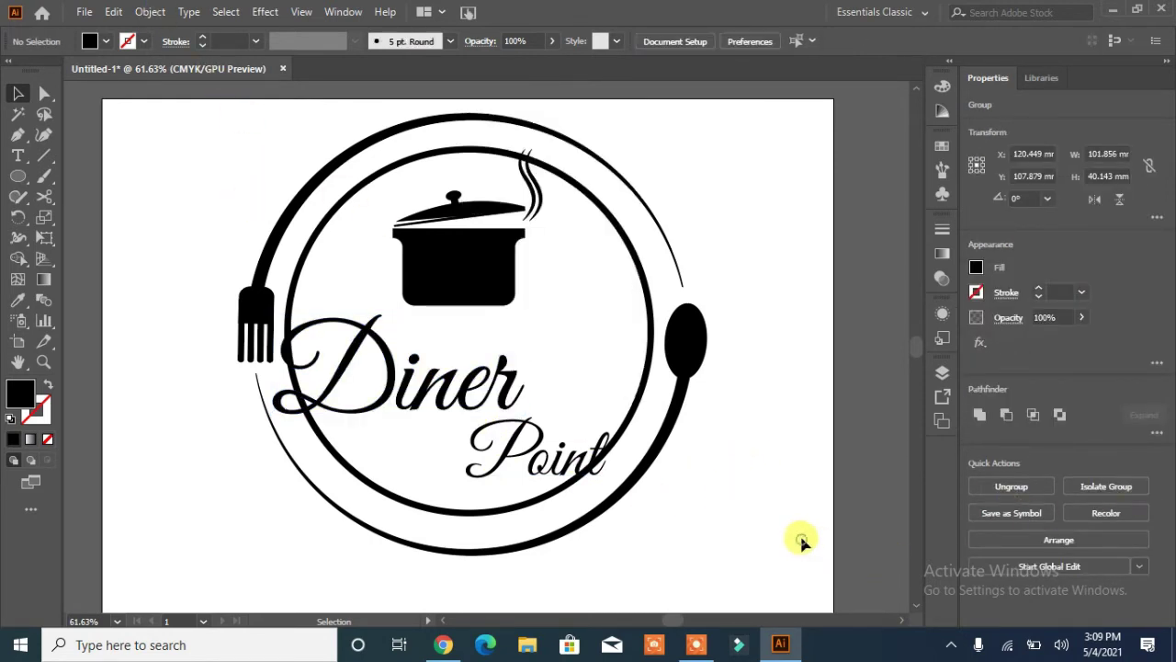
{"action": "left_click", "coordinate": [150, 11]}
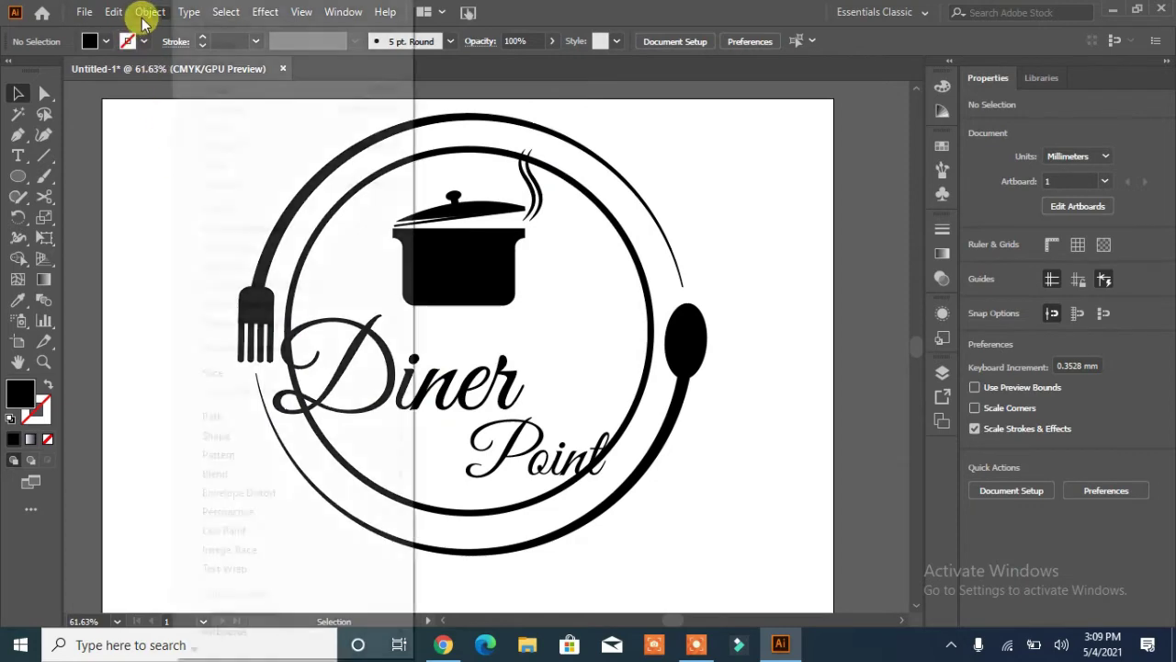
Step: Offset the "Diner" outlines by 1 mm and swap the offset path's fill and stroke to leave a thin black contour
{"action": "left_click", "coordinate": [412, 389]}
{"action": "left_click", "coordinate": [418, 397]}
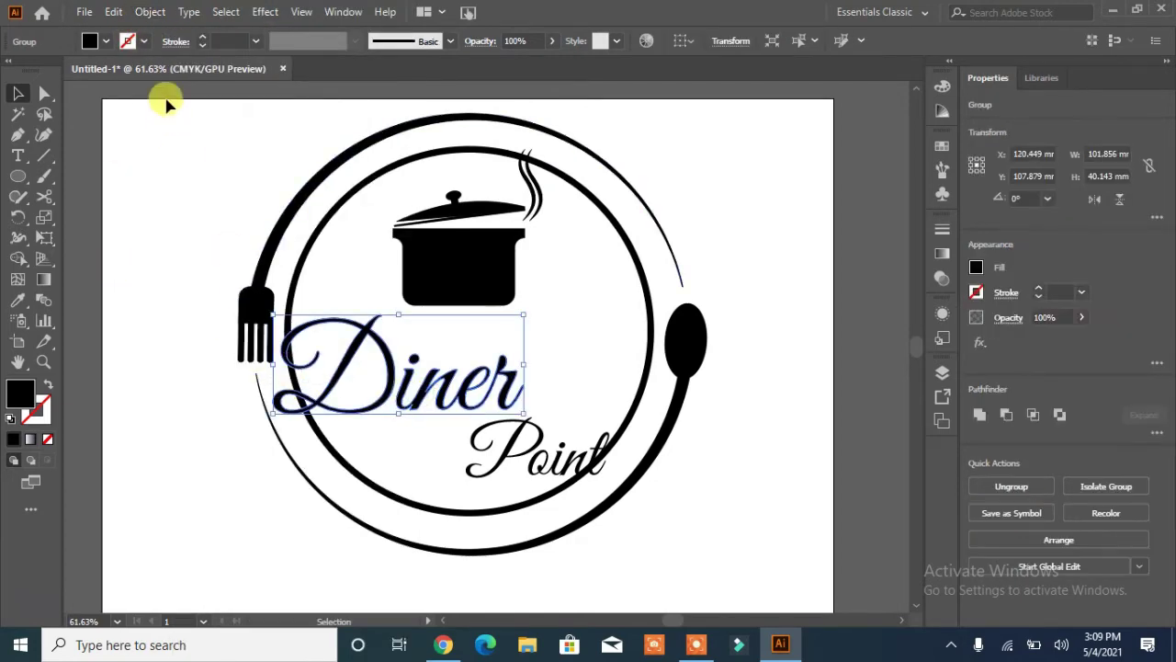
{"action": "left_click", "coordinate": [148, 13]}
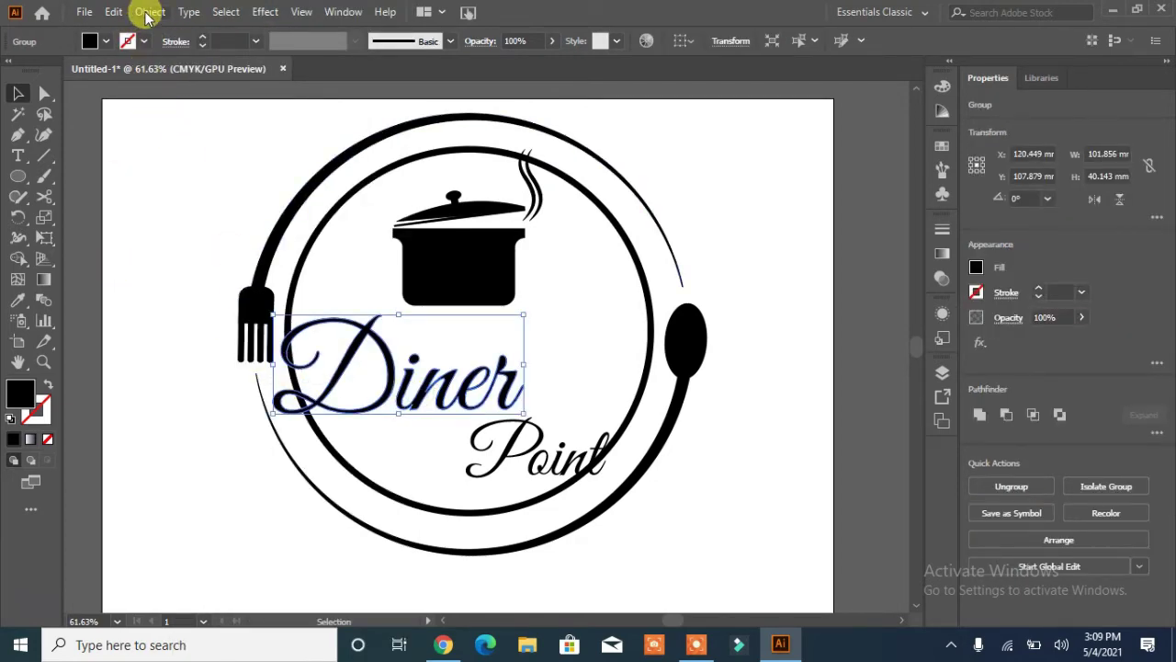
{"action": "mouse_move", "coordinate": [306, 415]}
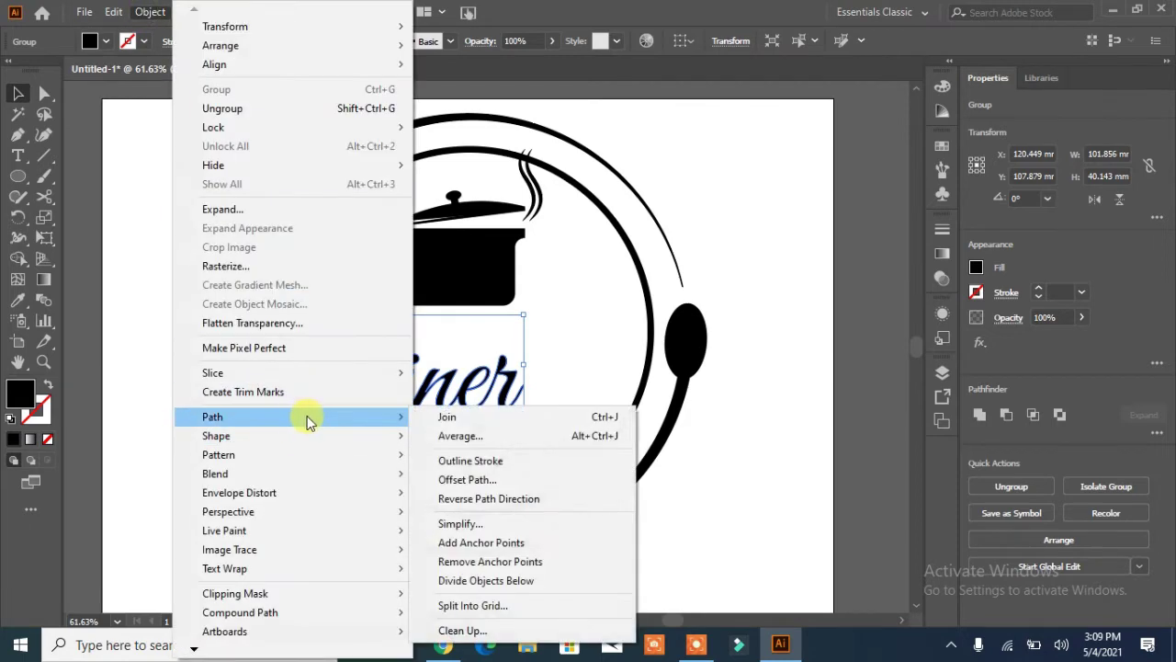
{"action": "left_click", "coordinate": [470, 478]}
{"action": "left_click", "coordinate": [774, 340]}
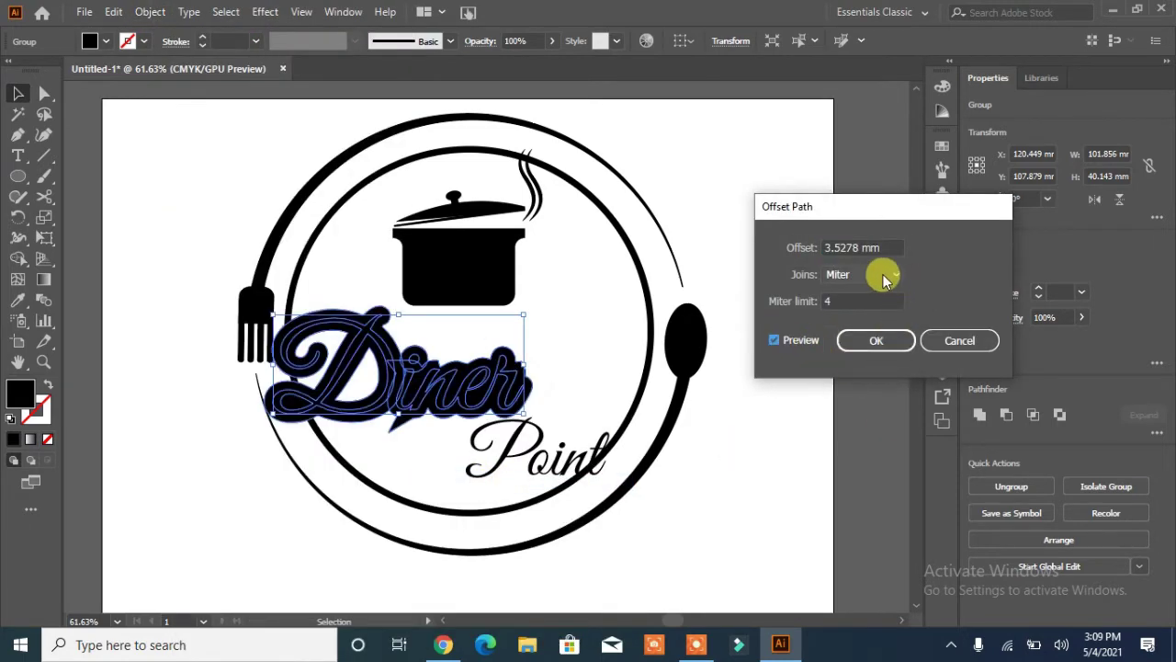
{"action": "triple_click", "coordinate": [864, 247]}
{"action": "type", "text": "2 mm"}
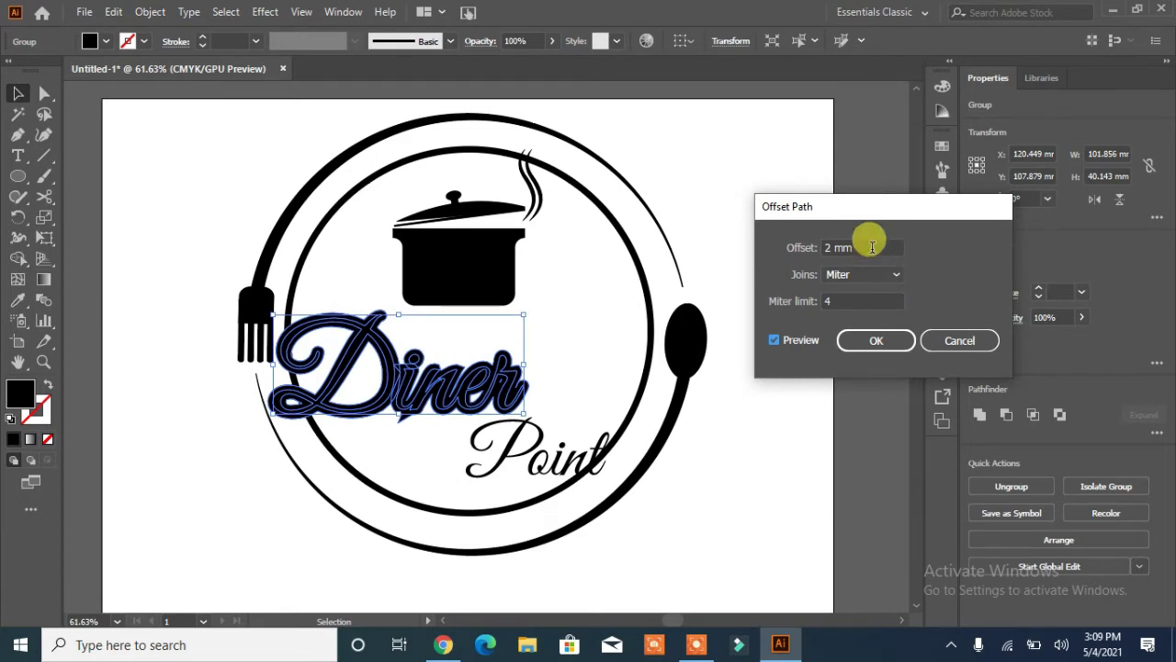
{"action": "key", "text": "Down"}
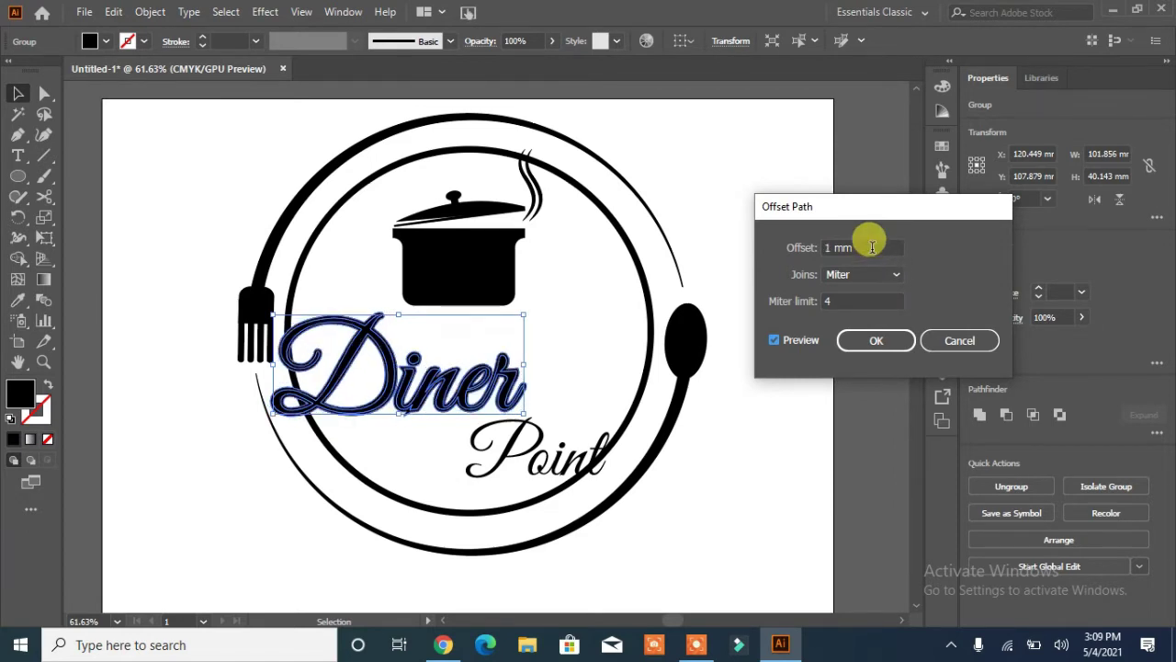
{"action": "left_click", "coordinate": [876, 340]}
{"action": "left_click", "coordinate": [42, 387]}
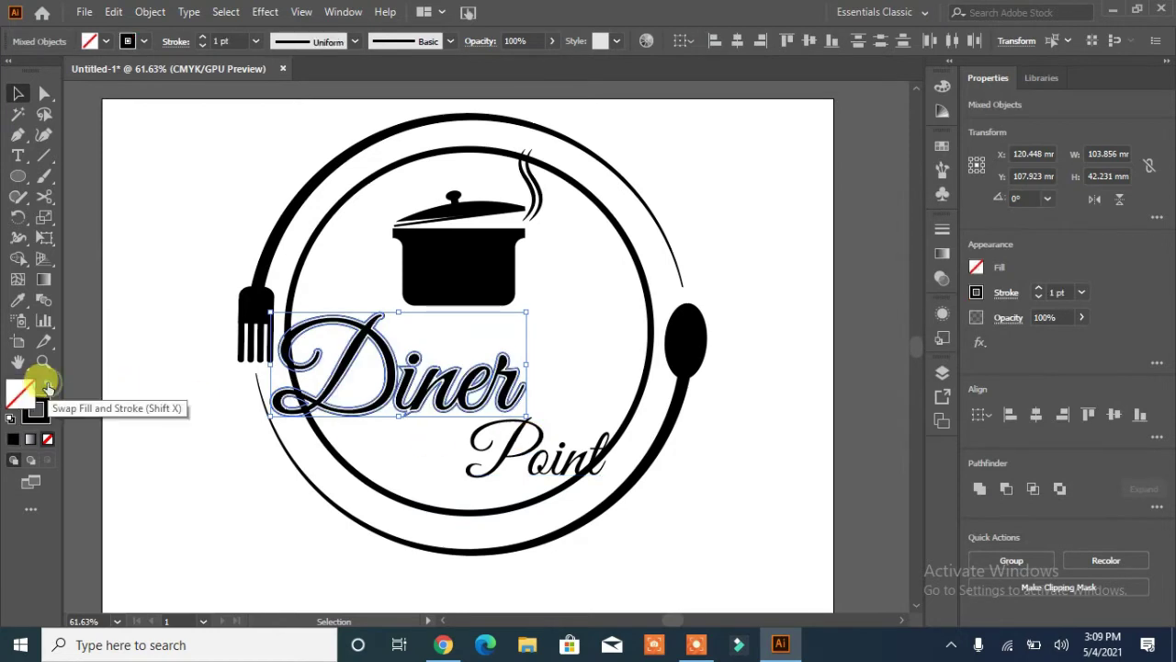
{"action": "left_click", "coordinate": [141, 515]}
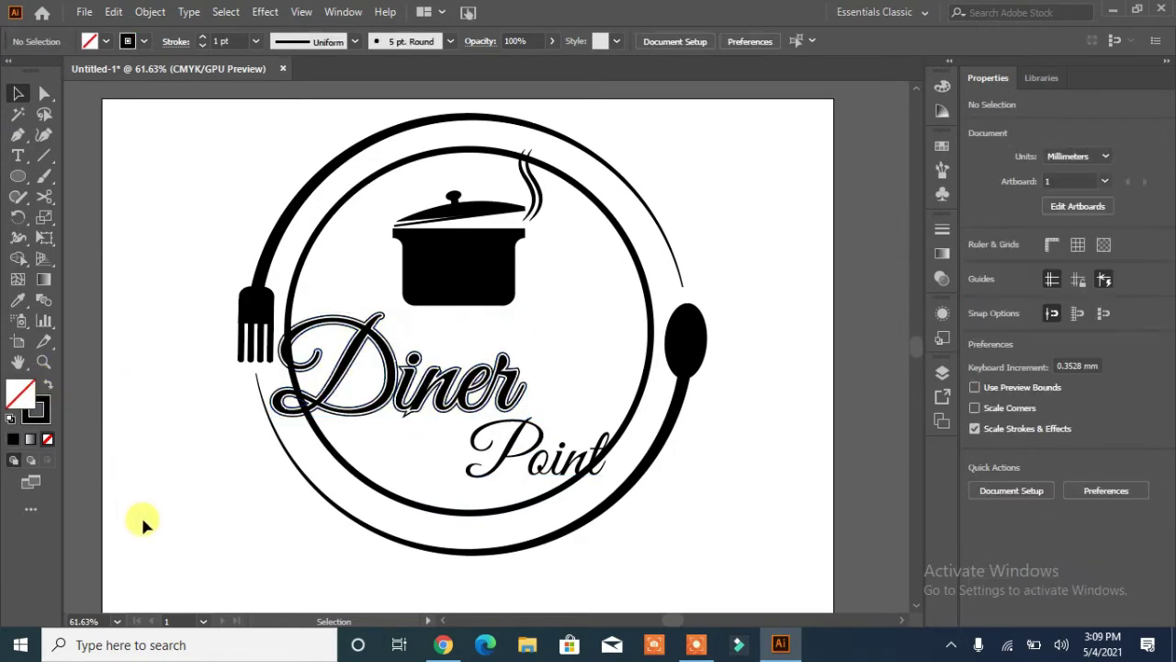
{"action": "left_click", "coordinate": [487, 395]}
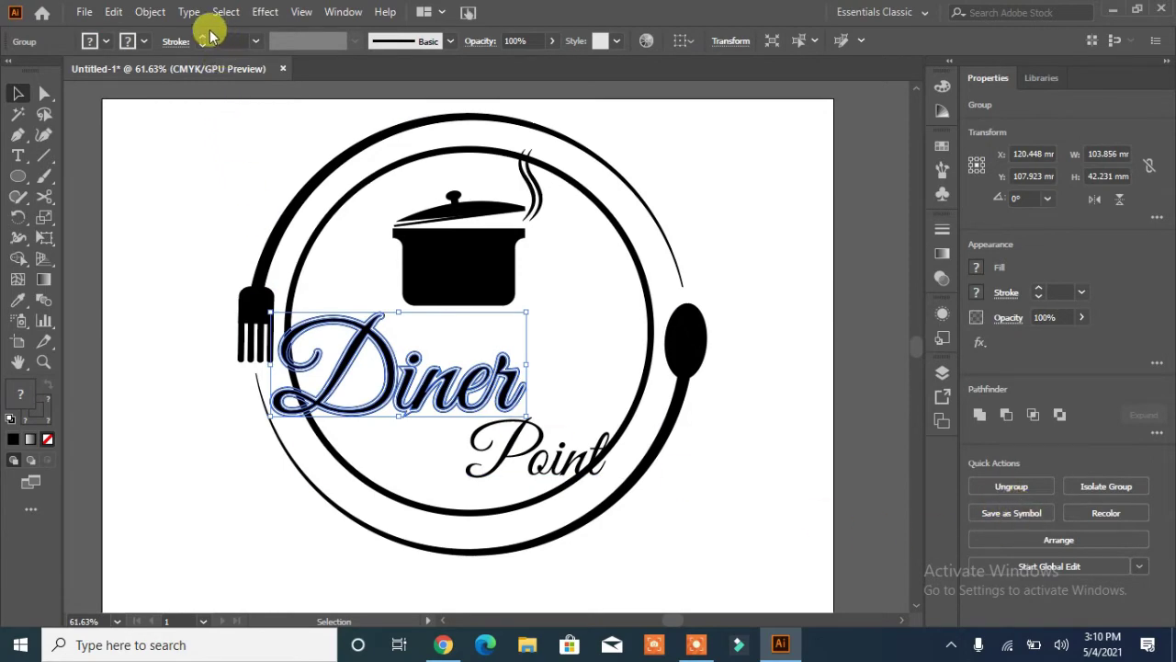
{"action": "left_click", "coordinate": [160, 15]}
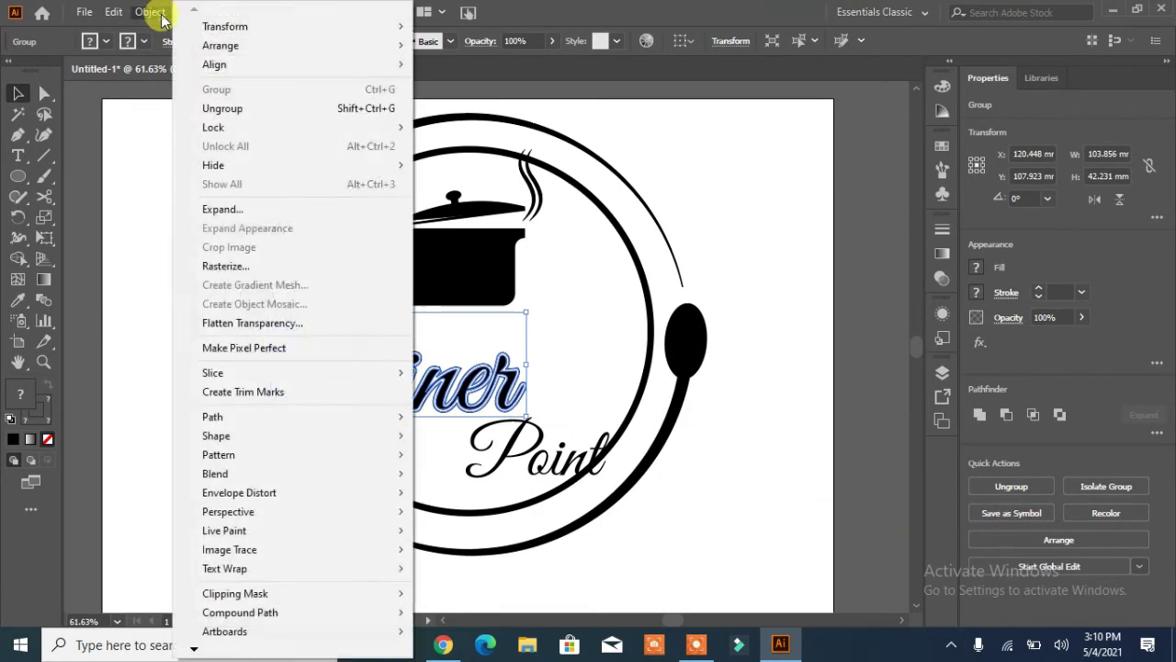
{"action": "mouse_move", "coordinate": [258, 416]}
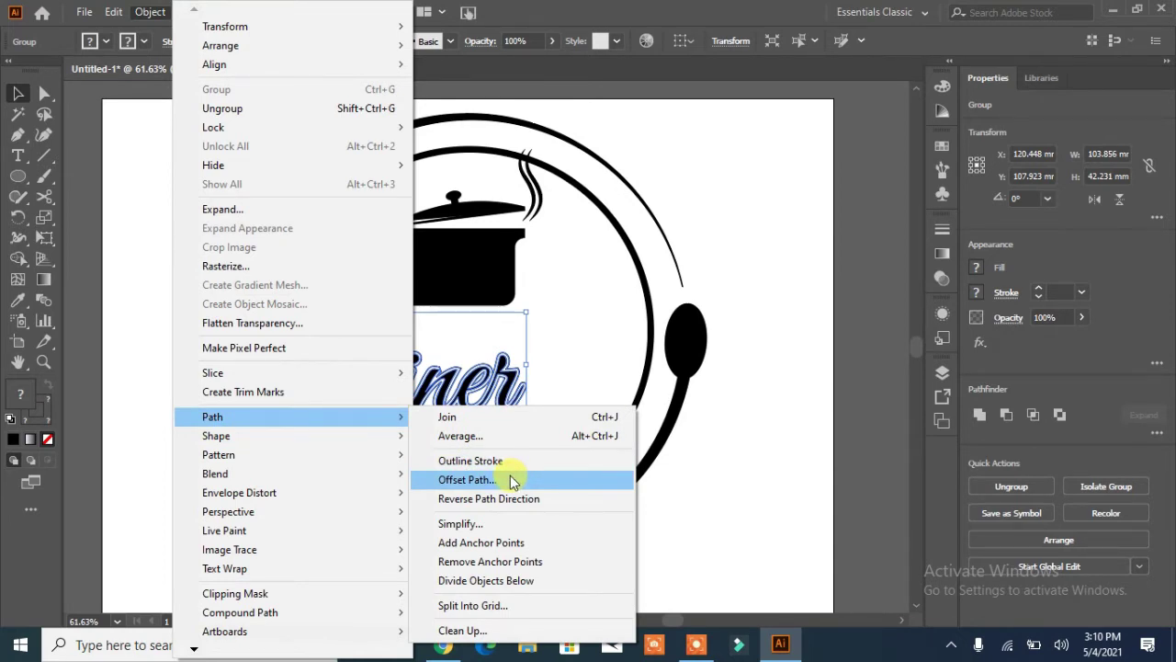
{"action": "left_click", "coordinate": [650, 414]}
{"action": "left_click", "coordinate": [645, 381]}
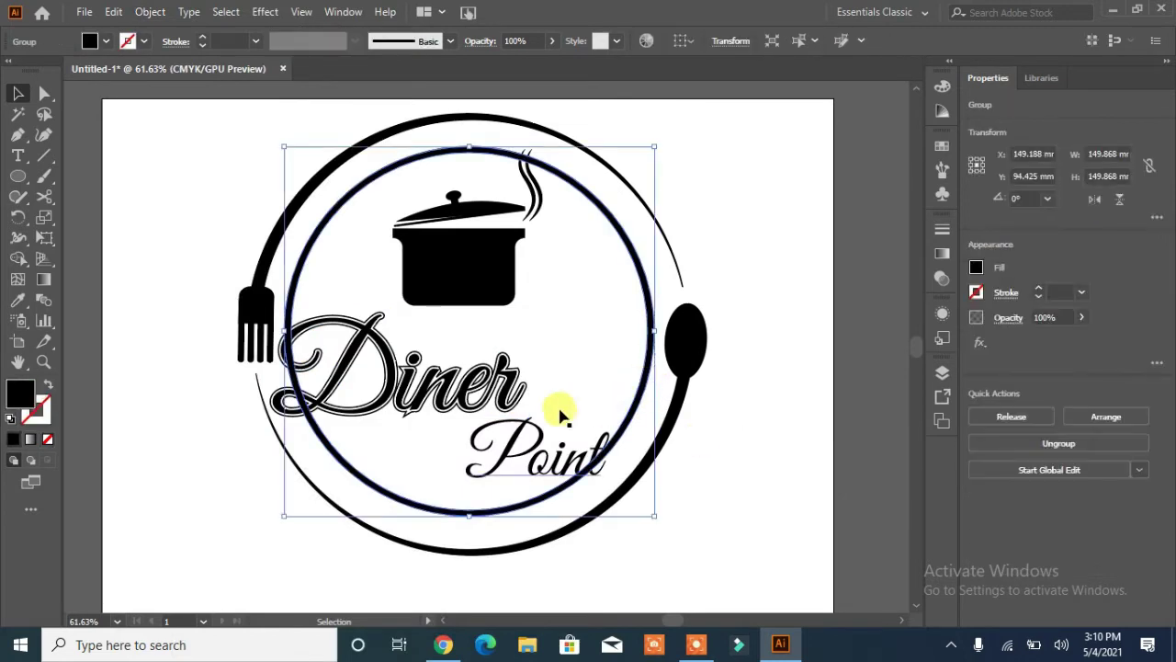
{"action": "left_click", "coordinate": [756, 411]}
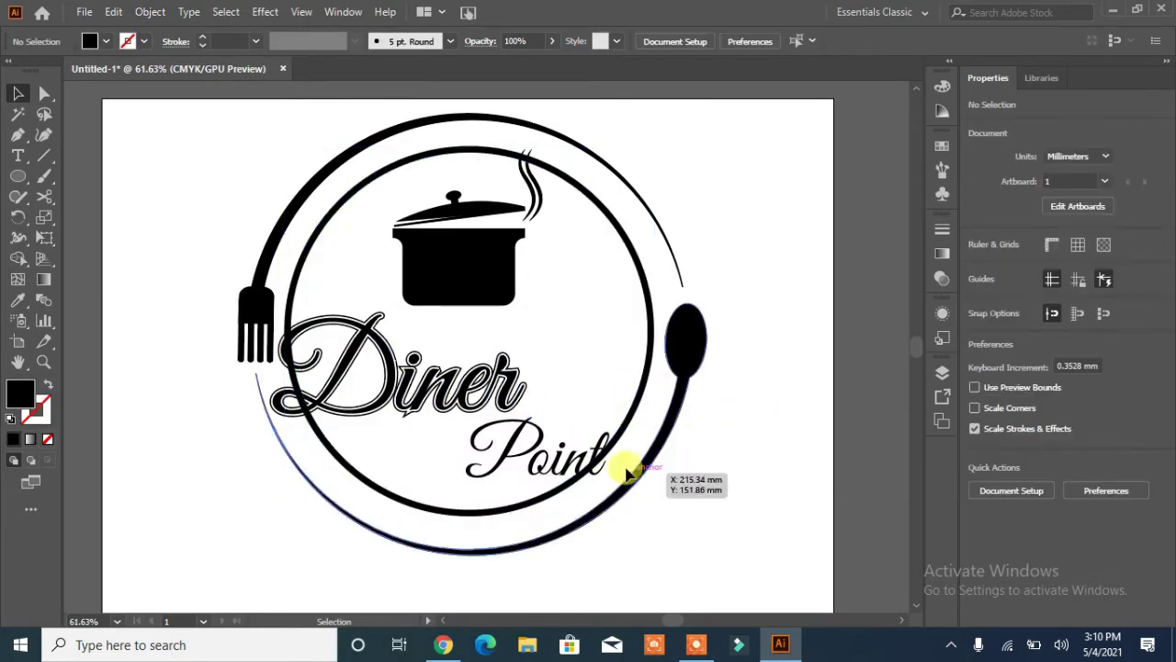
Step: Offset the contoured "Diner" lettering by 3 mm with miter joins
{"action": "left_click", "coordinate": [386, 360]}
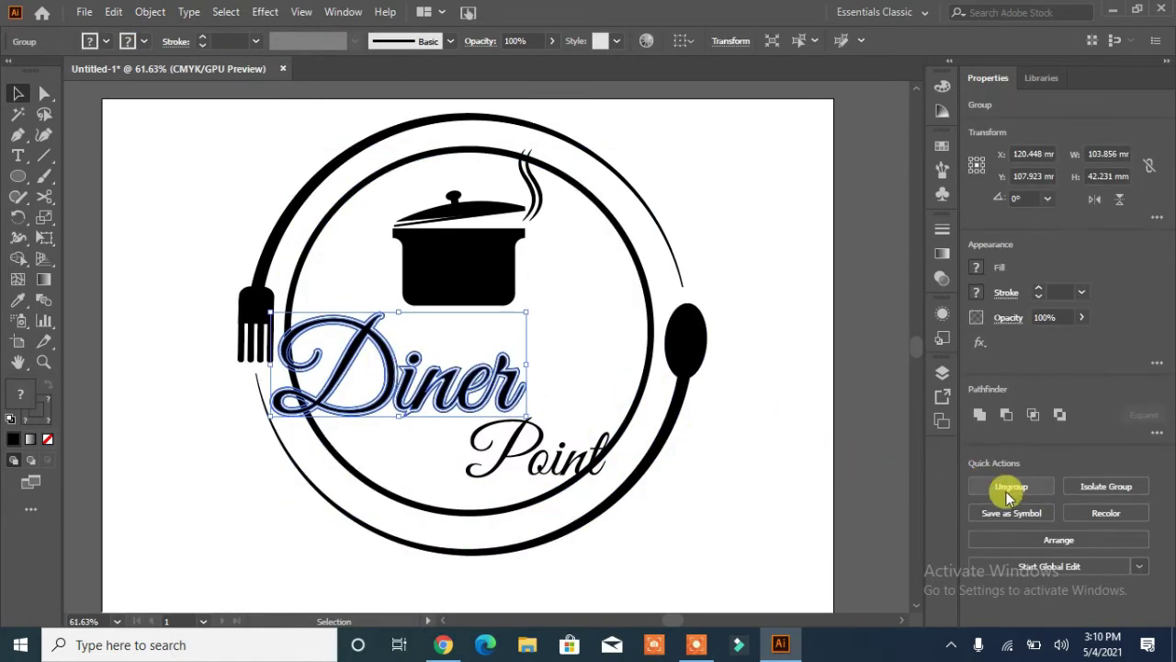
{"action": "left_click", "coordinate": [150, 12]}
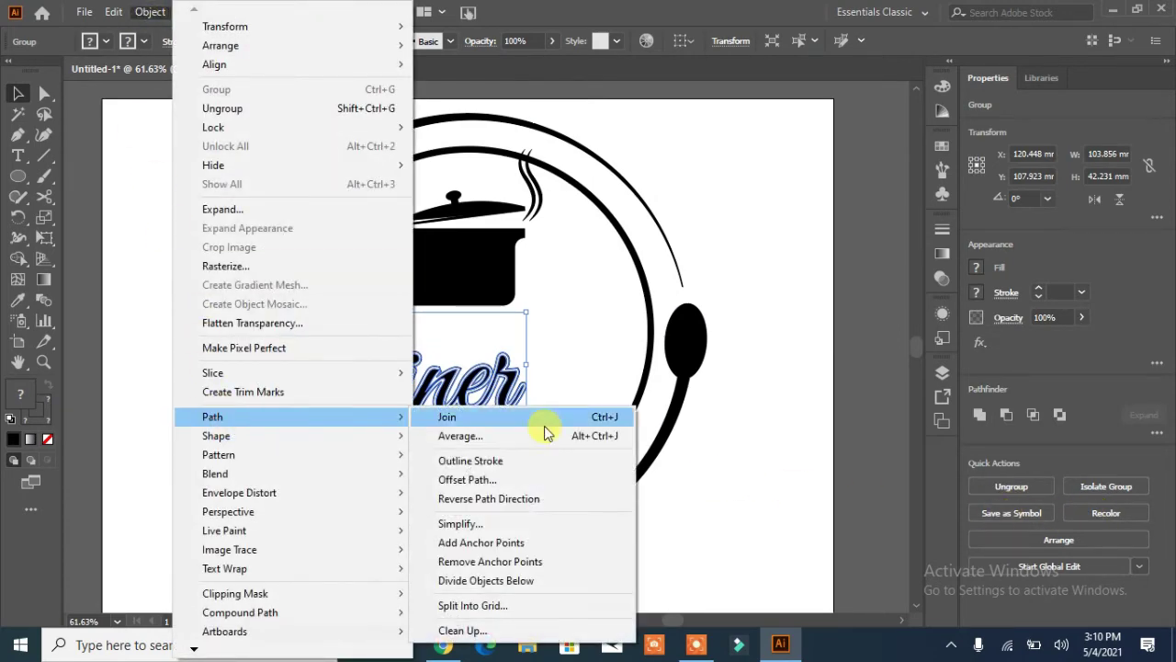
{"action": "left_click", "coordinate": [525, 481]}
{"action": "left_click", "coordinate": [795, 339]}
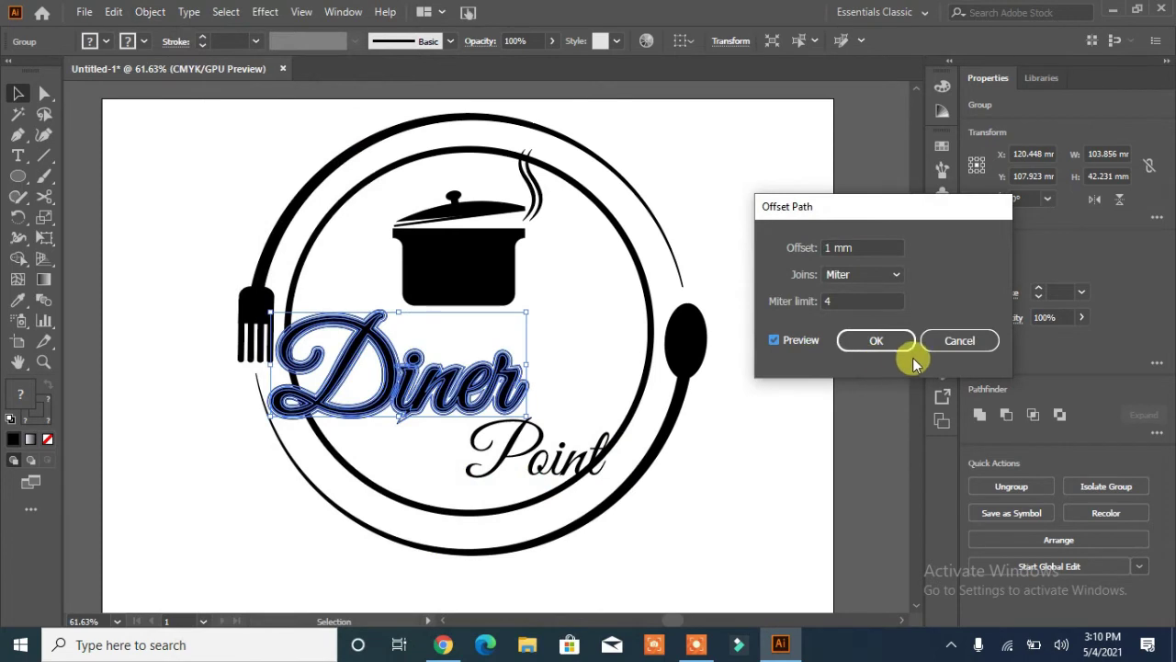
{"action": "left_click", "coordinate": [860, 244]}
{"action": "key", "text": "Up"}
{"action": "key", "text": "Up"}
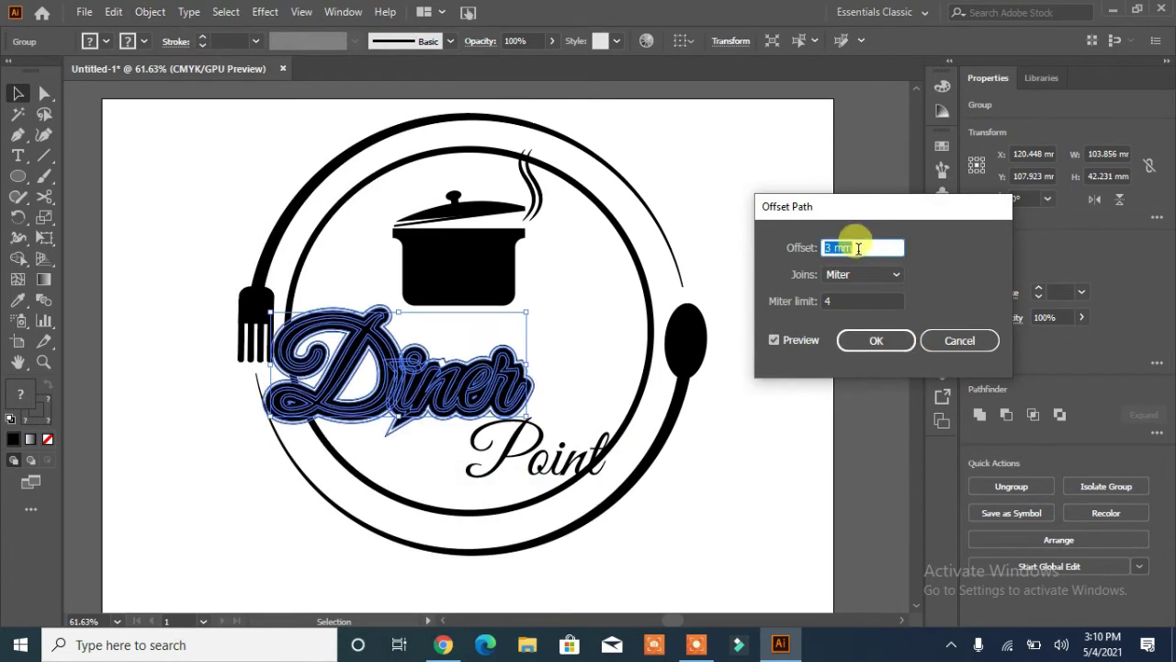
{"action": "left_click", "coordinate": [845, 340]}
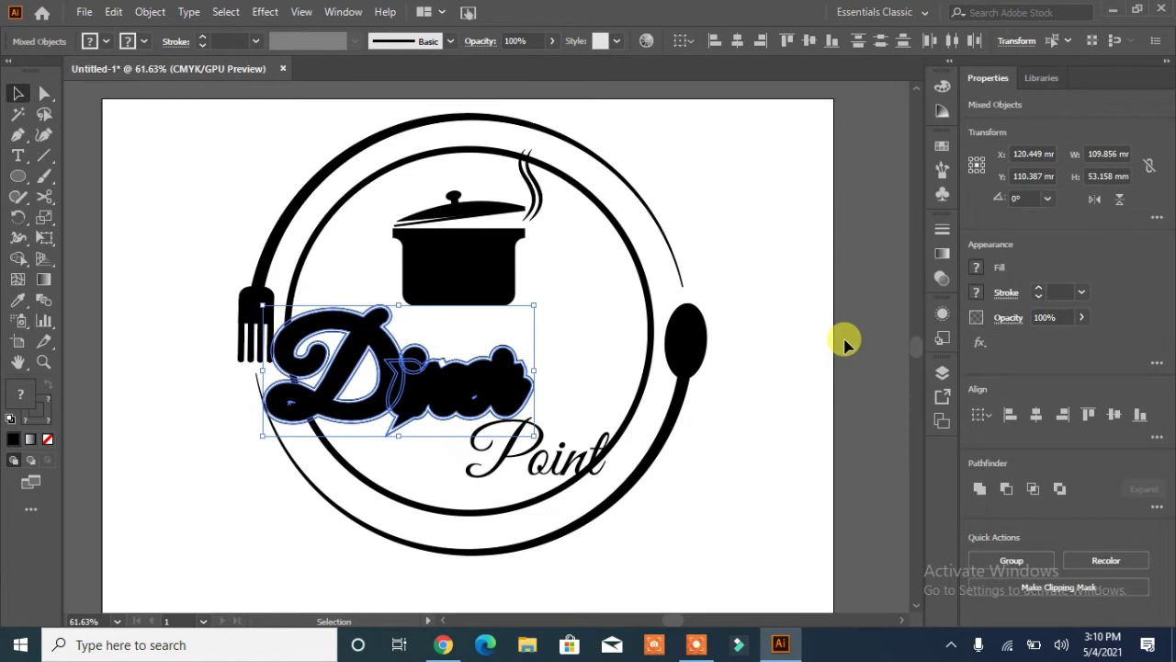
Step: Try to cut the inner ring around the offset "Diner" with Shape Builder, and undo back to the 1 mm contour
{"action": "left_click", "coordinate": [394, 488]}
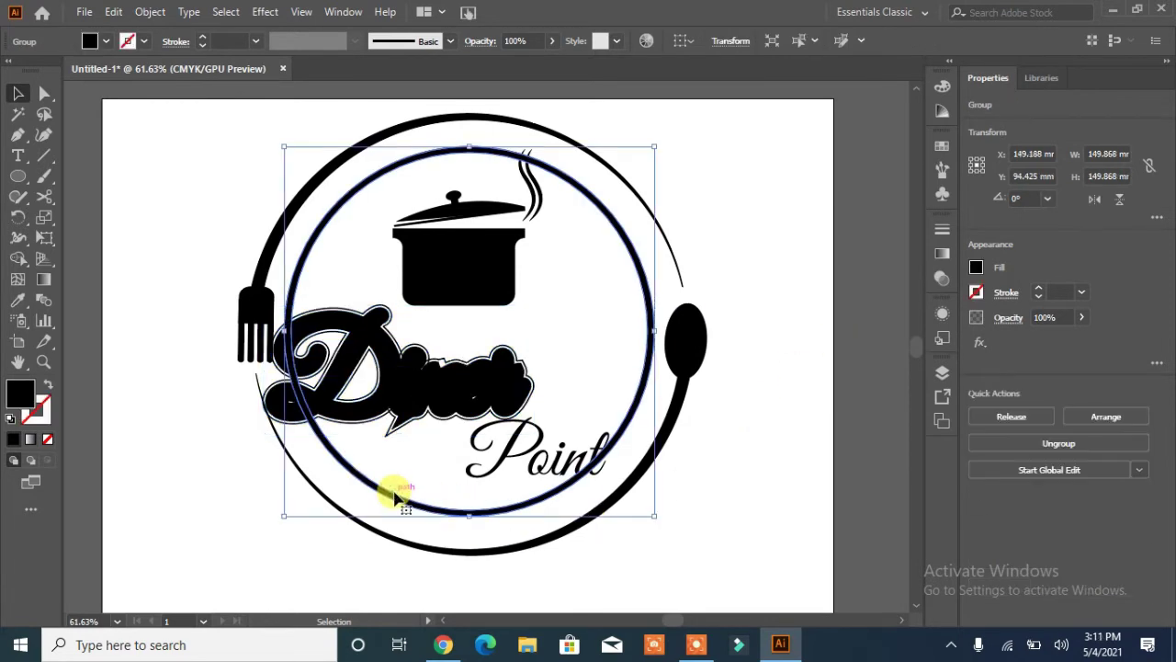
{"action": "left_click", "coordinate": [390, 318]}
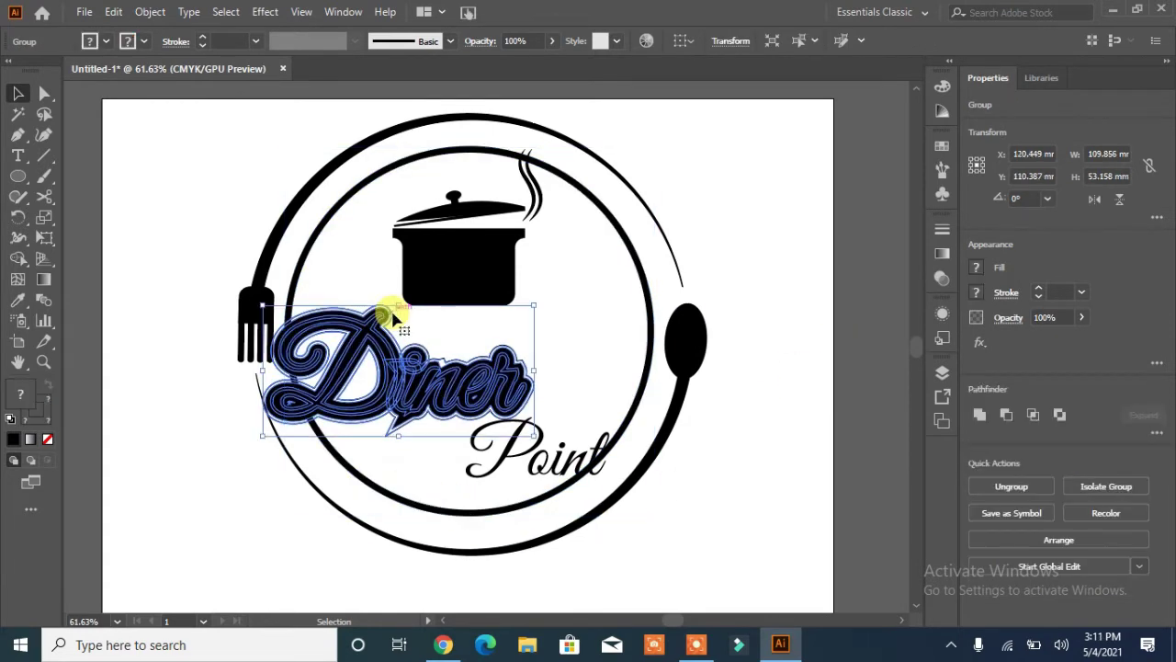
{"action": "left_click", "coordinate": [364, 493], "text": "shift"}
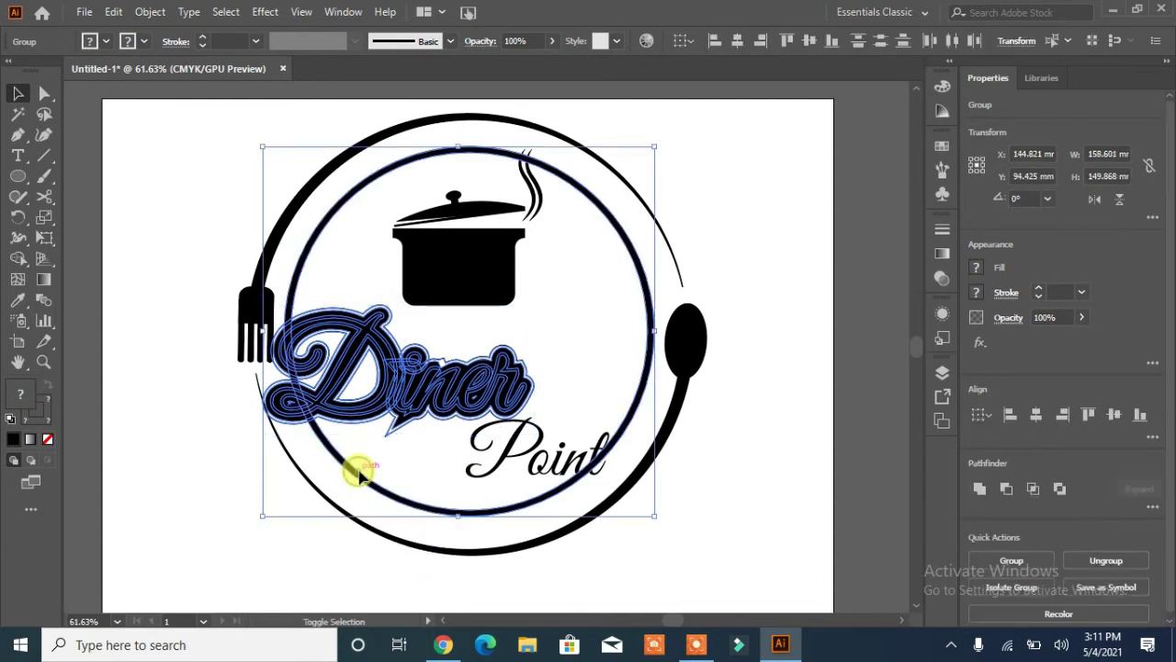
{"action": "left_click", "coordinate": [18, 257]}
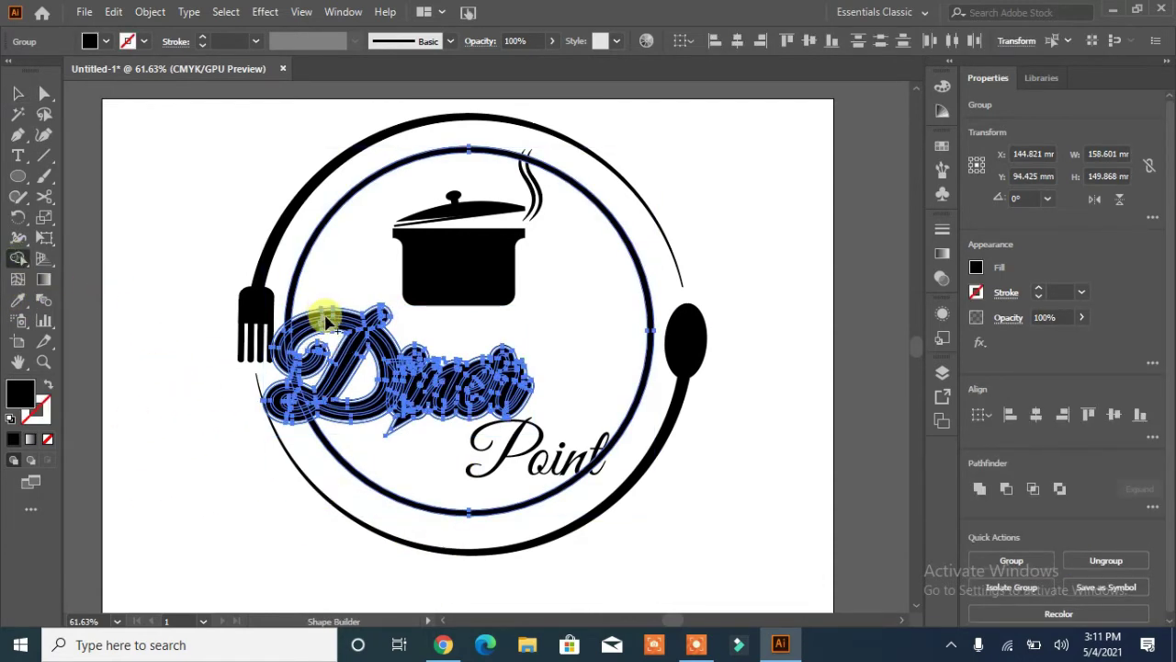
{"action": "mouse_move", "coordinate": [282, 345]}
{"action": "left_mouse_down"}
{"action": "mouse_move", "coordinate": [319, 420]}
{"action": "mouse_move", "coordinate": [509, 394]}
{"action": "mouse_move", "coordinate": [392, 341]}
{"action": "mouse_move", "coordinate": [421, 373]}
{"action": "mouse_move", "coordinate": [310, 294]}
{"action": "mouse_move", "coordinate": [347, 420]}
{"action": "left_mouse_up"}
{"action": "key", "text": "ctrl+z"}
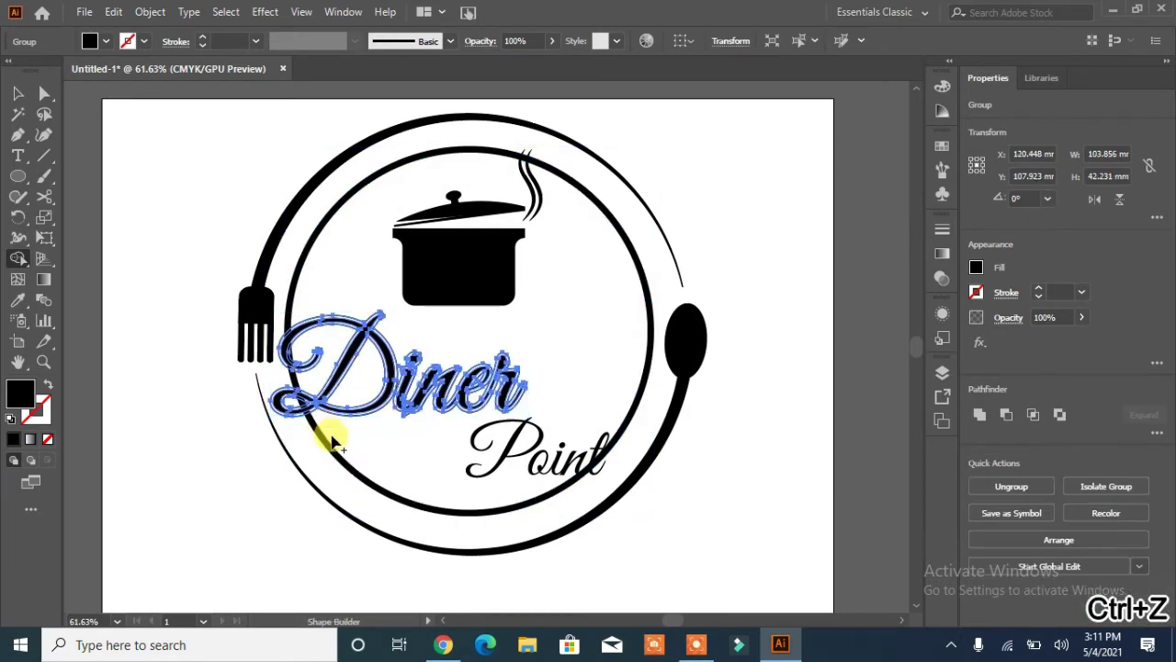
{"action": "left_click", "coordinate": [19, 92]}
{"action": "left_click", "coordinate": [98, 184]}
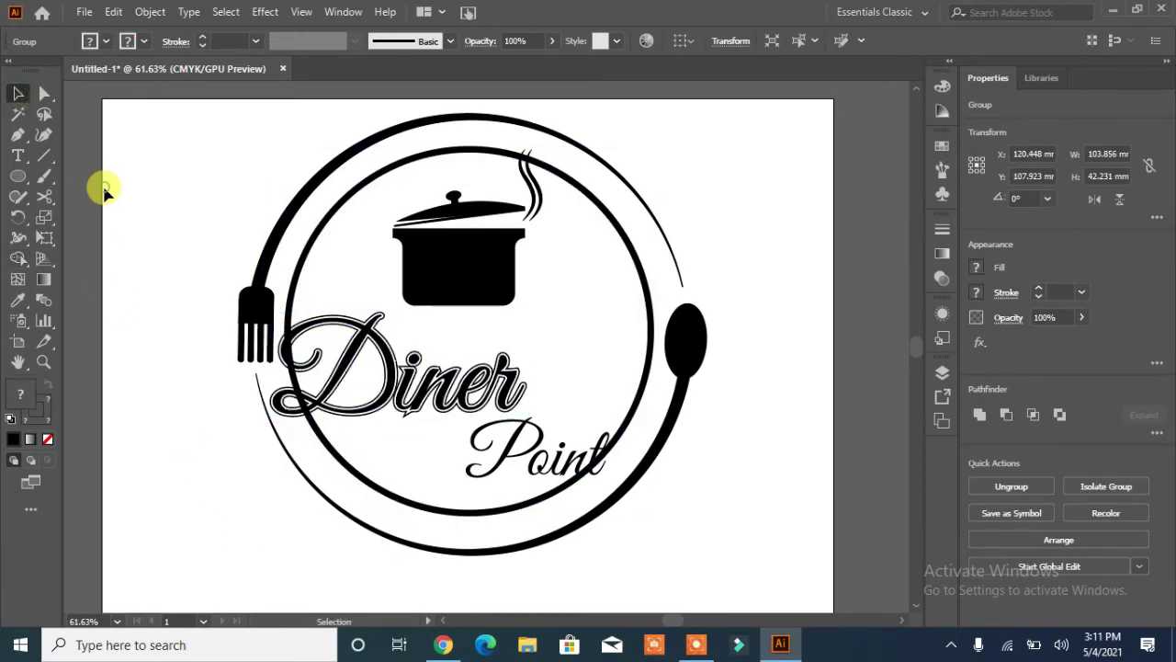
Step: Apply a 3 mm offset path with miter joins to the contoured "Diner" lettering
{"action": "left_click", "coordinate": [281, 419]}
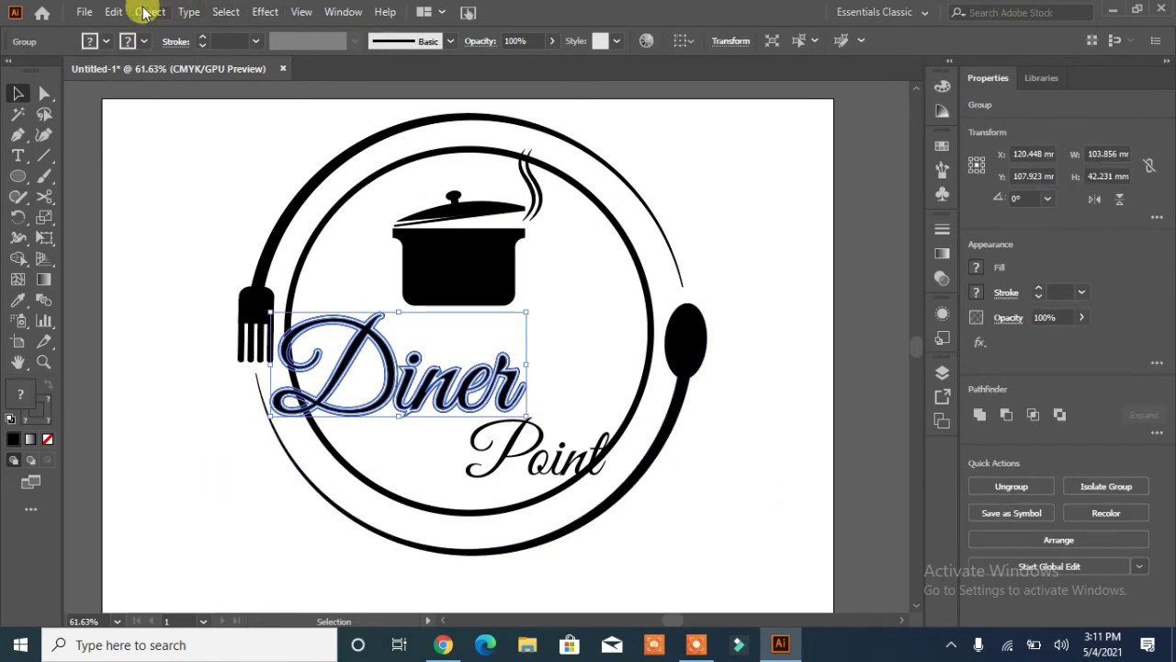
{"action": "left_click", "coordinate": [113, 12]}
{"action": "mouse_move", "coordinate": [152, 12]}
{"action": "mouse_move", "coordinate": [273, 417]}
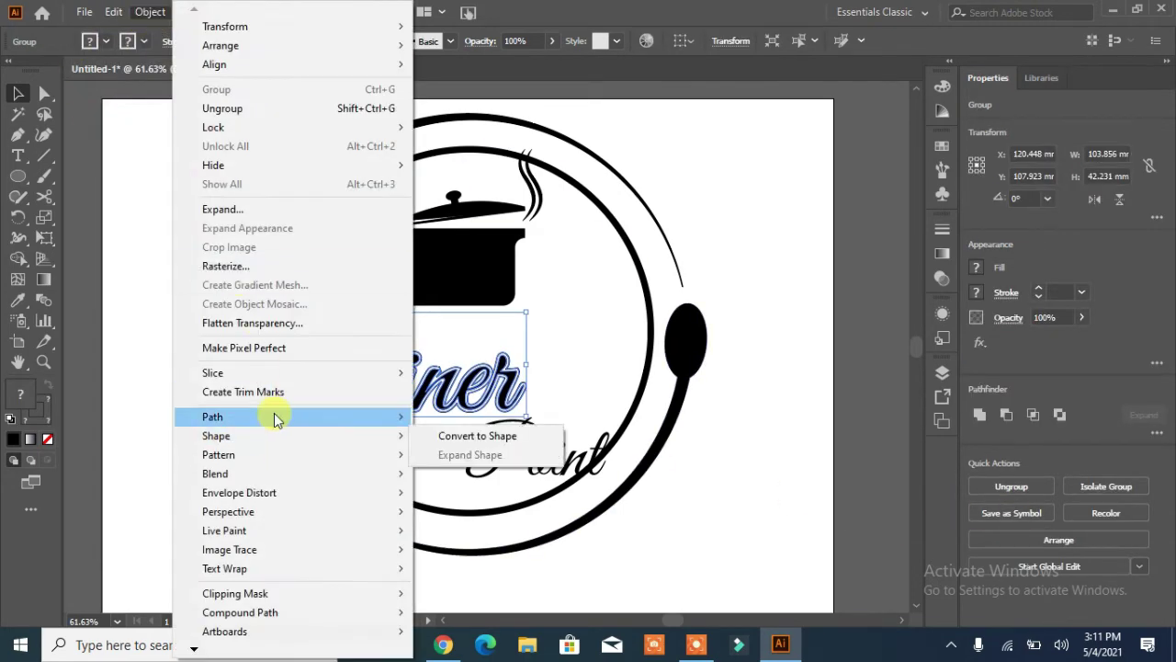
{"action": "left_click", "coordinate": [511, 480]}
{"action": "left_click", "coordinate": [775, 340]}
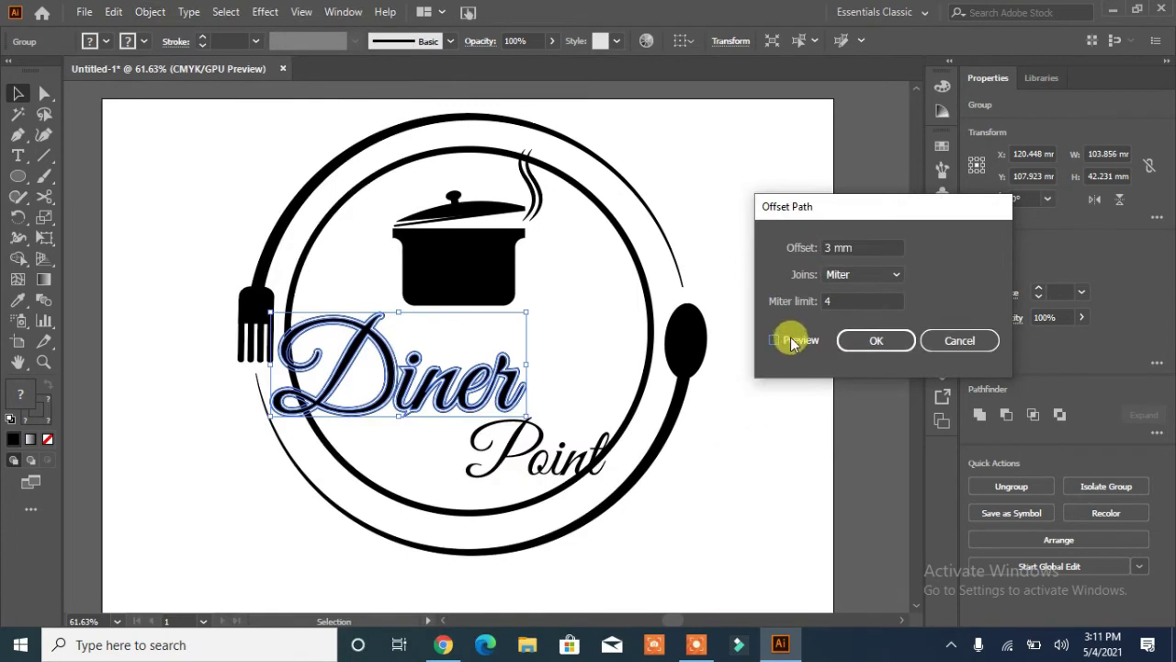
{"action": "left_click", "coordinate": [868, 343]}
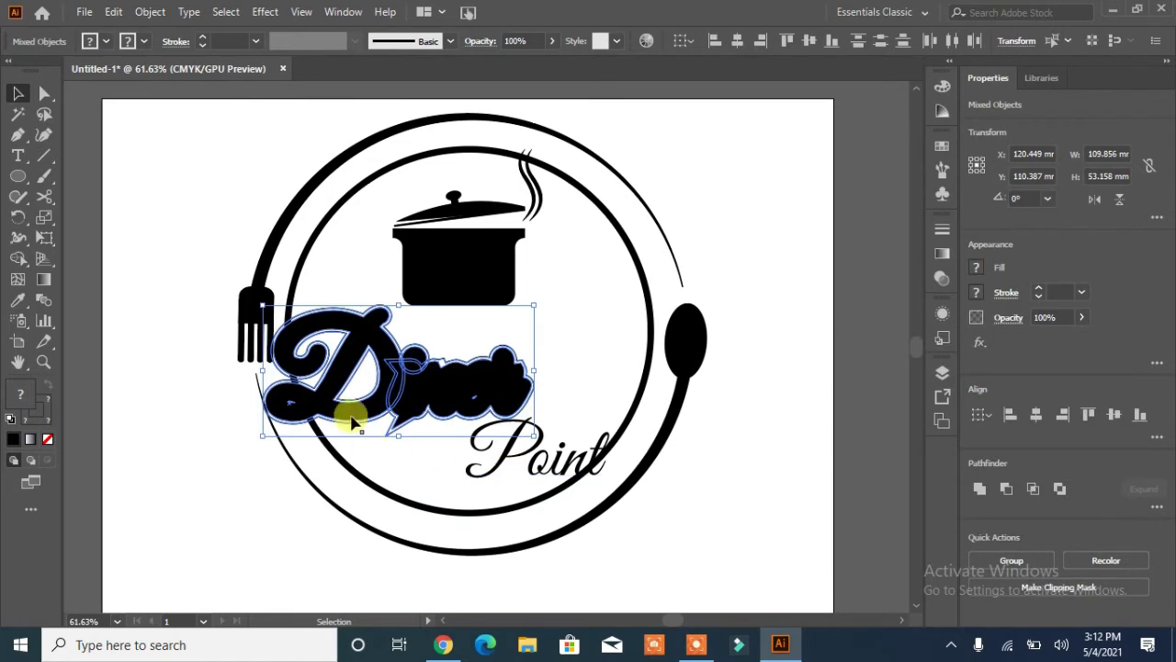
Step: Remove the 3 mm offset areas and the inner ring portions they overlap behind "Diner" with the Shape Builder tool
{"action": "left_click", "coordinate": [306, 253], "text": "shift"}
{"action": "left_click", "coordinate": [21, 261]}
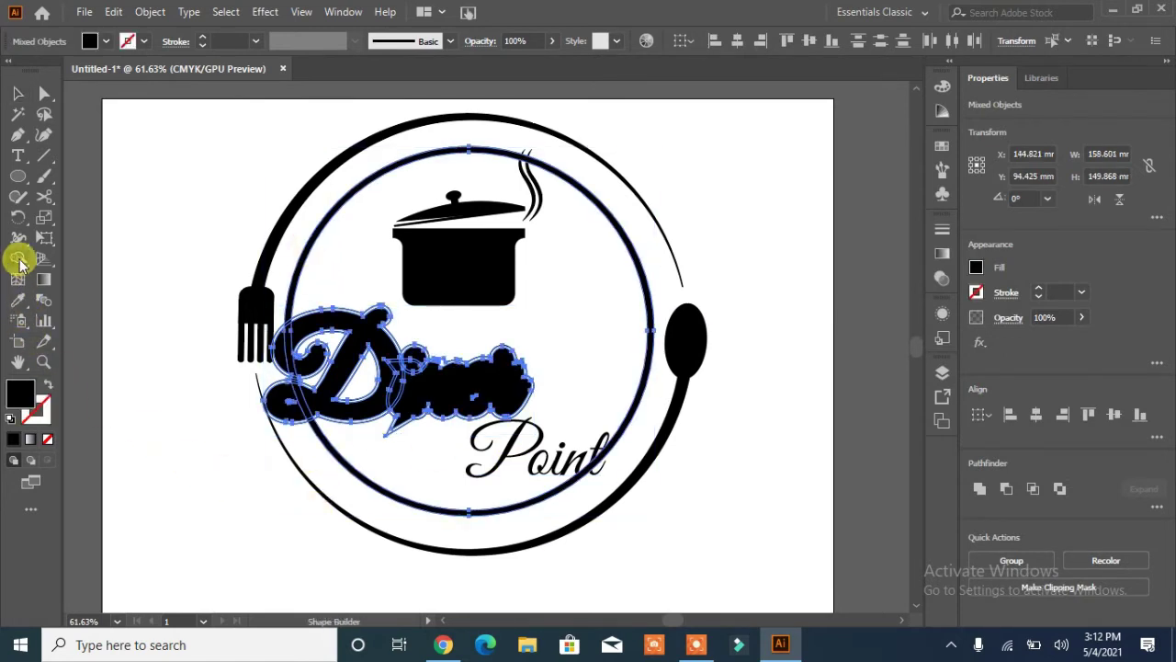
{"action": "mouse_move", "coordinate": [307, 412]}
{"action": "left_mouse_down"}
{"action": "mouse_move", "coordinate": [315, 417]}
{"action": "mouse_move", "coordinate": [294, 386]}
{"action": "left_mouse_up"}
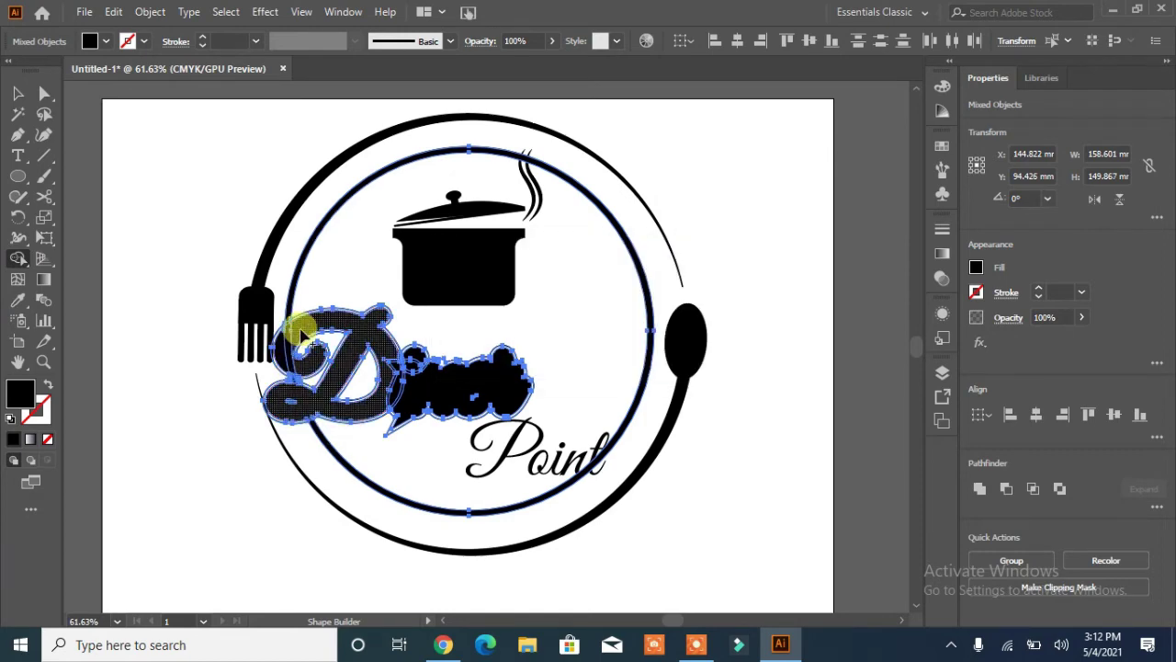
{"action": "left_click_drag", "start_coordinate": [386, 394], "coordinate": [418, 393]}
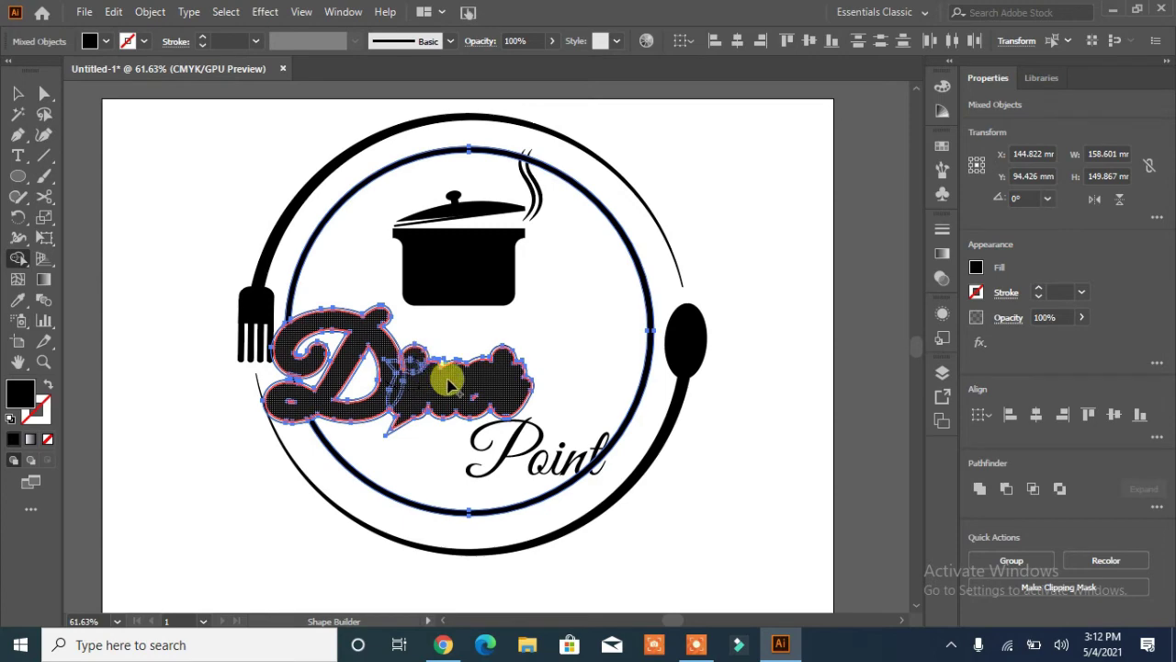
{"action": "left_click_drag", "start_coordinate": [451, 386], "coordinate": [441, 380]}
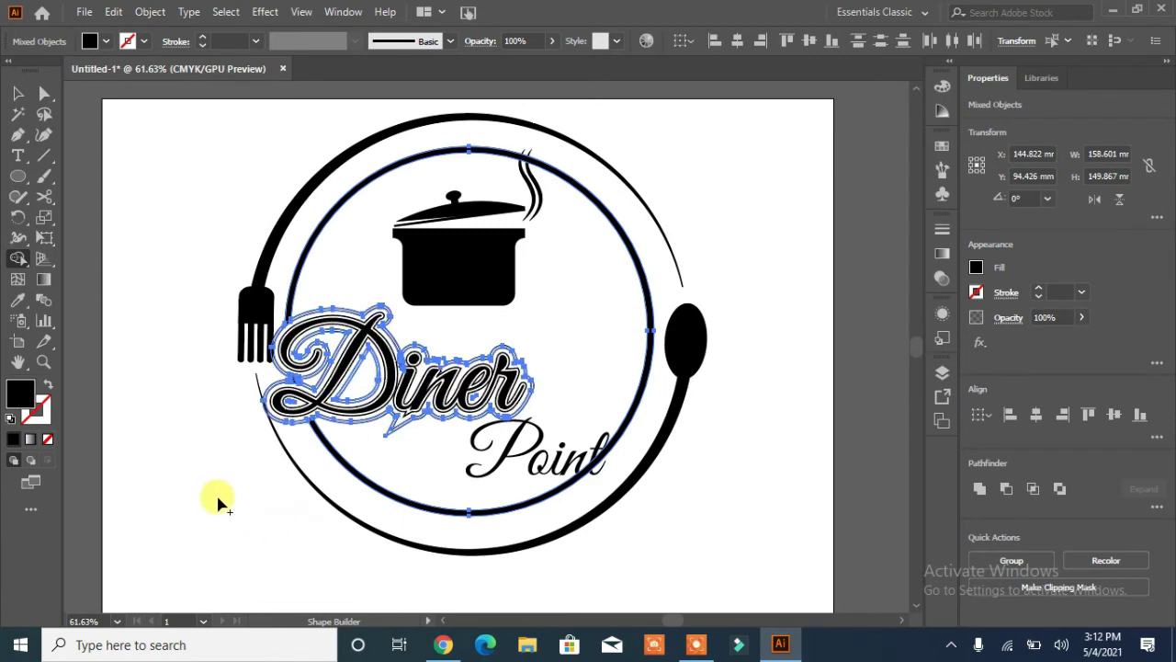
Step: Remove the thin contour path inside the bowl of the "D" using Direct Selection
{"action": "key", "text": "a"}
{"action": "left_click", "coordinate": [349, 405]}
{"action": "left_click", "coordinate": [350, 405]}
{"action": "left_click", "coordinate": [349, 406]}
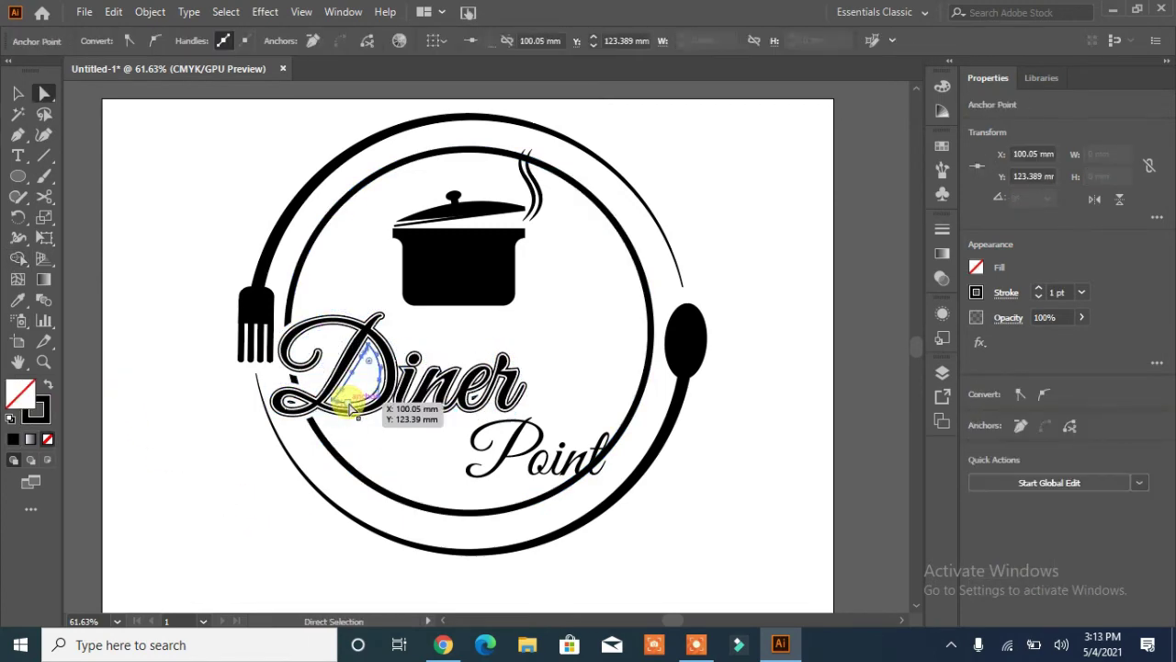
{"action": "left_click", "coordinate": [349, 406]}
{"action": "left_click", "coordinate": [349, 406]}
{"action": "left_click", "coordinate": [351, 406]}
{"action": "left_click", "coordinate": [352, 406]}
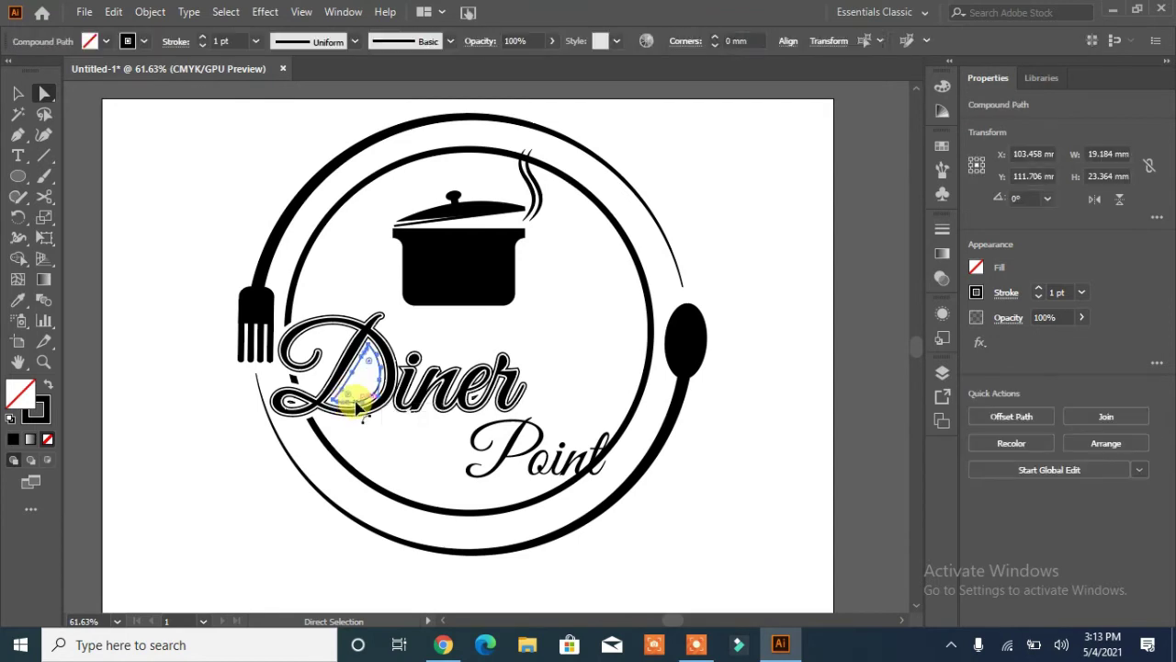
{"action": "left_click", "coordinate": [352, 406]}
{"action": "left_click", "coordinate": [353, 406]}
{"action": "left_click", "coordinate": [353, 406]}
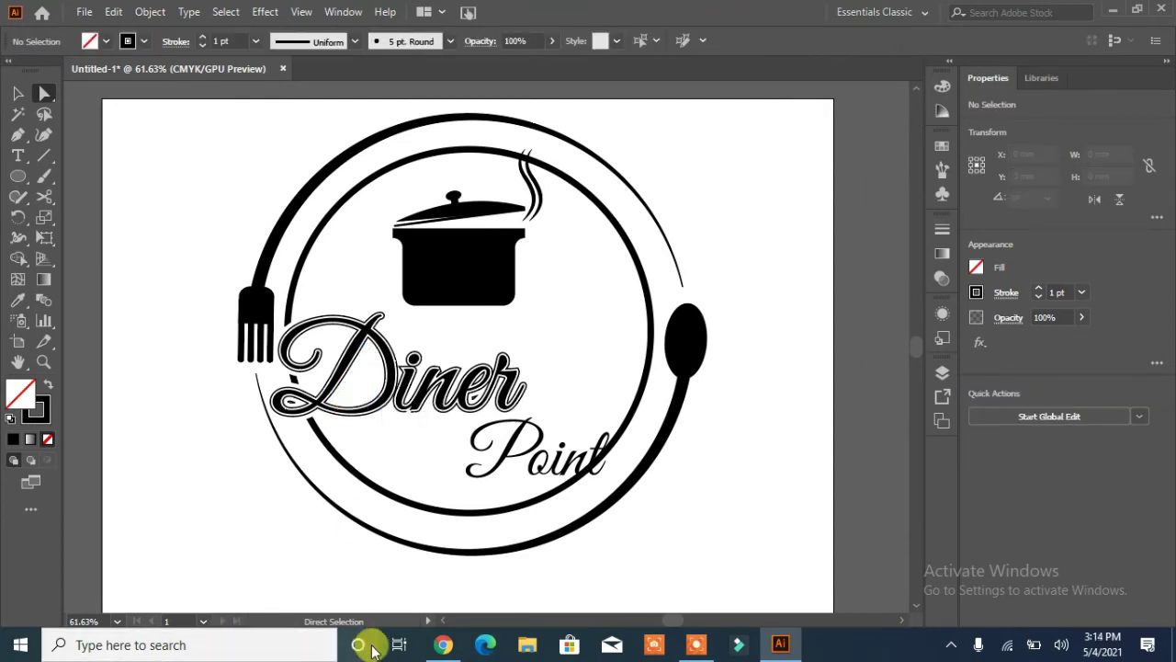
Step: Reposition the "Point" text below "Diner" at about X 176.2 mm, Y 149.1 mm, with its end overlapping the inner ring
{"action": "left_click", "coordinate": [533, 474]}
{"action": "left_click_drag", "start_coordinate": [531, 471], "coordinate": [465, 479]}
{"action": "left_click", "coordinate": [996, 453]}
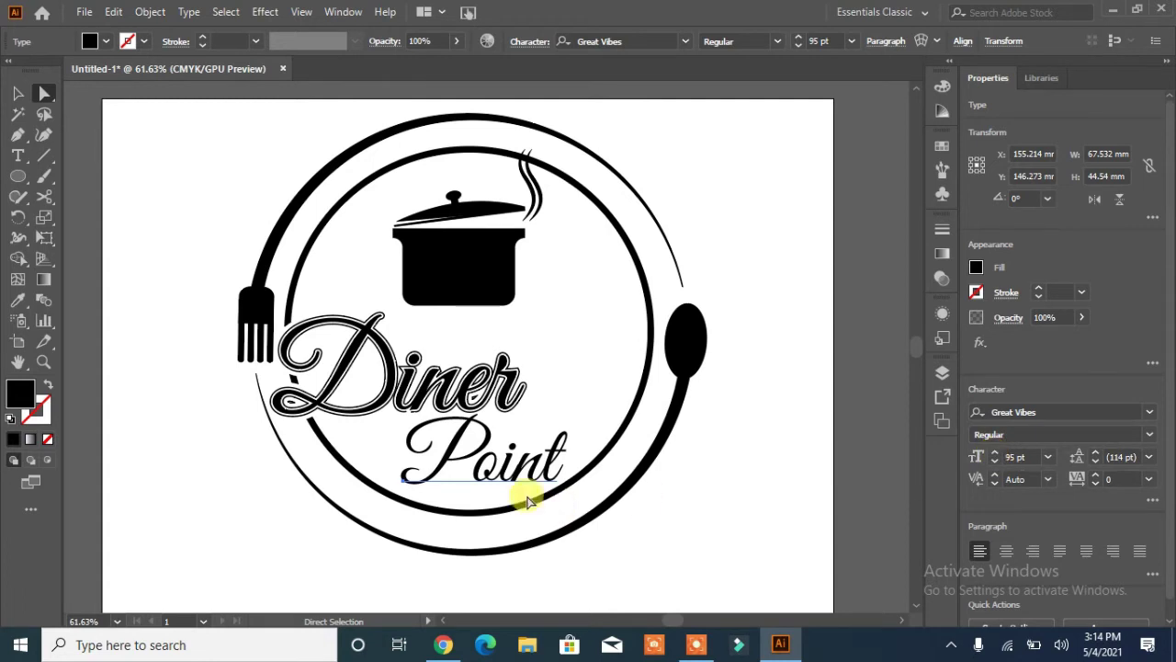
{"action": "left_click_drag", "start_coordinate": [516, 484], "coordinate": [550, 487]}
{"action": "left_click", "coordinate": [635, 522]}
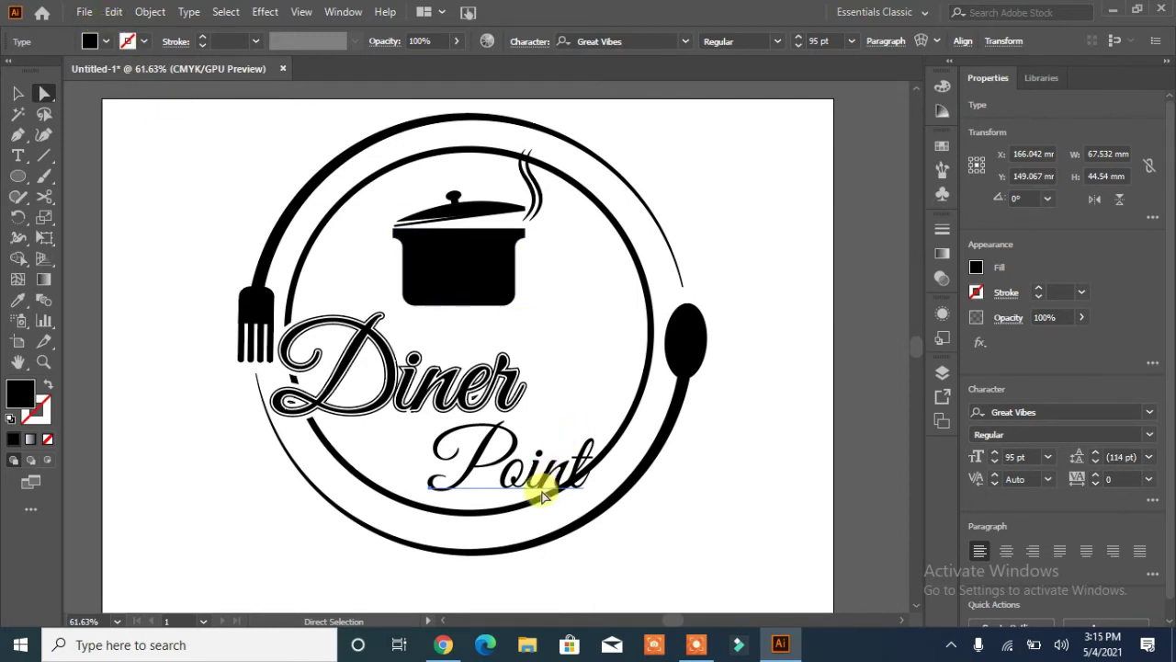
{"action": "left_click_drag", "start_coordinate": [560, 452], "coordinate": [600, 488]}
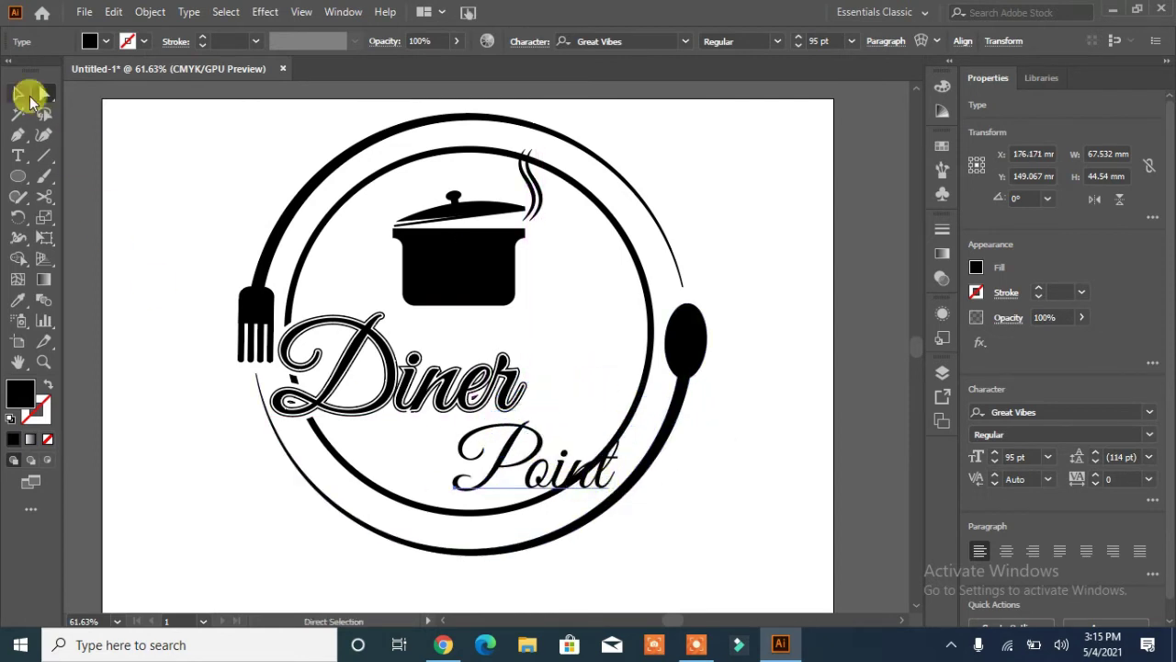
Step: Rotate the "Point" text about 7° counterclockwise and move it up to about X 176.6 mm, Y 144.9 mm
{"action": "left_click", "coordinate": [17, 93]}
{"action": "left_click_drag", "start_coordinate": [622, 530], "coordinate": [615, 453]}
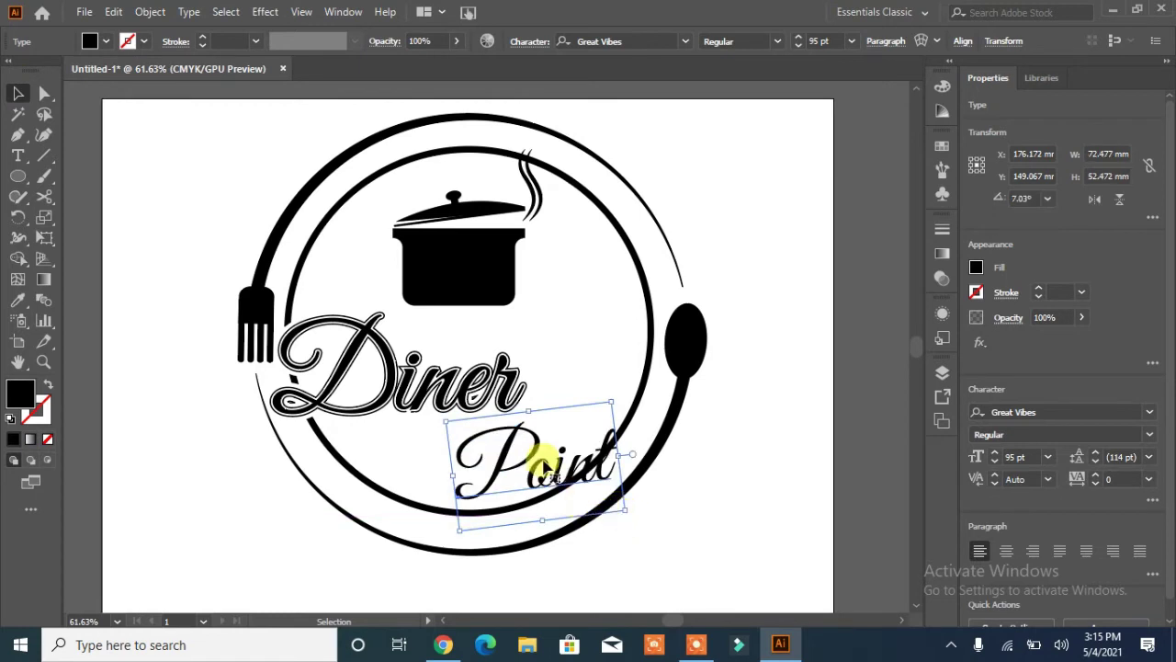
{"action": "mouse_move", "coordinate": [522, 468]}
{"action": "left_mouse_down"}
{"action": "mouse_move", "coordinate": [468, 451]}
{"action": "mouse_move", "coordinate": [447, 494]}
{"action": "mouse_move", "coordinate": [519, 449]}
{"action": "mouse_move", "coordinate": [525, 458]}
{"action": "left_mouse_up"}
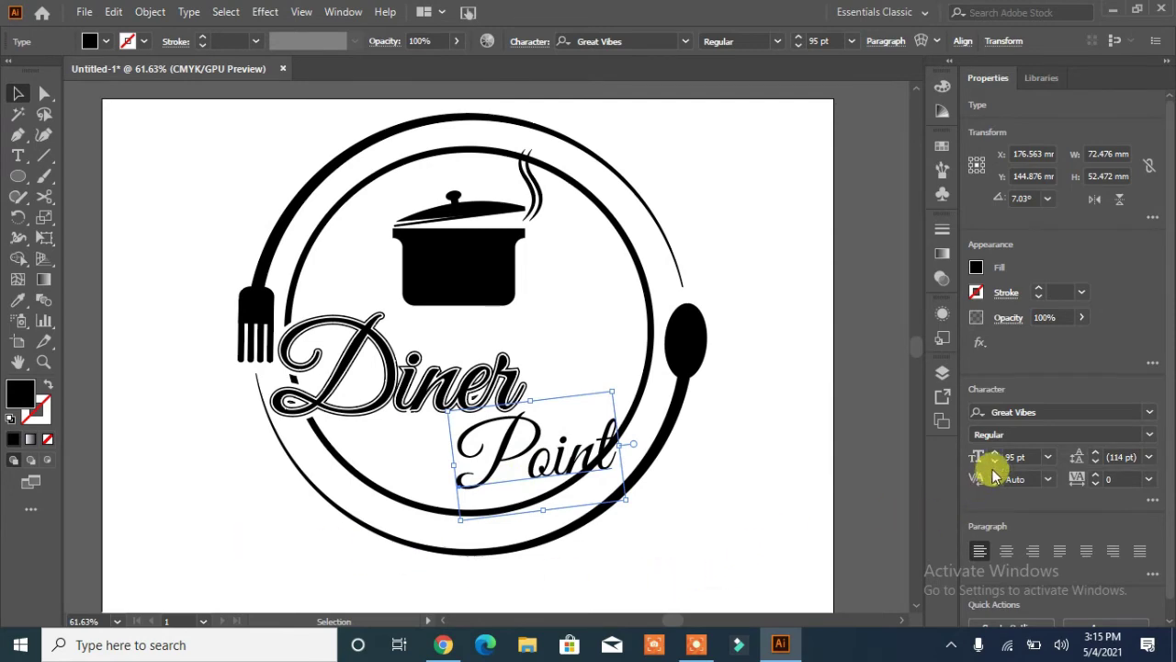
Step: Expand the object and fill of the rotated "Point" text into editable shapes
{"action": "left_click", "coordinate": [148, 12]}
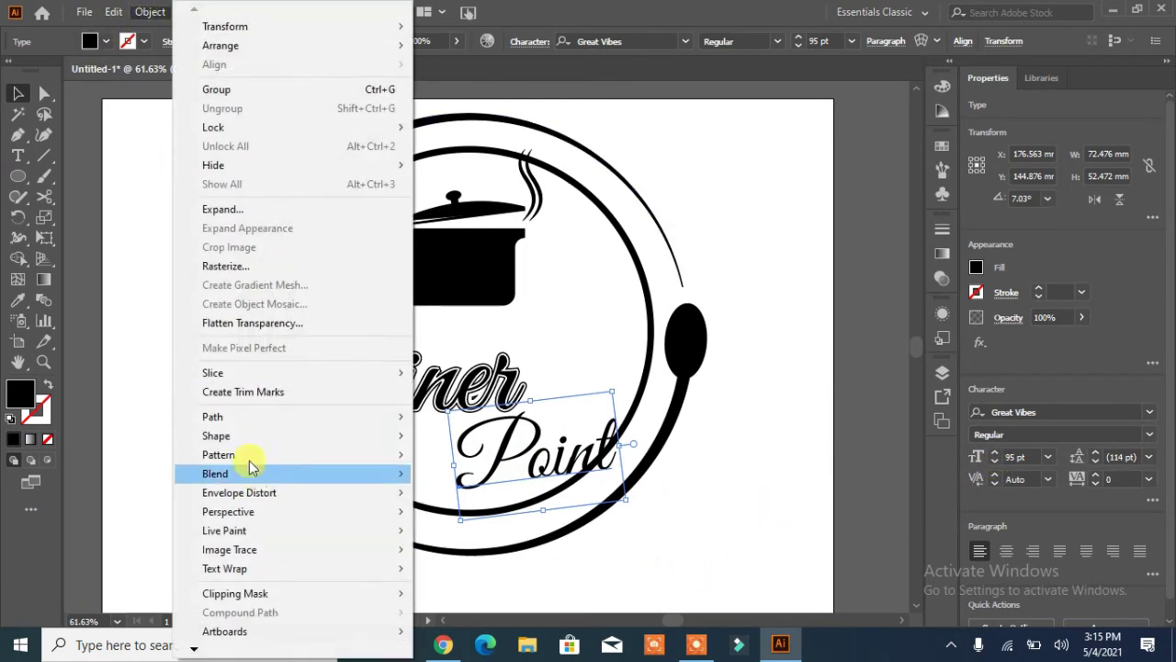
{"action": "left_click", "coordinate": [752, 478]}
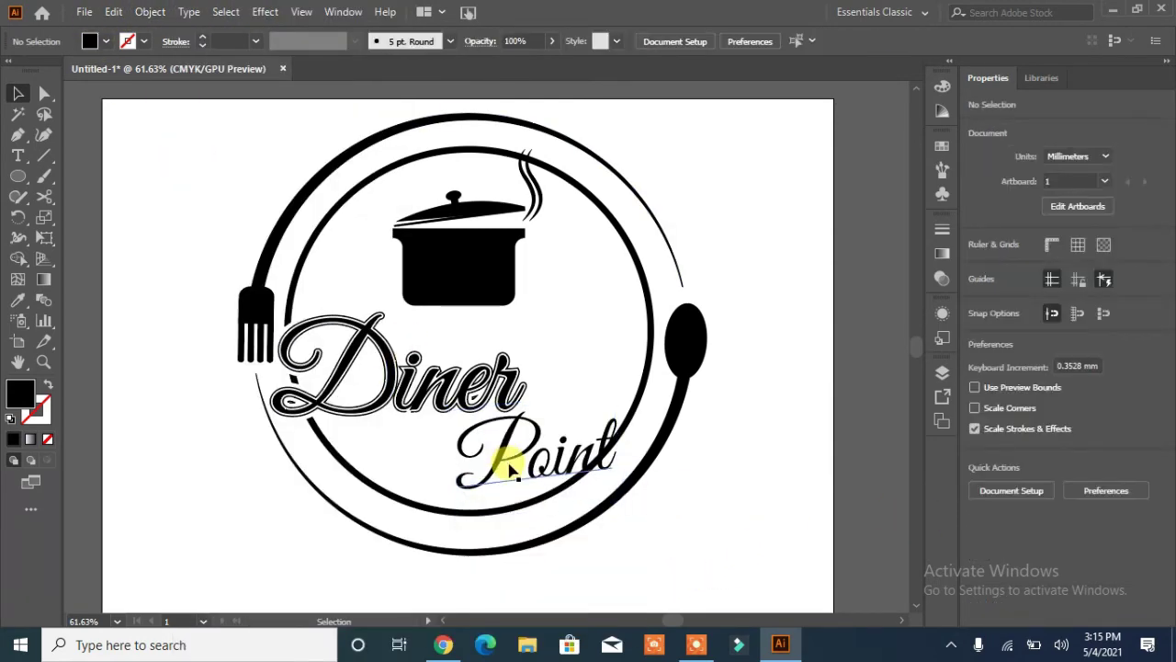
{"action": "left_click", "coordinate": [499, 468]}
{"action": "left_click", "coordinate": [101, 41]}
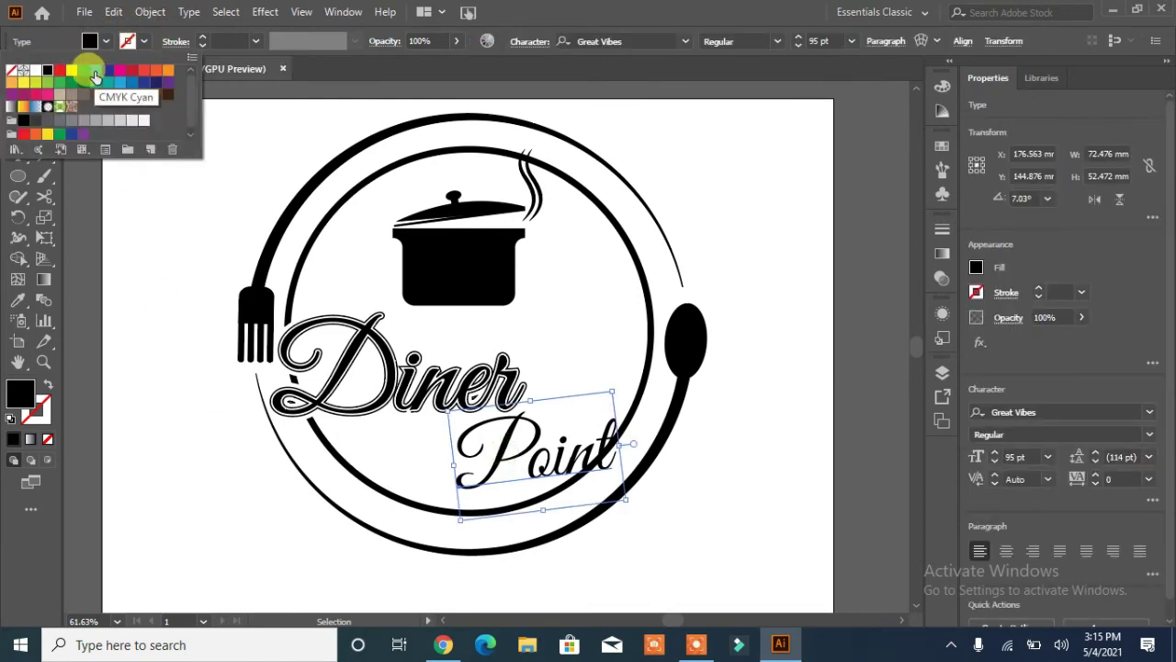
{"action": "left_click", "coordinate": [150, 12]}
{"action": "left_click", "coordinate": [255, 205]}
{"action": "left_click", "coordinate": [542, 419]}
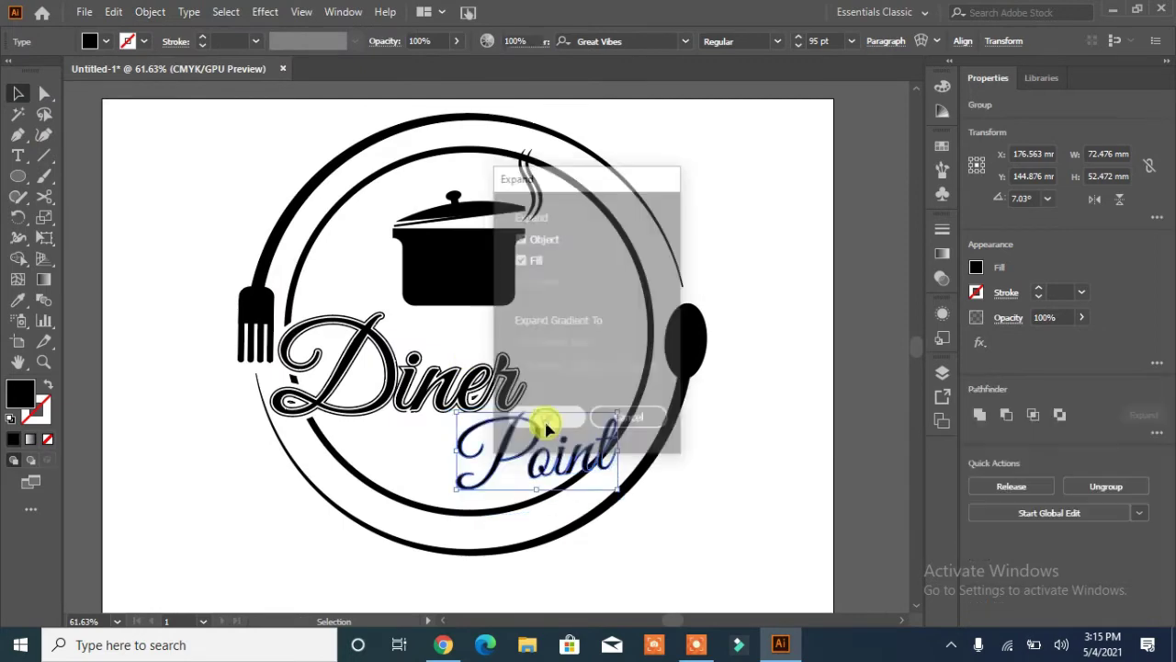
{"action": "left_click", "coordinate": [816, 524]}
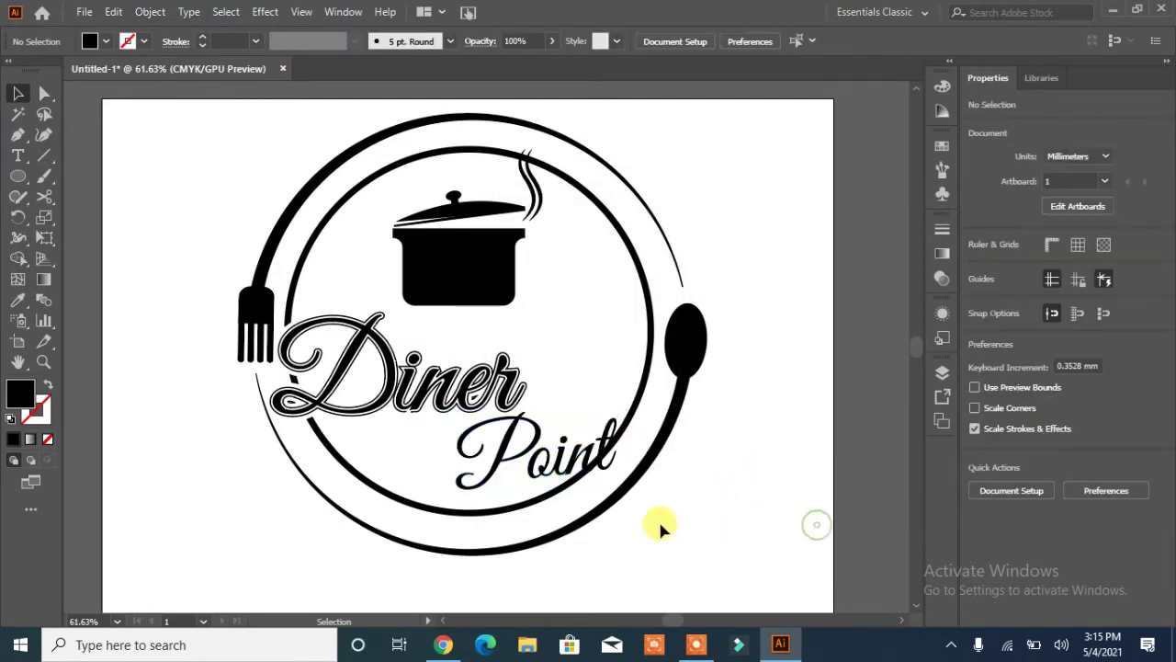
Step: Apply a 3 mm offset path with miter joins and a miter limit of 4 to the expanded "Point" lettering
{"action": "left_click", "coordinate": [536, 452]}
{"action": "left_click", "coordinate": [151, 12]}
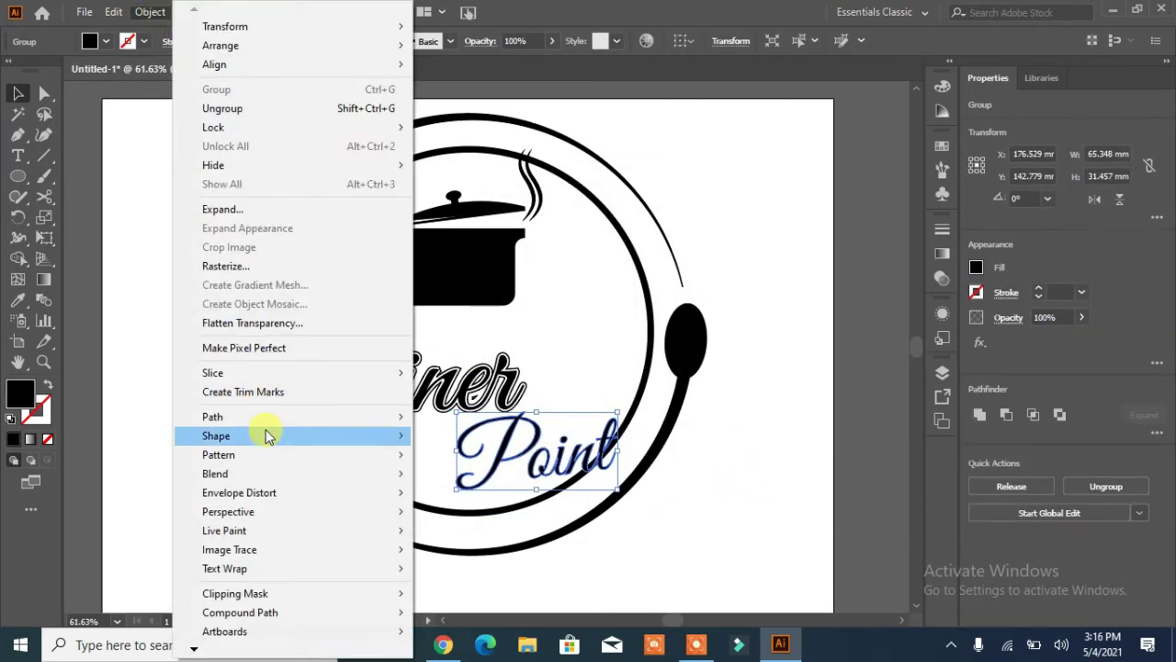
{"action": "mouse_move", "coordinate": [368, 419]}
{"action": "left_click", "coordinate": [506, 405]}
{"action": "left_click", "coordinate": [774, 340]}
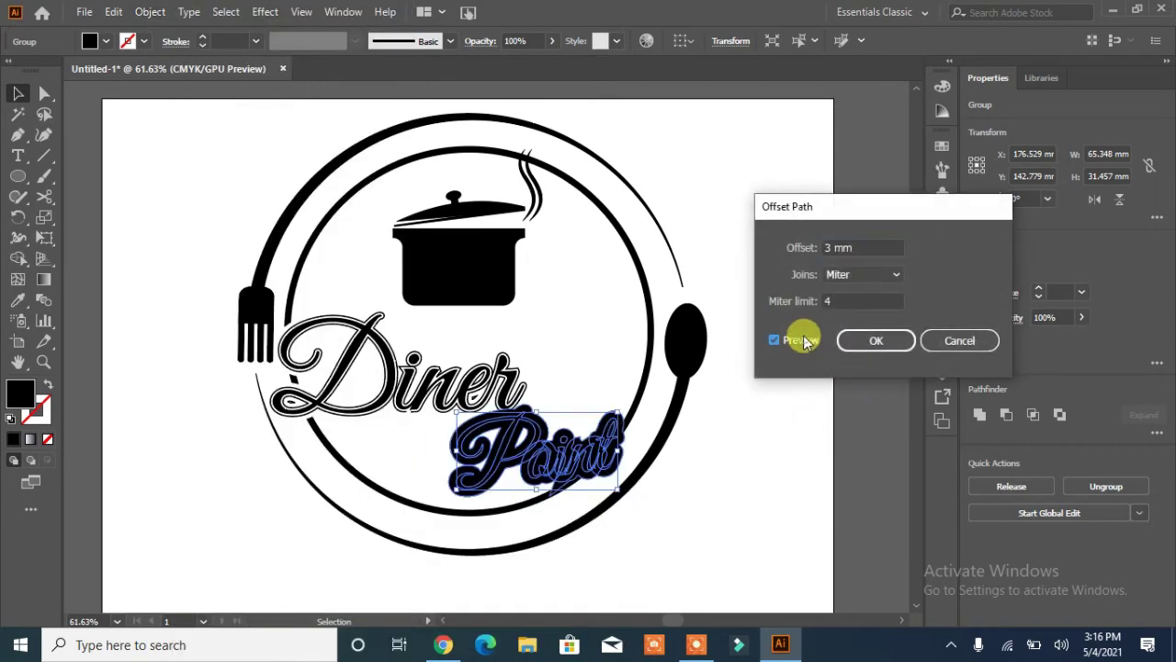
{"action": "left_click", "coordinate": [856, 341]}
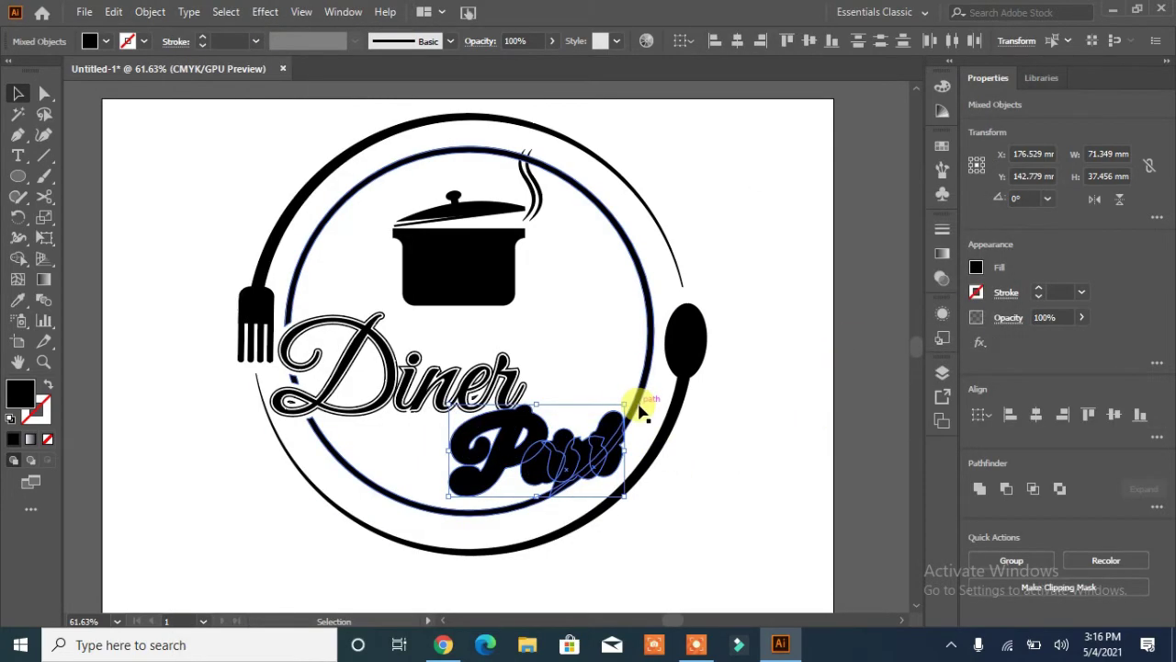
Step: Remove the 3 mm offset areas and the inner ring portion they overlap behind "Point" with the Shape Builder tool
{"action": "key", "text": "F7"}
{"action": "key", "text": "shift+m"}
{"action": "key", "text": "ctrl+z"}
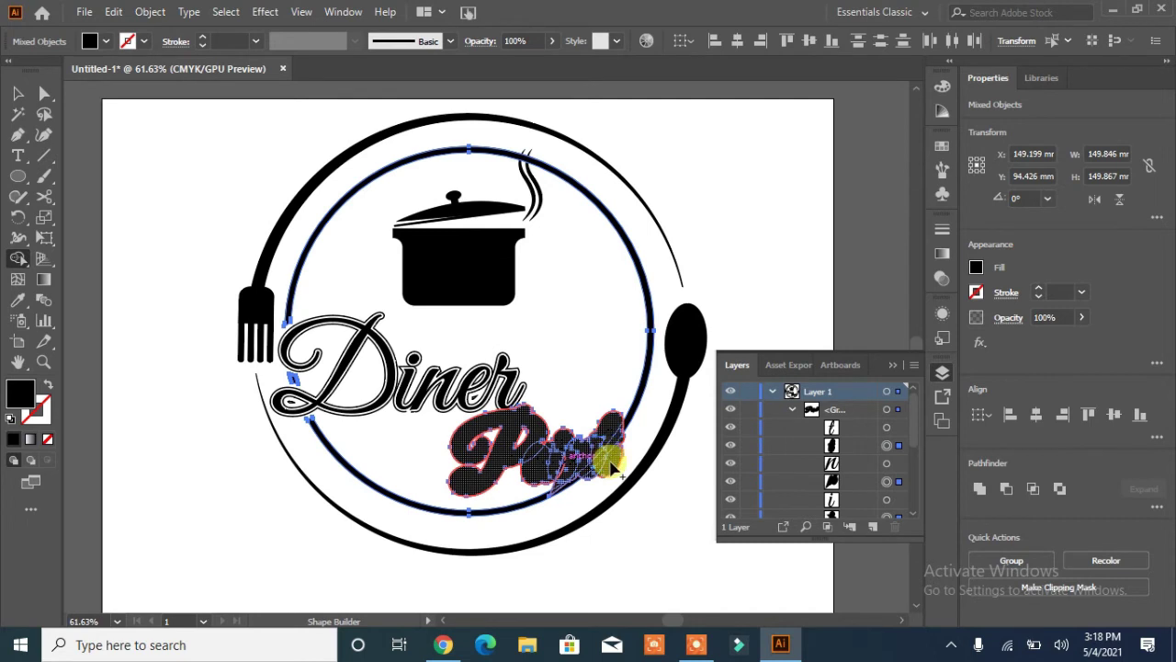
{"action": "left_click", "coordinate": [611, 469], "text": "alt"}
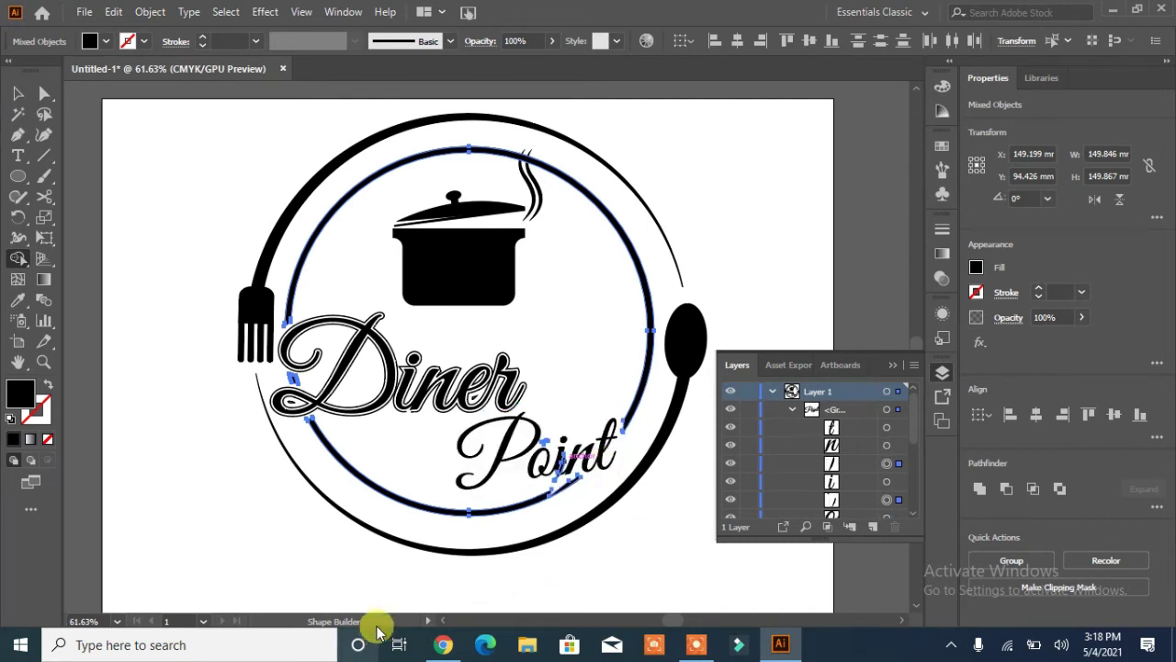
{"action": "left_click", "coordinate": [18, 92]}
{"action": "left_click", "coordinate": [132, 346]}
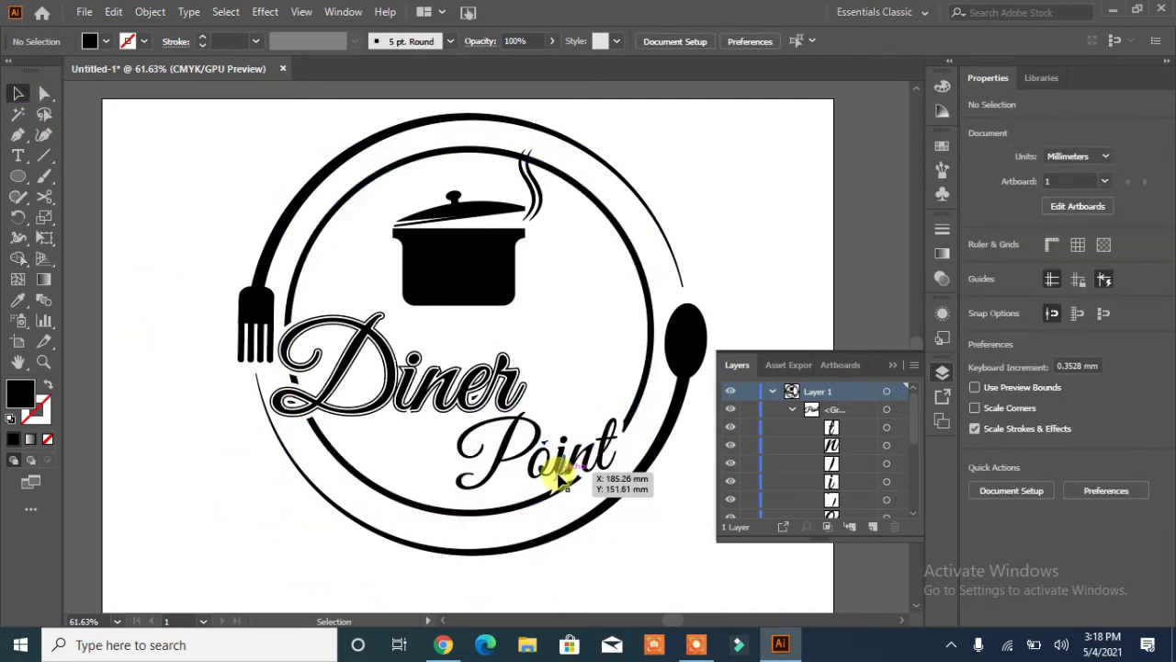
Step: Select and remove leftover offset fragments around the "i" of "Point" using Direct Selection
{"action": "left_click", "coordinate": [559, 471]}
{"action": "left_click", "coordinate": [43, 96]}
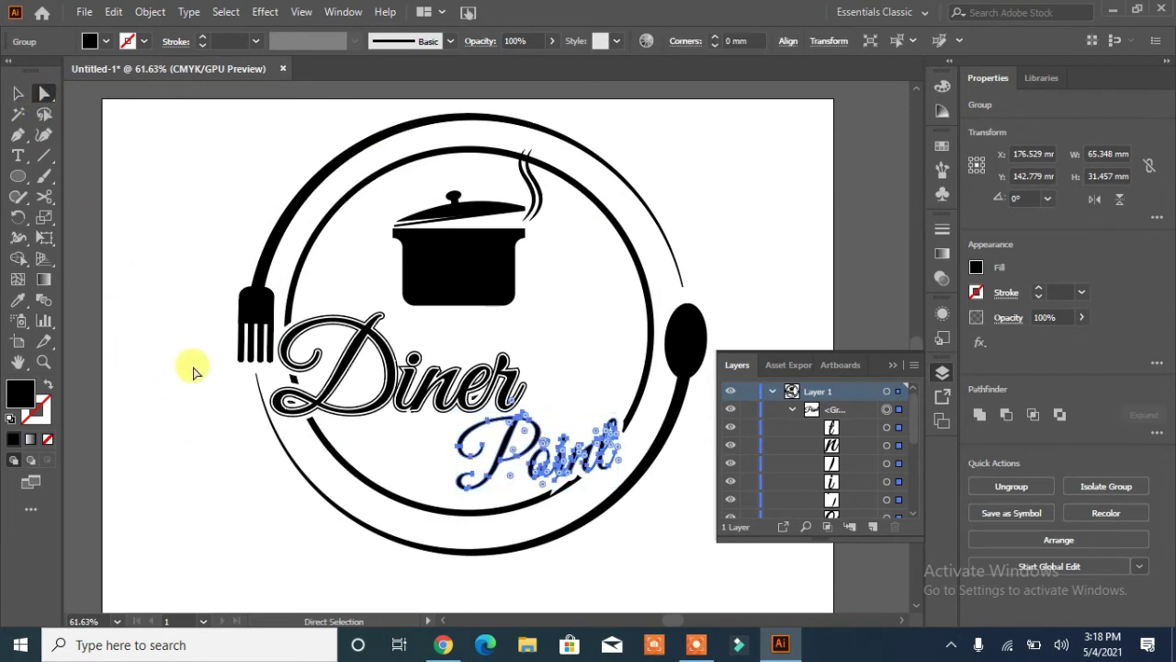
{"action": "left_click", "coordinate": [192, 368]}
{"action": "left_click", "coordinate": [559, 478]}
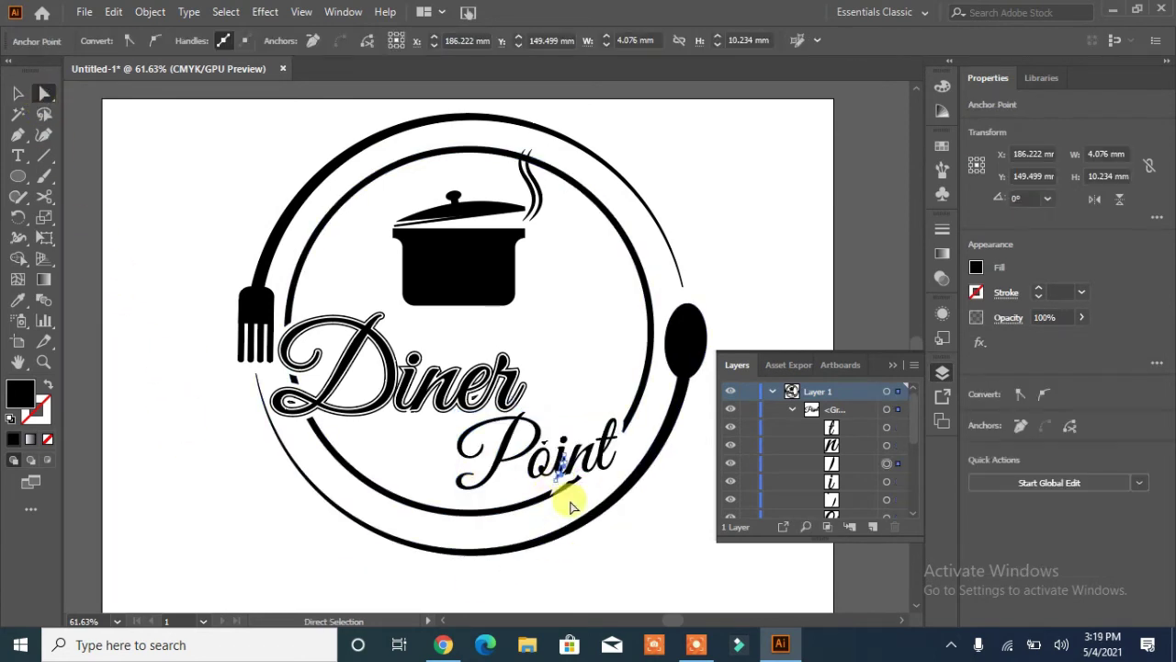
{"action": "left_click", "coordinate": [399, 544]}
{"action": "left_click", "coordinate": [555, 476]}
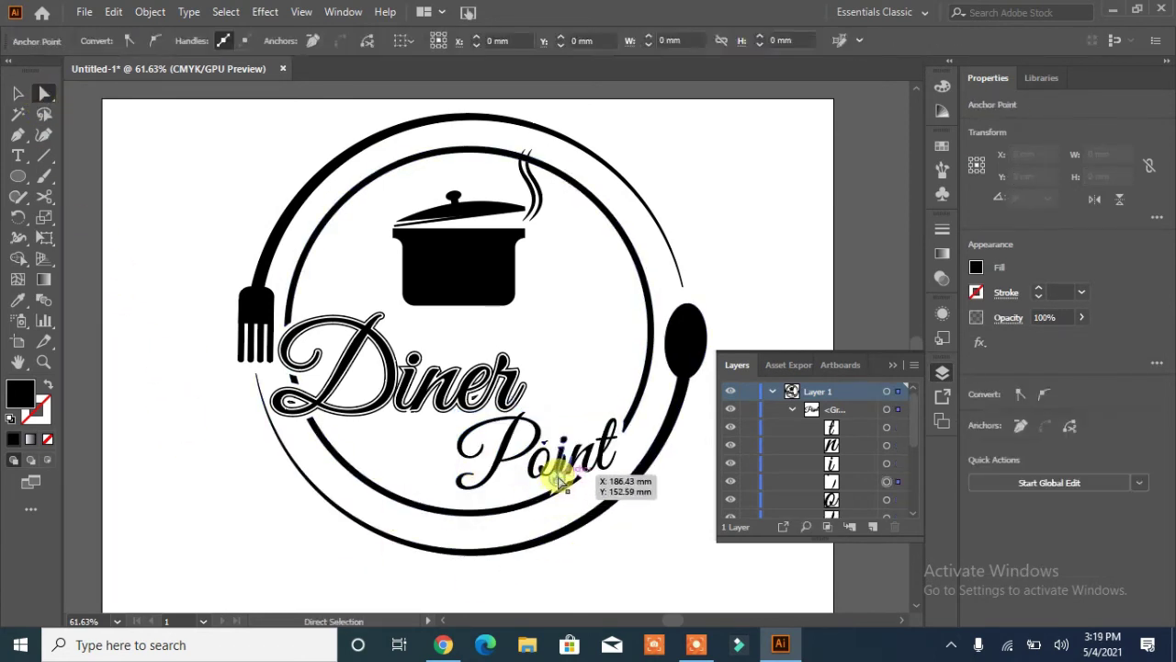
{"action": "left_click", "coordinate": [559, 485]}
{"action": "left_click", "coordinate": [631, 555]}
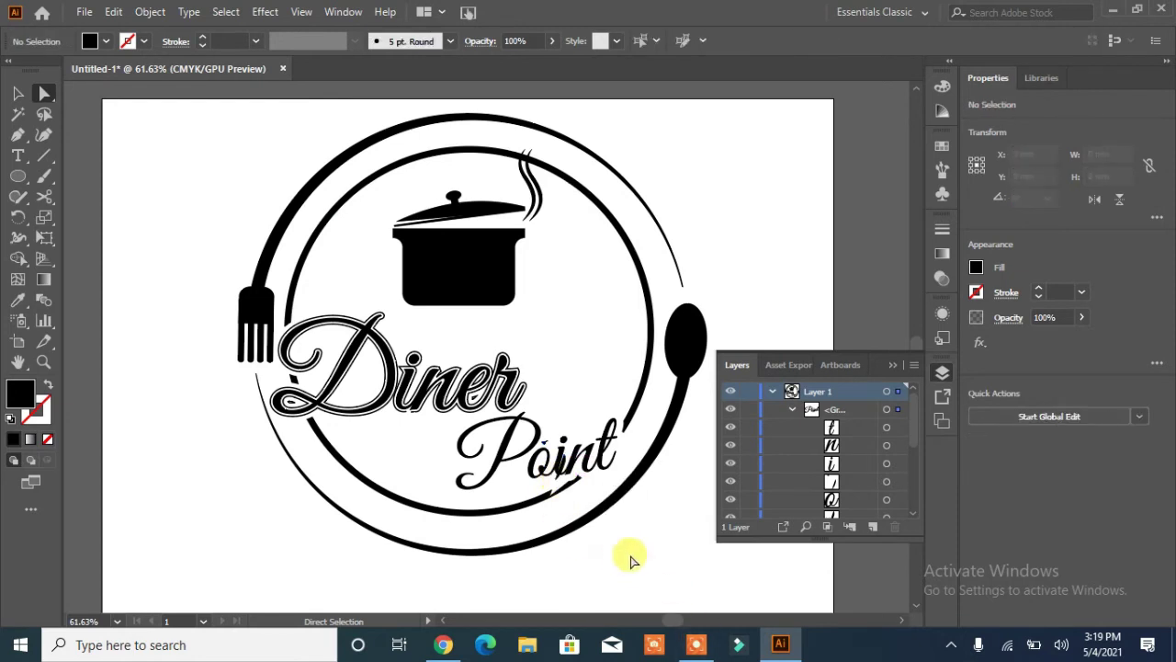
{"action": "left_click", "coordinate": [564, 471]}
{"action": "left_click_drag", "start_coordinate": [609, 543], "coordinate": [552, 464]}
{"action": "left_click", "coordinate": [517, 507]}
Step: Delete the remaining offset sliver beside the stem of the "i" in "Point"
{"action": "key", "text": "ctrl+plus"}
{"action": "key", "text": "ctrl+plus"}
{"action": "key", "text": "ctrl+plus"}
{"action": "key", "text": "ctrl+plus"}
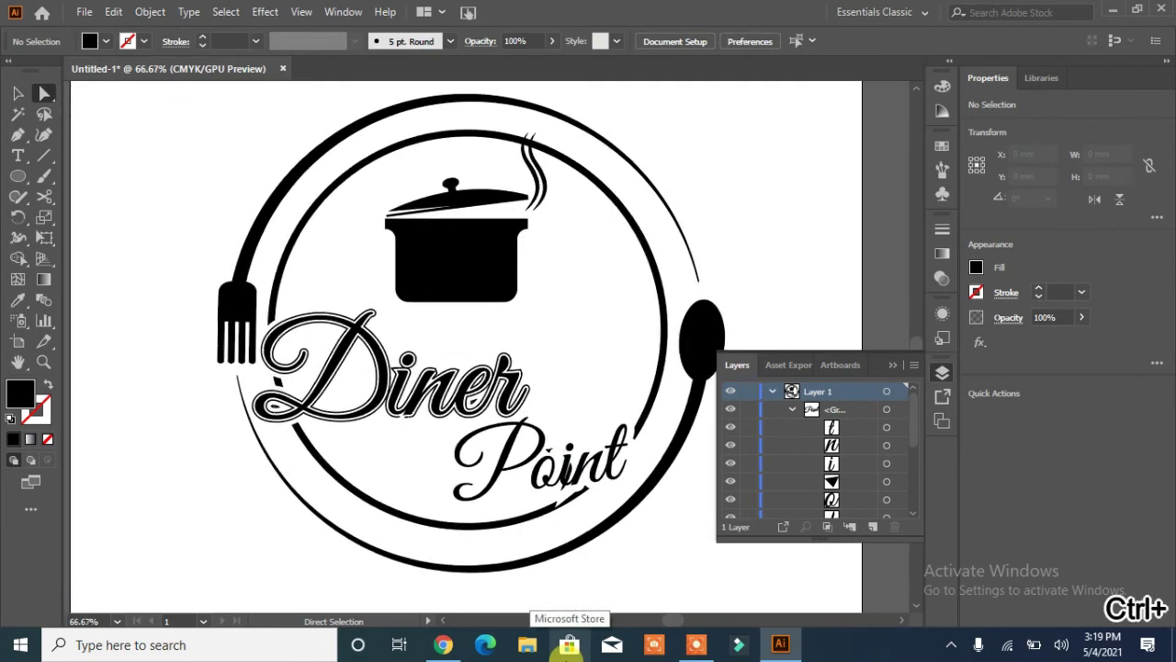
{"action": "left_click_drag", "start_coordinate": [494, 359], "coordinate": [394, 118]}
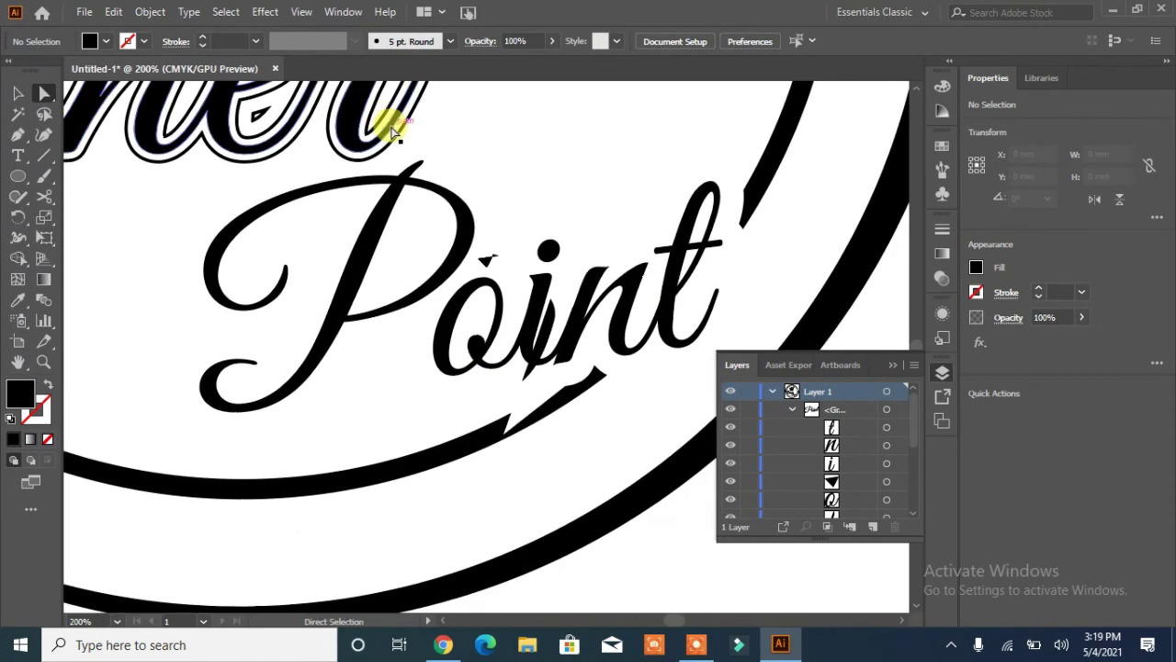
{"action": "left_click", "coordinate": [556, 321]}
{"action": "key", "text": "Delete"}
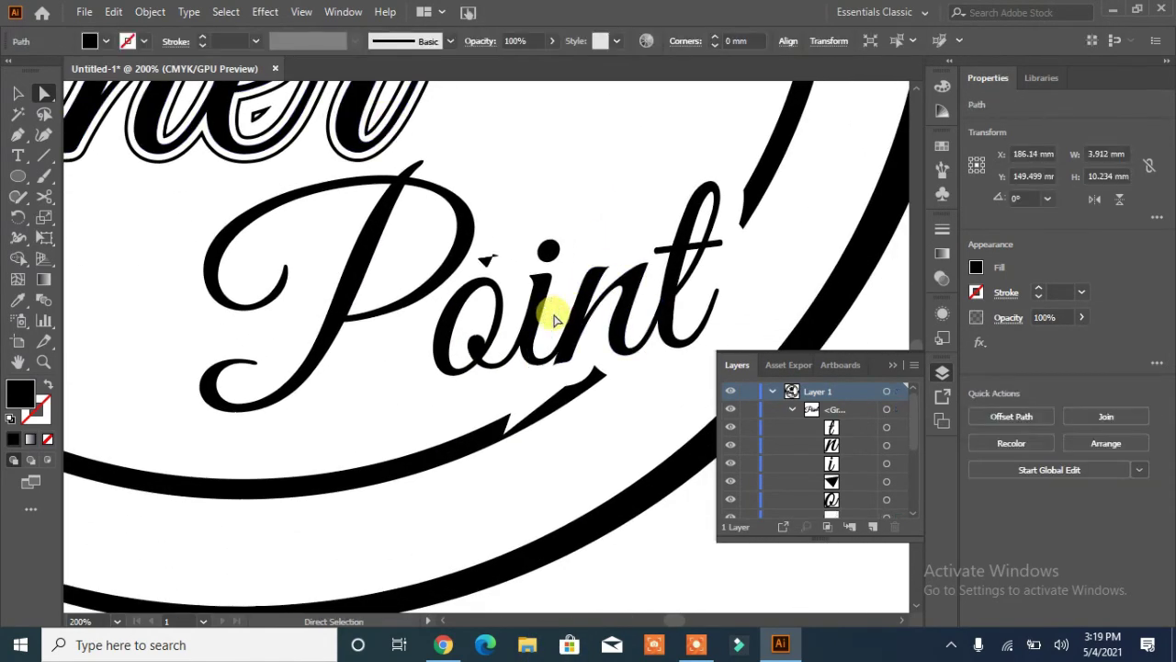
{"action": "key", "text": "Delete"}
Step: Delete the jagged anchor points at the inner ring's cut end below "Point" so that it tapers to a point
{"action": "left_click", "coordinate": [599, 372]}
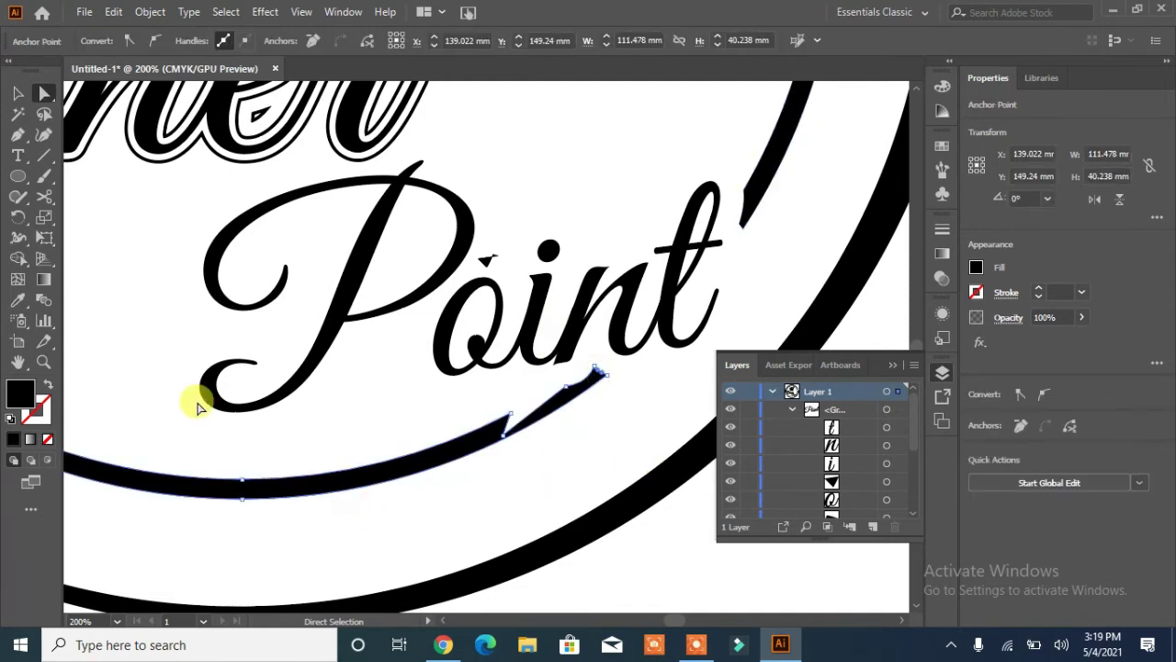
{"action": "left_click_drag", "start_coordinate": [23, 138], "coordinate": [102, 176]}
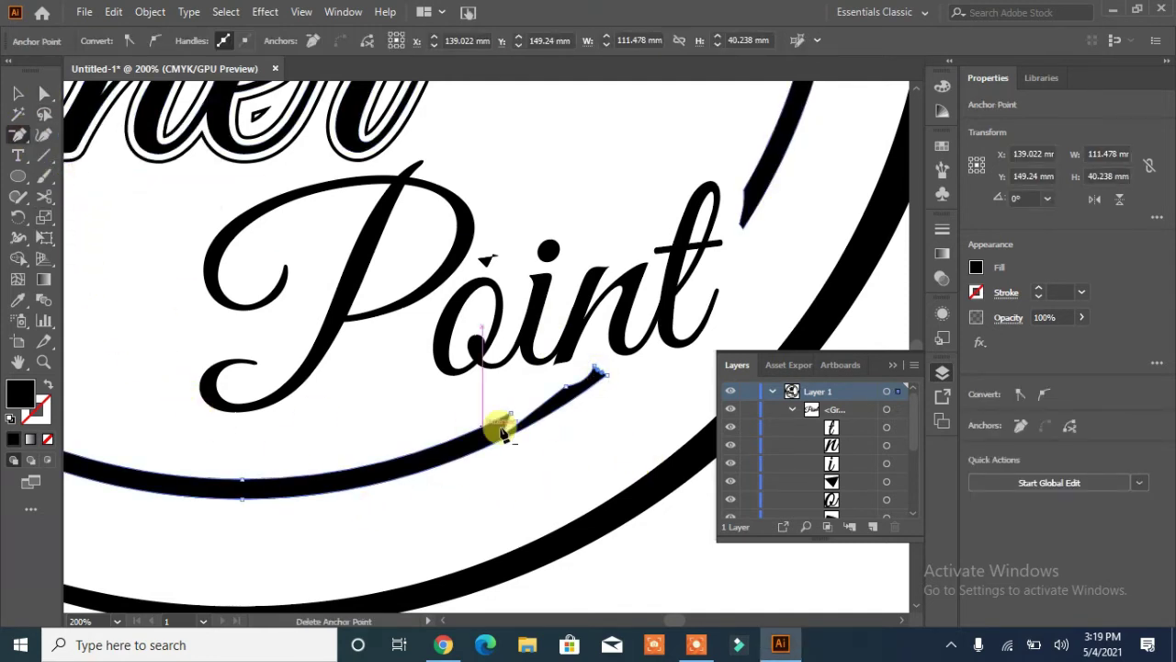
{"action": "left_click", "coordinate": [501, 419]}
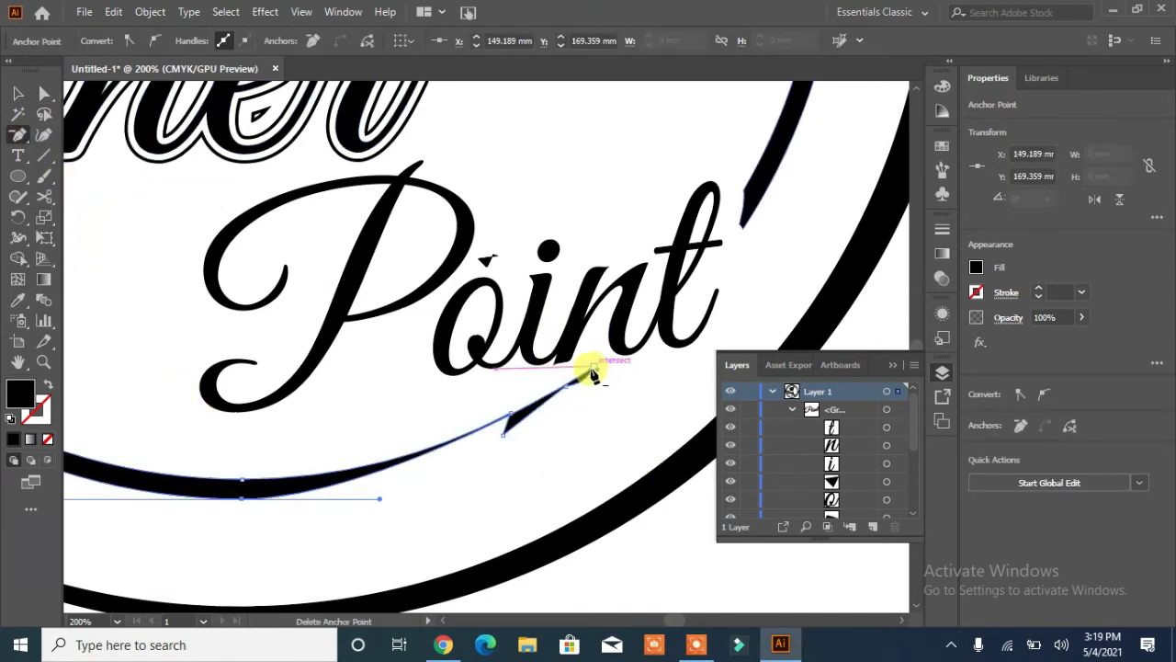
{"action": "key", "text": "ctrl+z"}
{"action": "key", "text": "ctrl+z"}
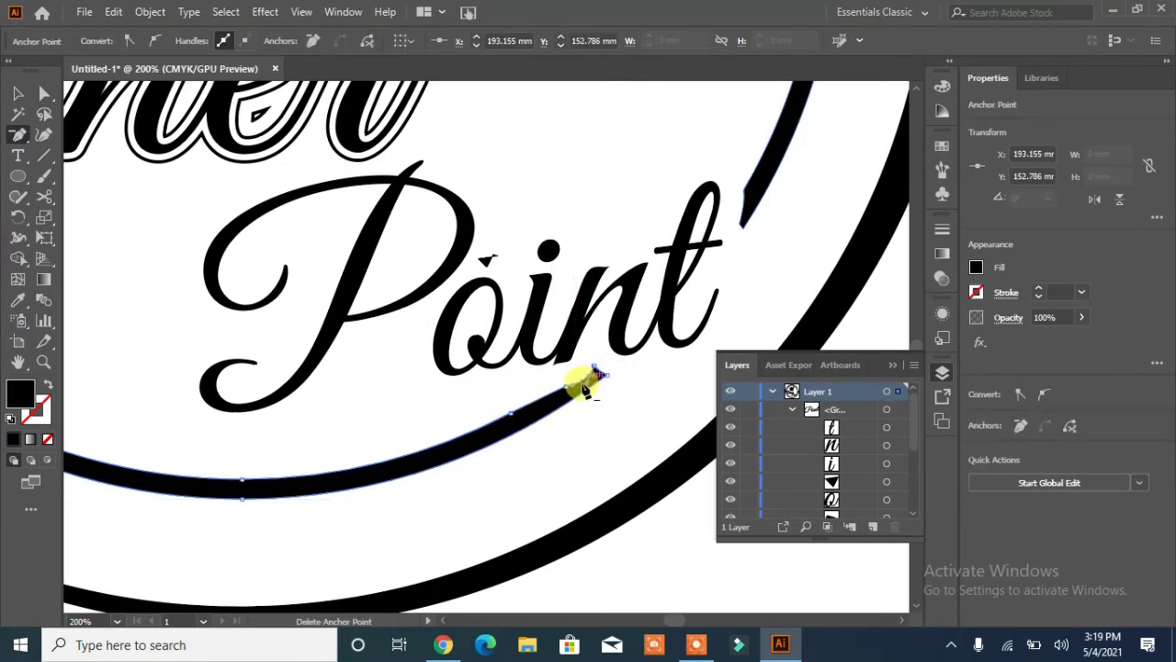
{"action": "left_click", "coordinate": [567, 390]}
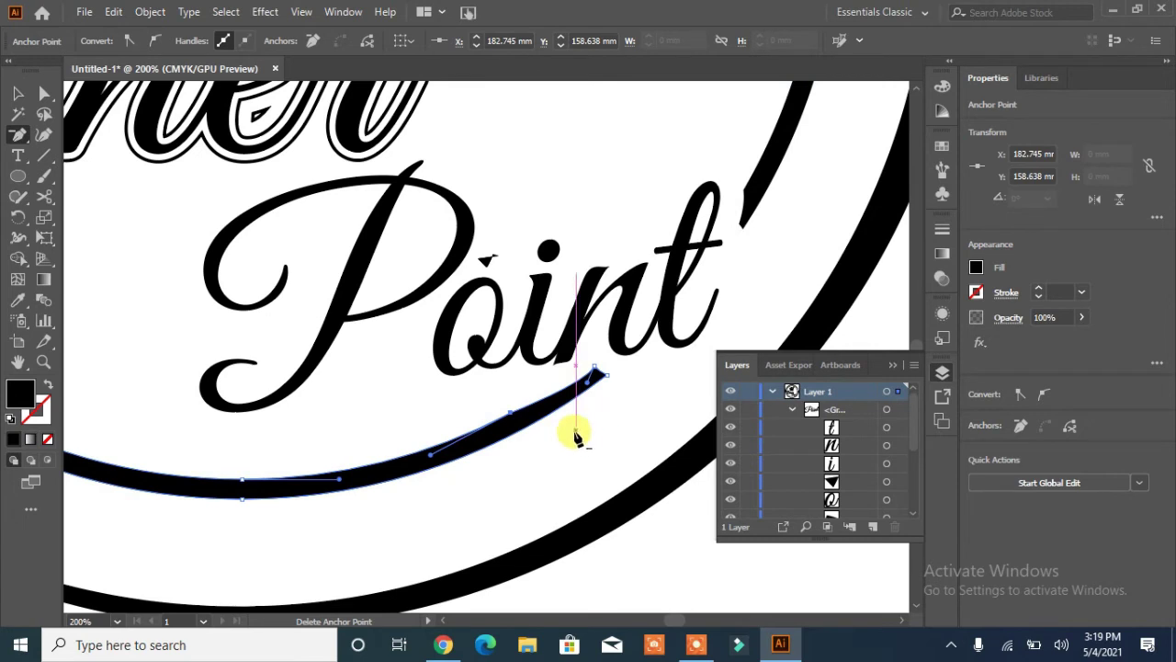
{"action": "left_click", "coordinate": [596, 372]}
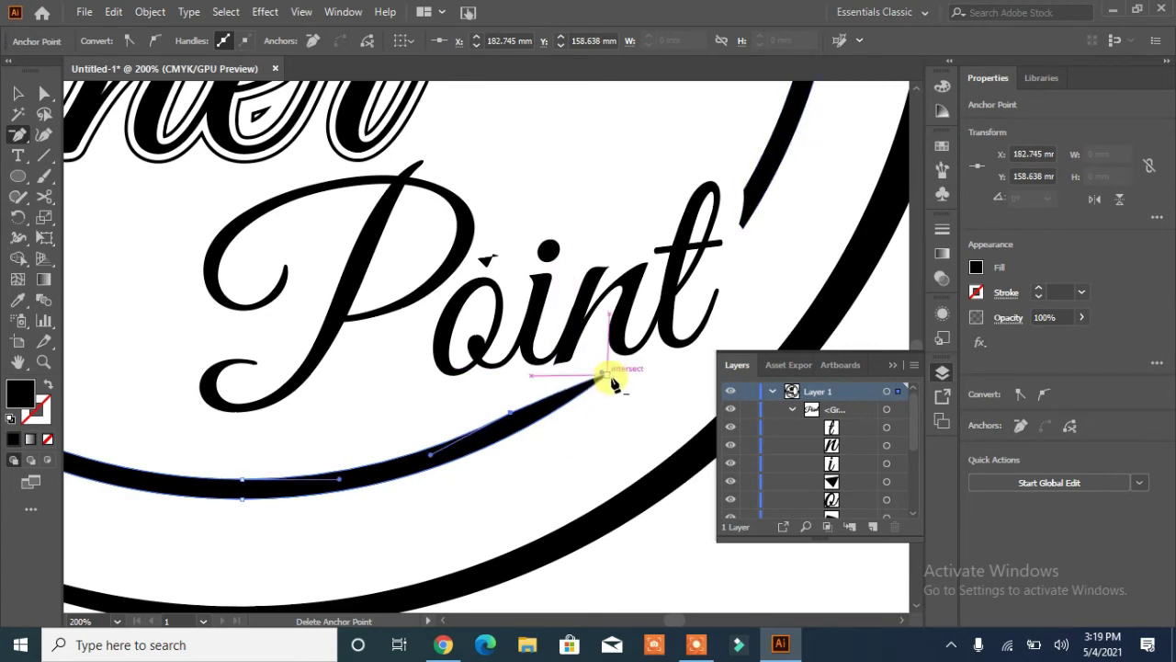
{"action": "left_click", "coordinate": [604, 375]}
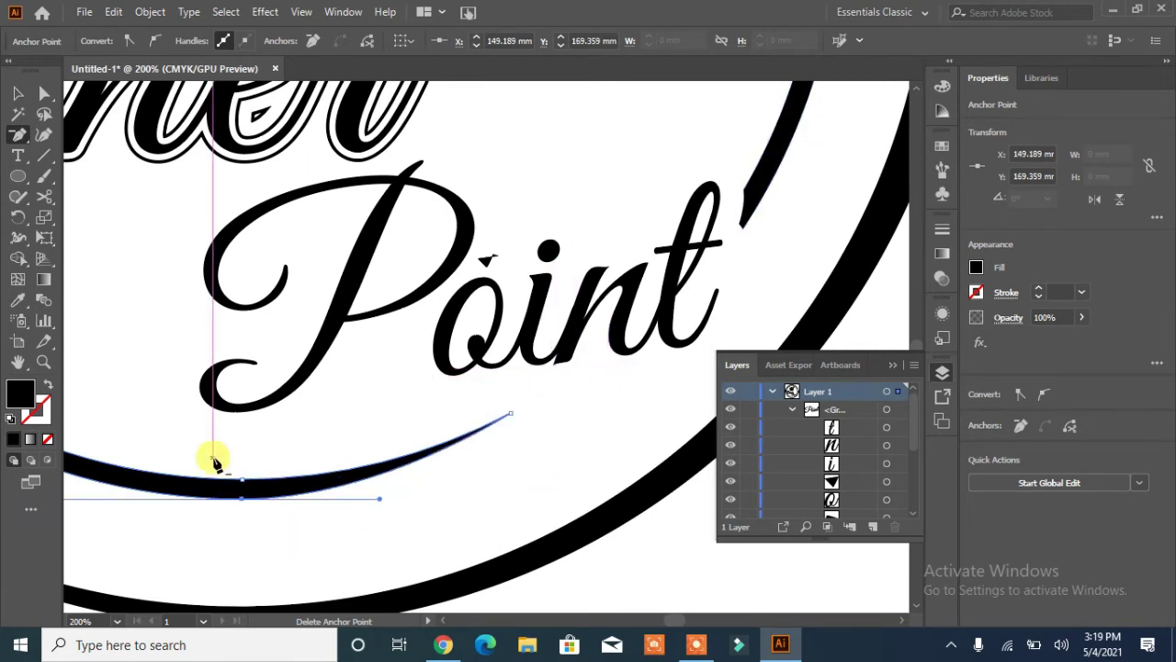
{"action": "left_click", "coordinate": [22, 97]}
{"action": "left_click", "coordinate": [110, 309]}
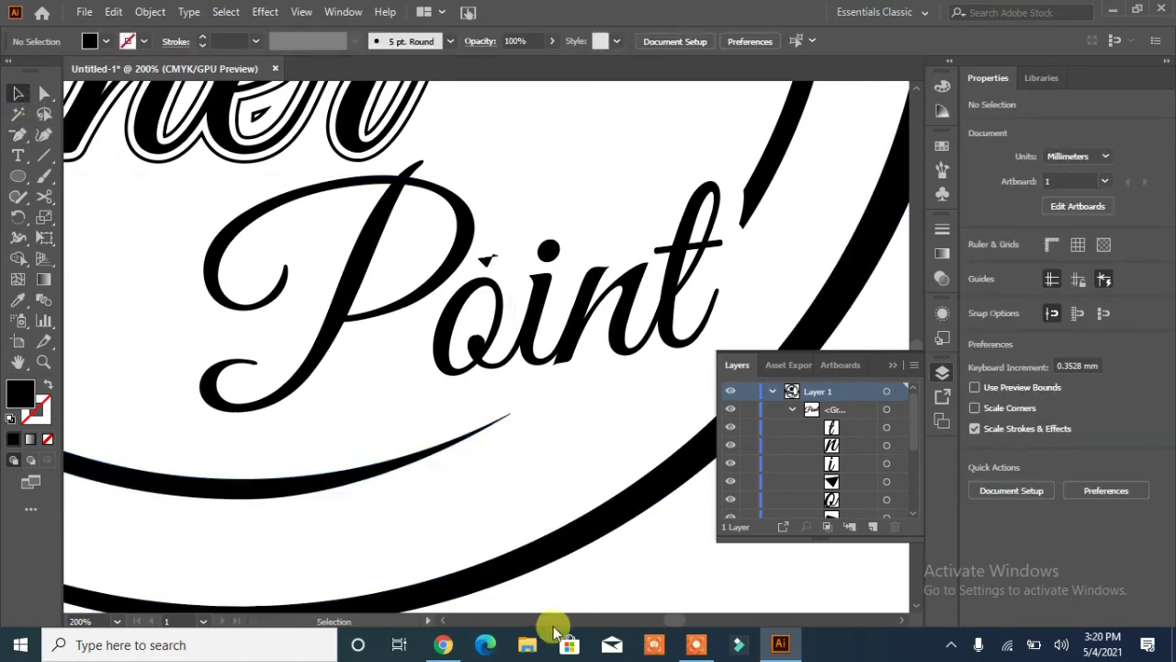
{"action": "key", "text": "ctrl+0"}
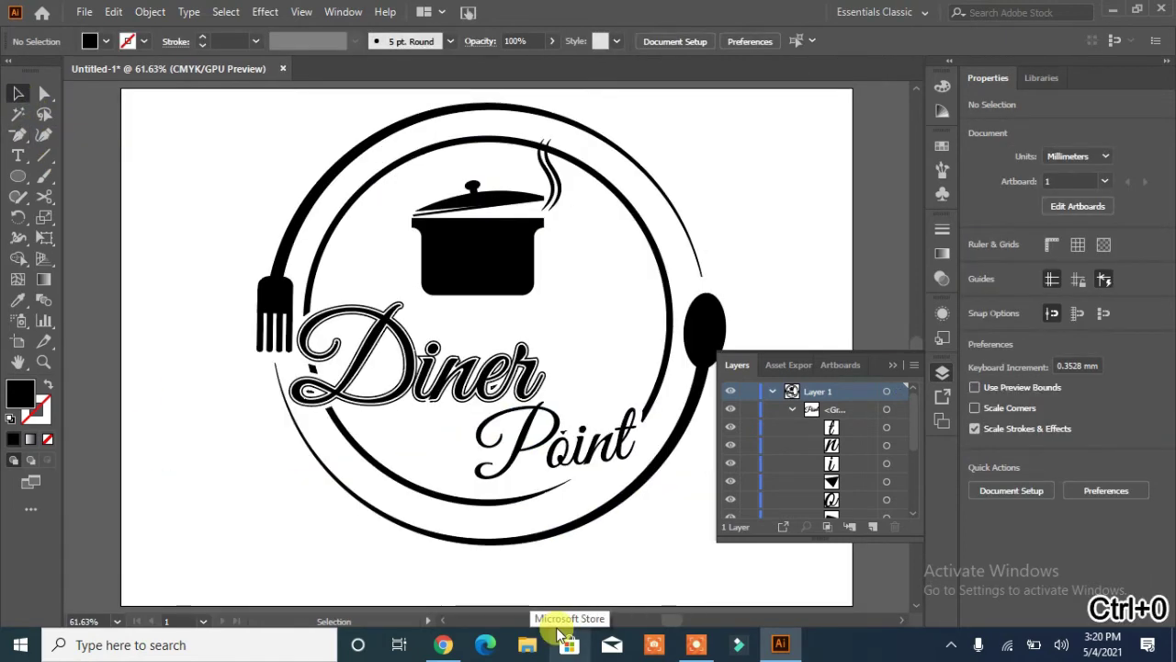
Step: Nudge the "Point" lettering group about 1.4 mm left and 1.8 mm down, to X 175.118 mm, Y 144.543 mm
{"action": "left_click", "coordinate": [519, 456]}
{"action": "left_click_drag", "start_coordinate": [519, 457], "coordinate": [518, 457]}
{"action": "key", "text": "Left"}
{"action": "key", "text": "Left"}
{"action": "key", "text": "Left"}
{"action": "key", "text": "Left"}
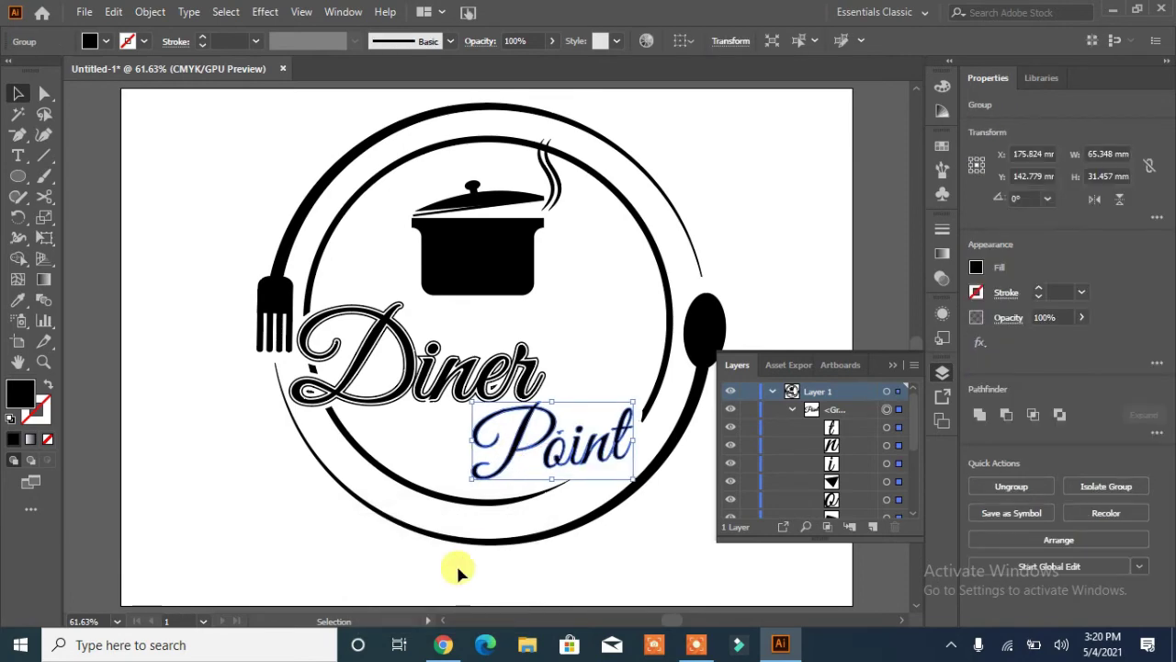
{"action": "key", "text": "Down"}
{"action": "key", "text": "Down"}
{"action": "key", "text": "Down"}
{"action": "key", "text": "Down"}
{"action": "key", "text": "Down"}
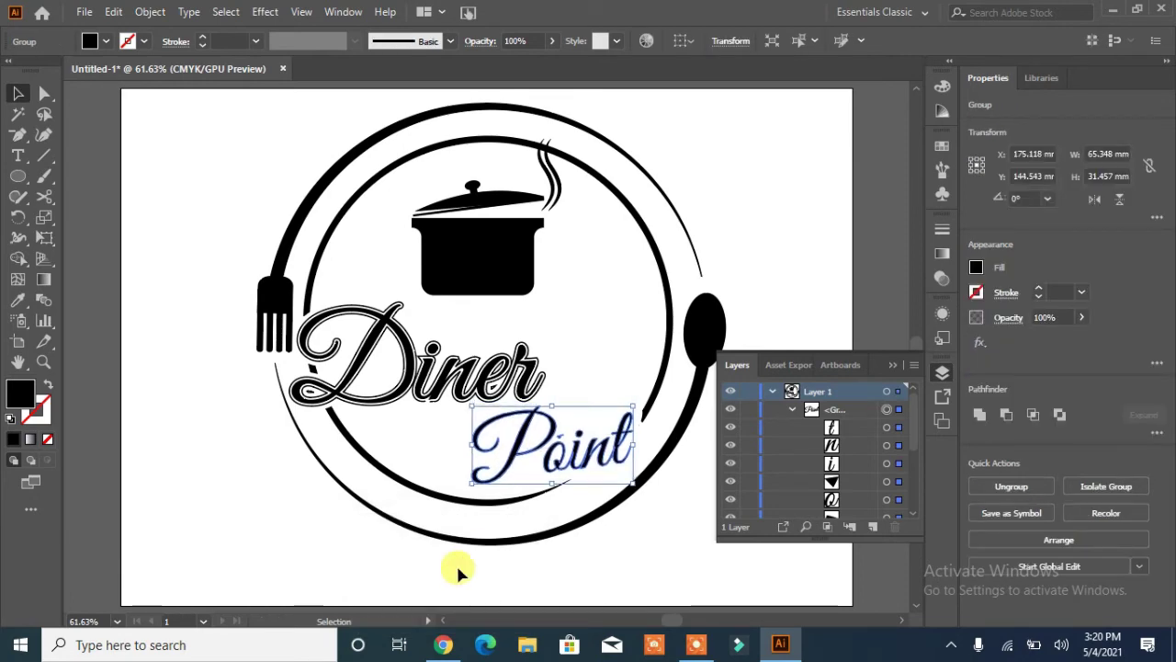
Step: Offset the paths of the "Point" lettering by 1 mm with miter joins
{"action": "left_click", "coordinate": [149, 11]}
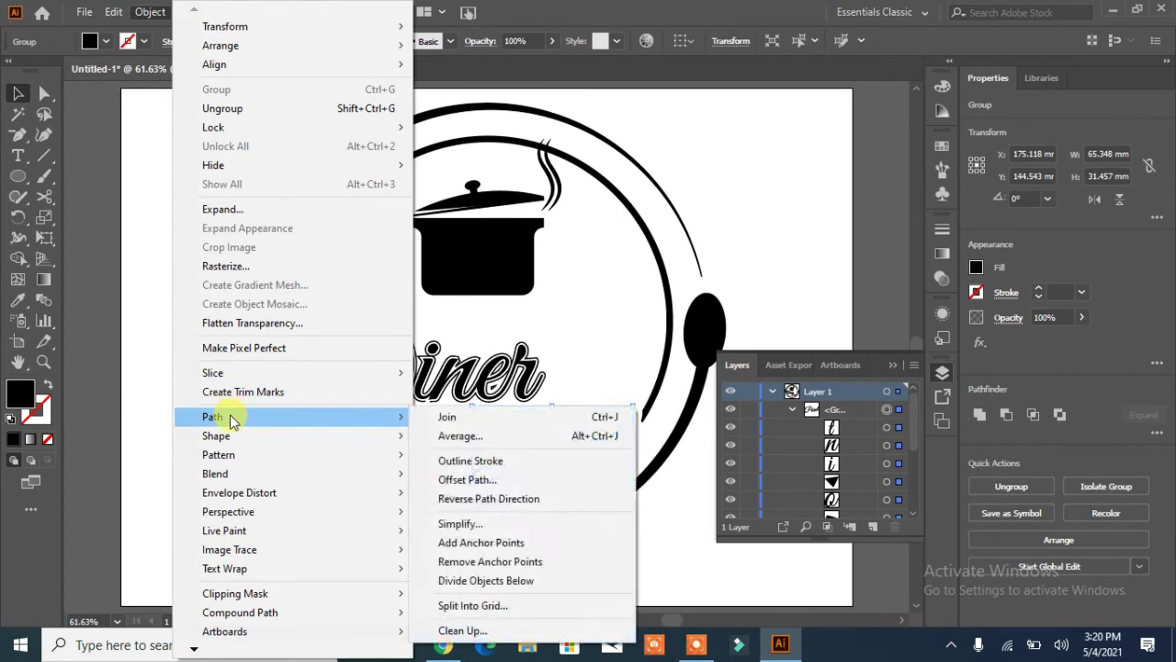
{"action": "left_click", "coordinate": [460, 479]}
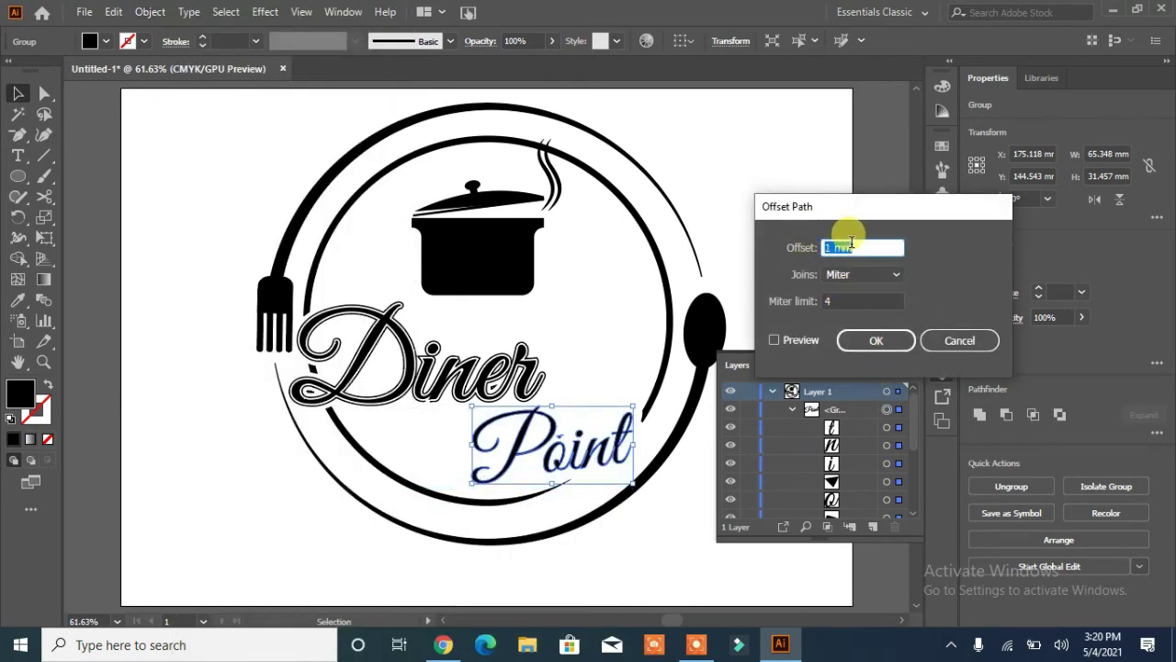
{"action": "left_click", "coordinate": [813, 339]}
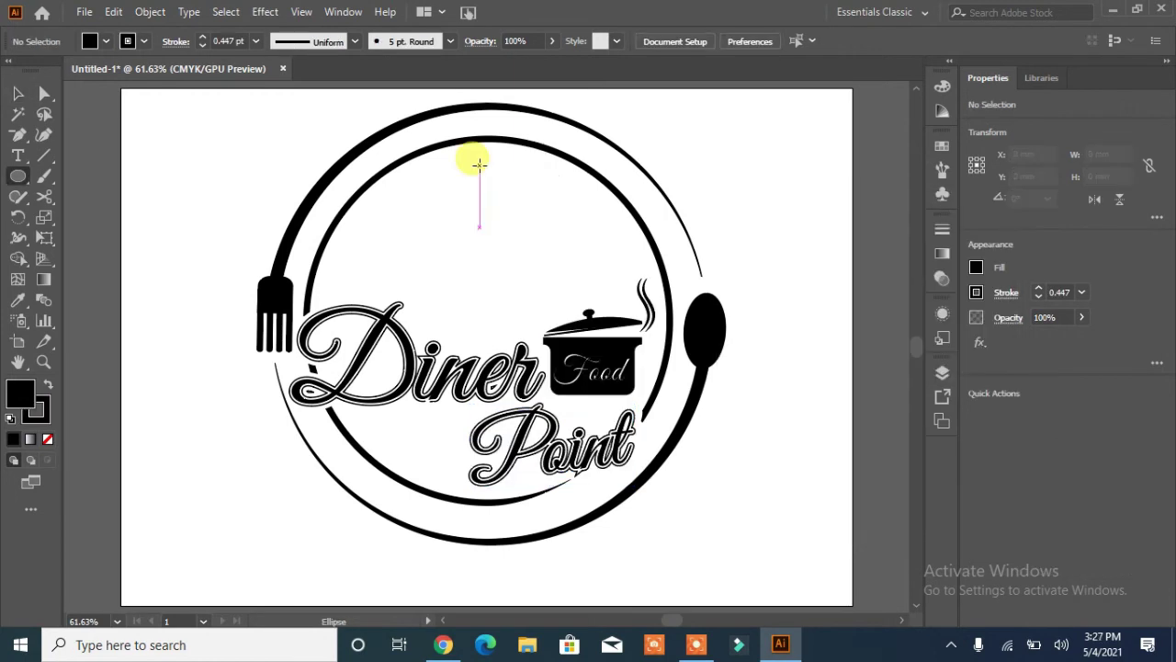
Step: Build a chef hat inside the upper ring from three overlapping circles about 21 mm across and a rounded rectangle about 35 mm wide reaching into them
{"action": "left_click_drag", "start_coordinate": [479, 165], "coordinate": [530, 215]}
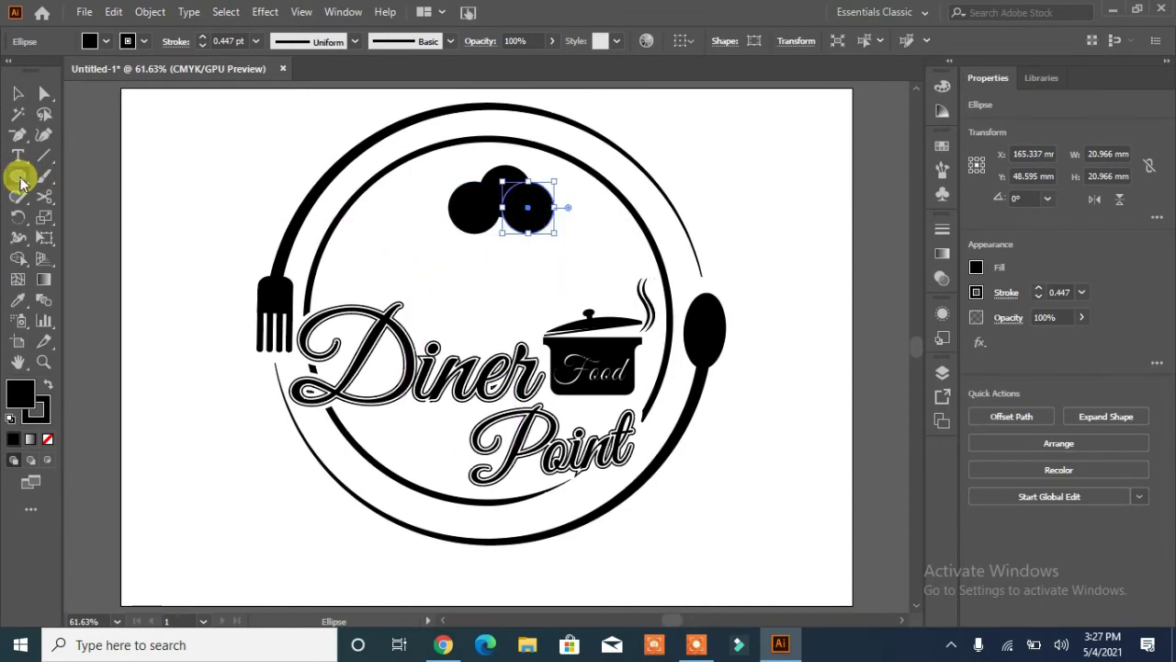
{"action": "left_click_drag", "start_coordinate": [21, 181], "coordinate": [74, 195]}
{"action": "left_click_drag", "start_coordinate": [457, 223], "coordinate": [546, 250]}
{"action": "left_click", "coordinate": [18, 96]}
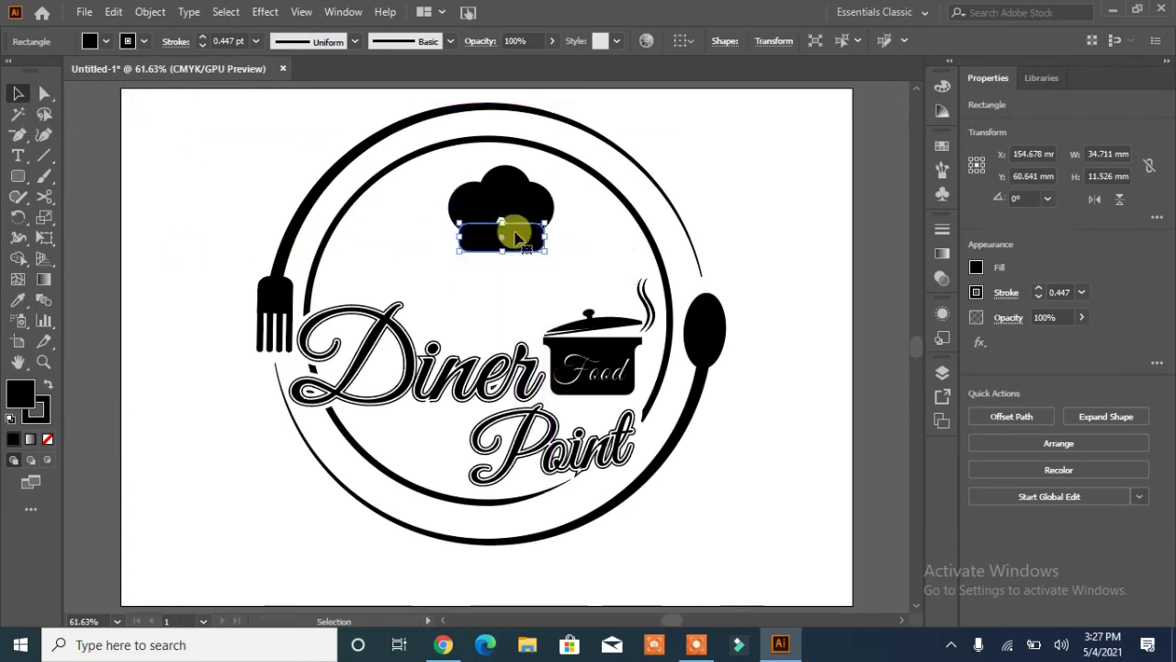
{"action": "mouse_move", "coordinate": [504, 221]}
{"action": "left_mouse_down"}
{"action": "mouse_move", "coordinate": [490, 200]}
{"action": "mouse_move", "coordinate": [497, 207]}
{"action": "left_mouse_up"}
{"action": "left_click", "coordinate": [152, 199]}
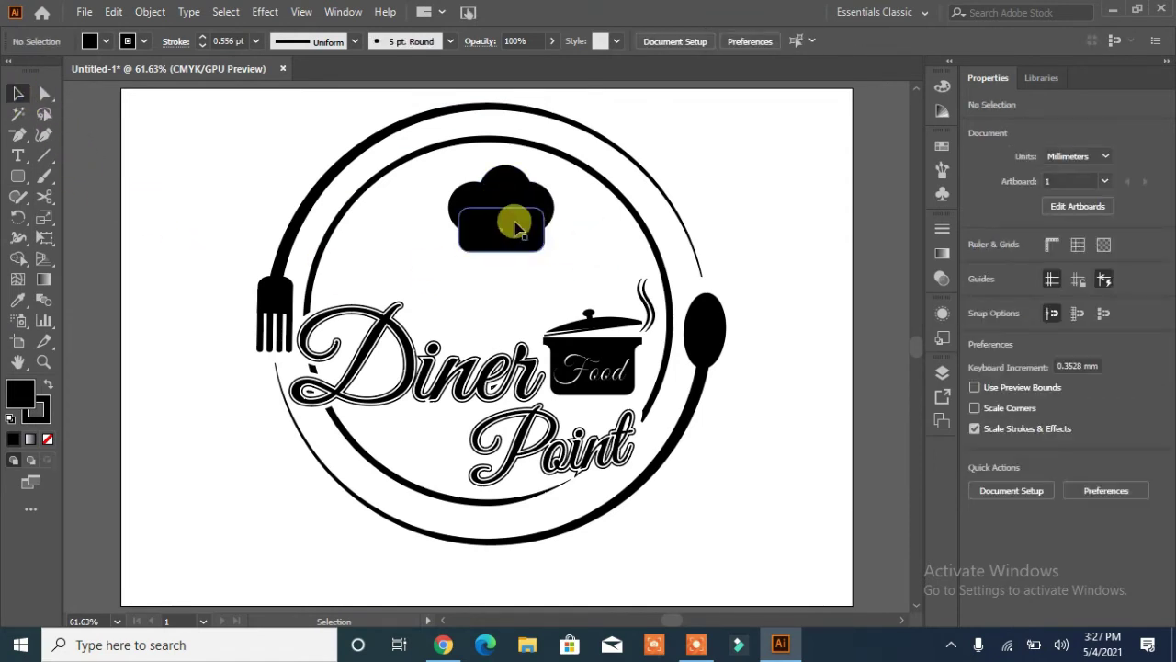
Step: Unite the hat's circles and rounded rectangle into a single shape
{"action": "left_click_drag", "start_coordinate": [402, 242], "coordinate": [404, 242]}
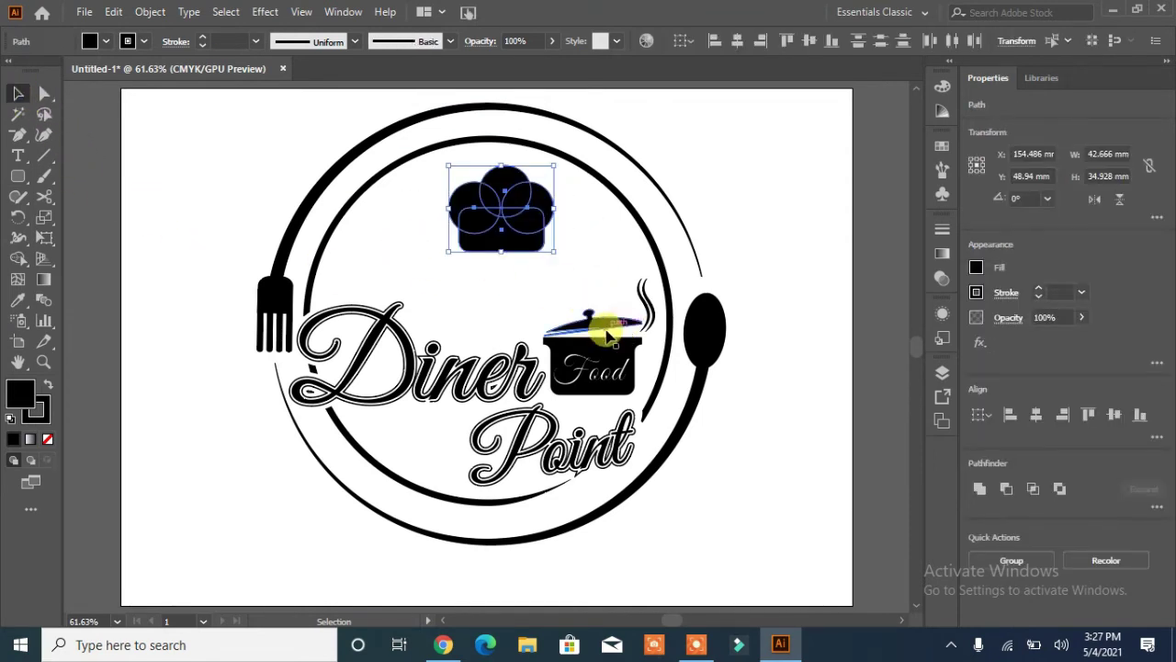
{"action": "left_click", "coordinate": [978, 488]}
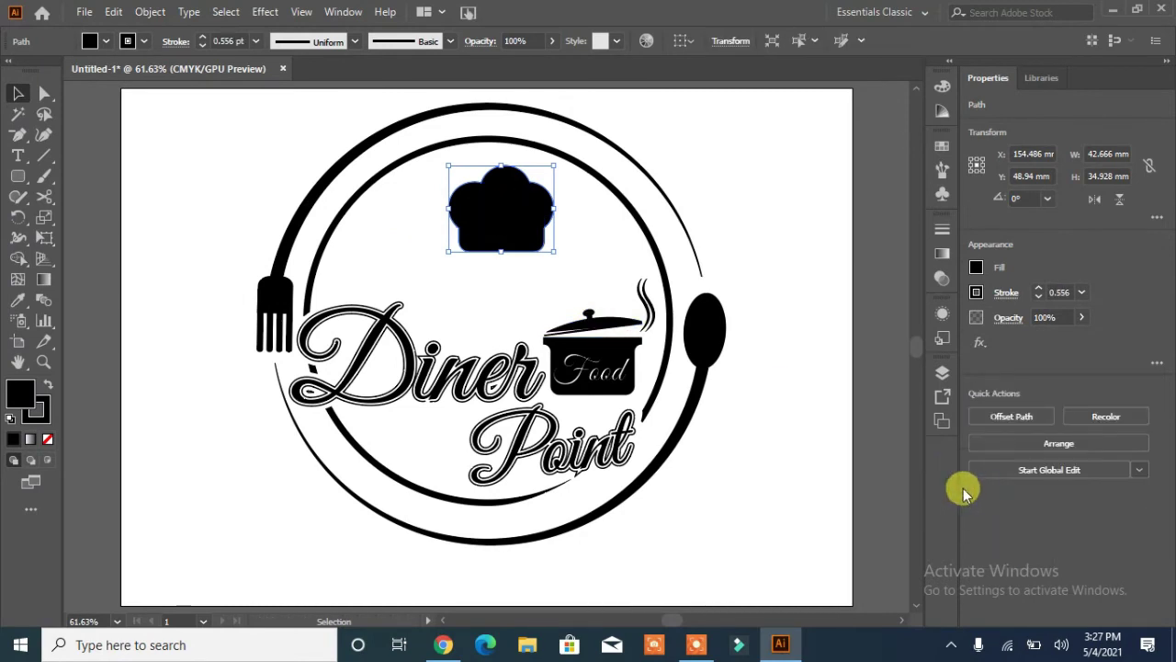
{"action": "left_click", "coordinate": [186, 217]}
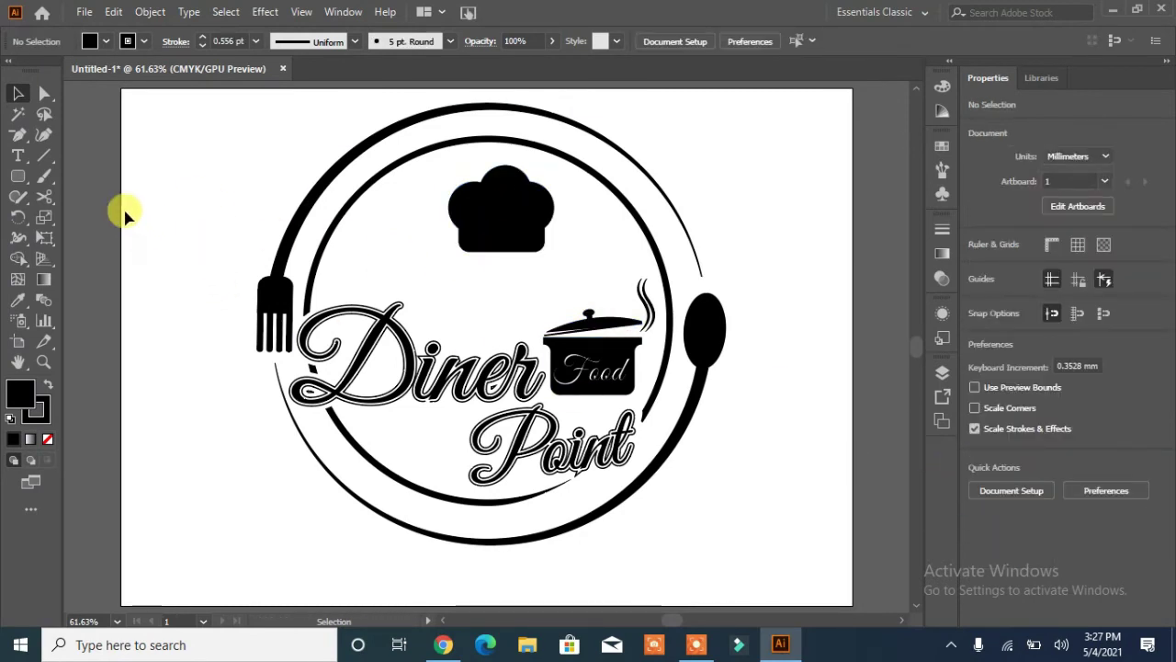
Step: Draw a thin rectangle about 46 by 2 mm, place it across the hat's lower band, and fill it white
{"action": "left_click_drag", "start_coordinate": [18, 175], "coordinate": [59, 175]}
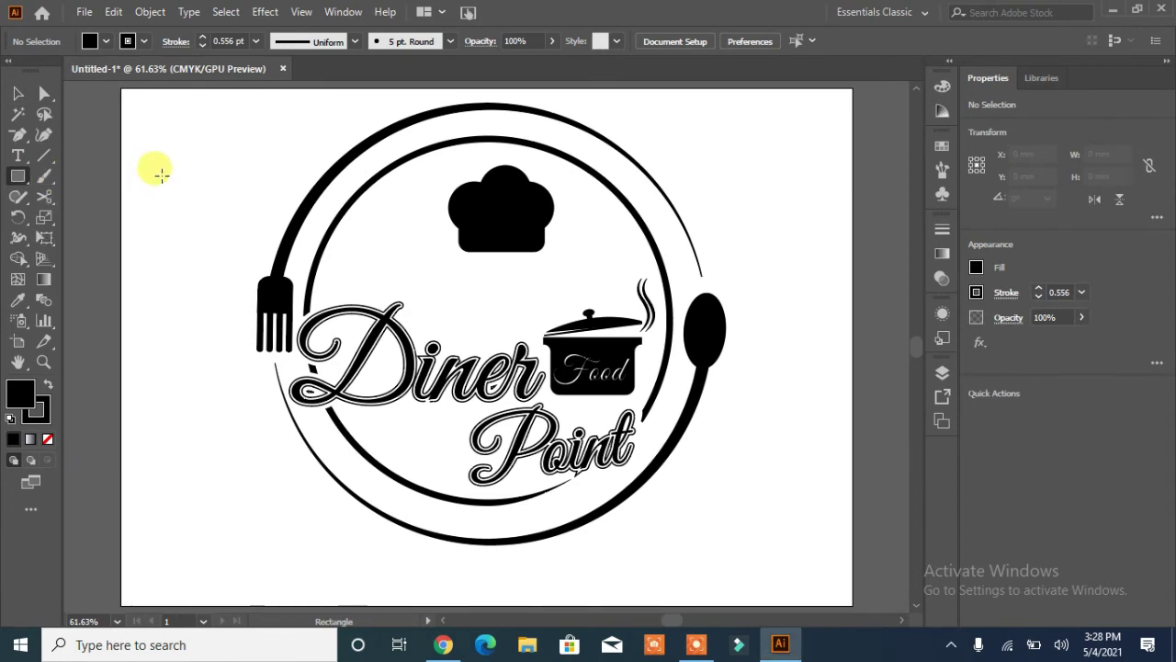
{"action": "left_click_drag", "start_coordinate": [161, 175], "coordinate": [276, 180]}
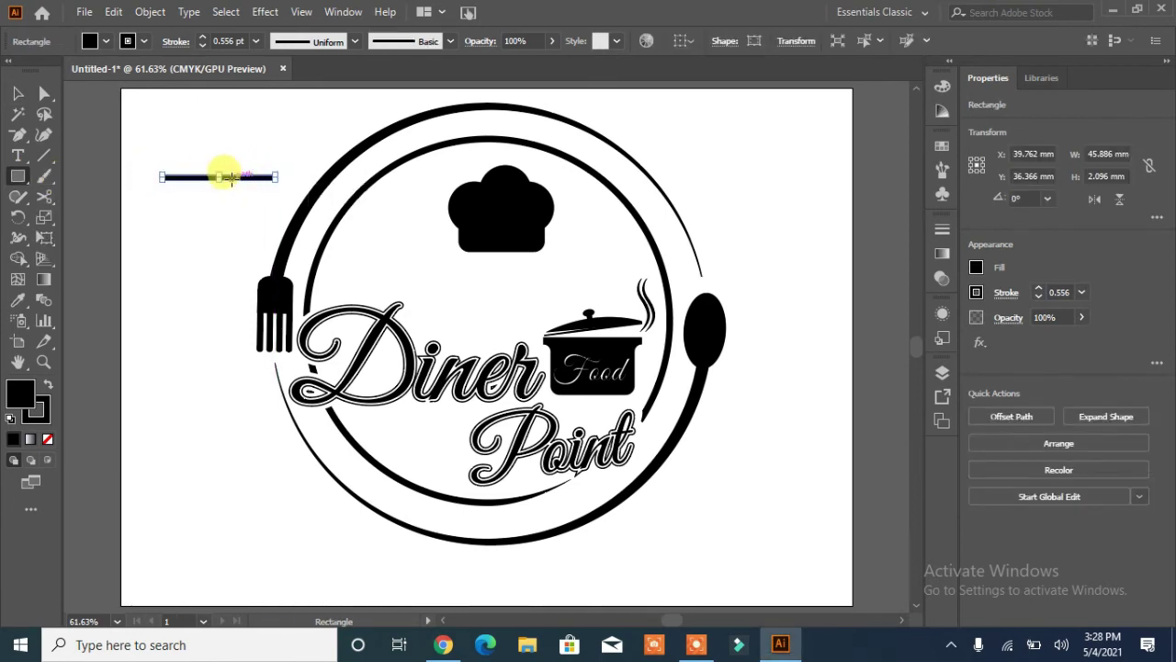
{"action": "left_click", "coordinate": [17, 92]}
{"action": "left_click_drag", "start_coordinate": [187, 181], "coordinate": [466, 242]}
{"action": "left_click", "coordinate": [89, 41]}
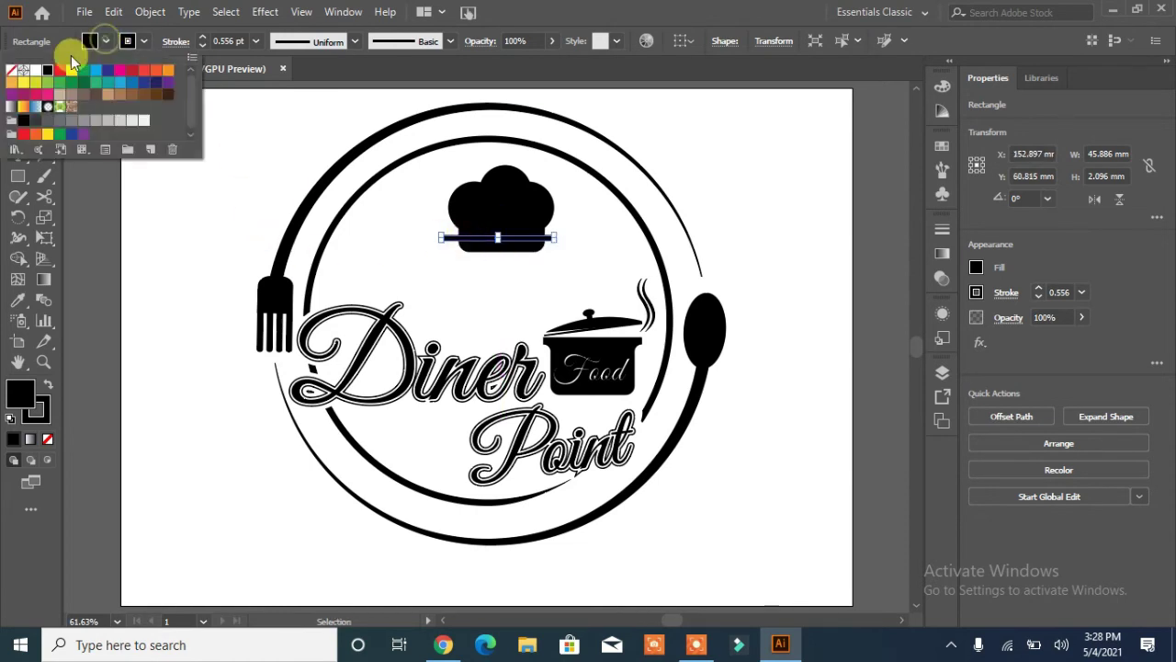
{"action": "left_click", "coordinate": [22, 57]}
{"action": "left_click", "coordinate": [215, 229]}
{"action": "left_click", "coordinate": [213, 228]}
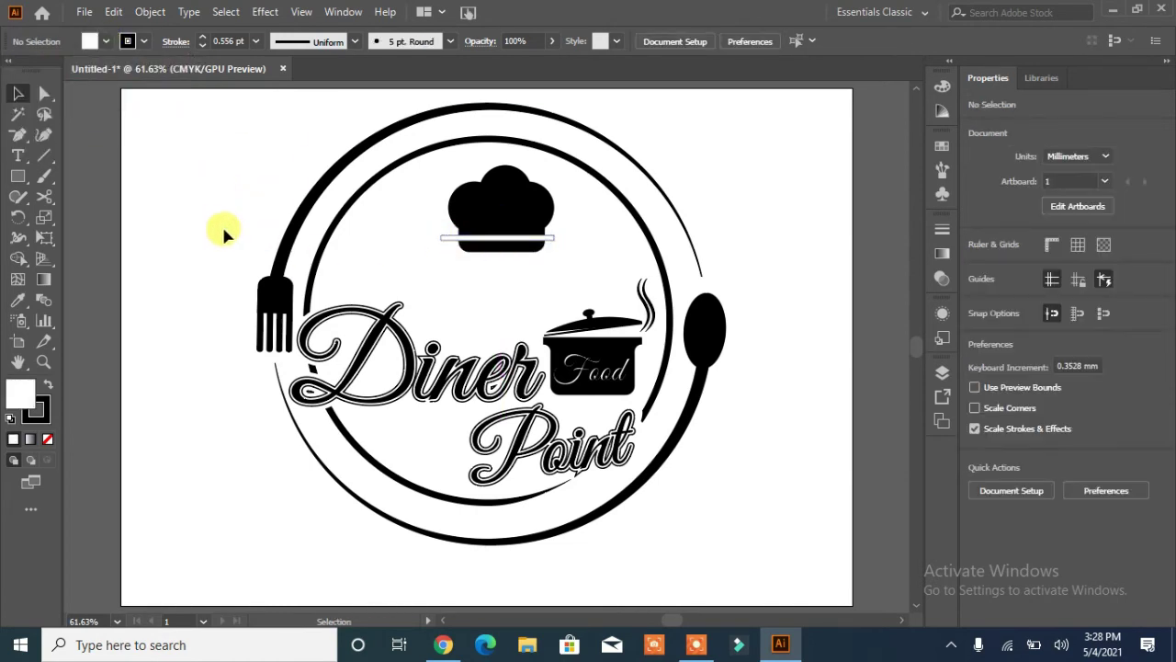
Step: Subtract the white strip from the chef hat with Minus Front to separate the headband
{"action": "left_click", "coordinate": [446, 237]}
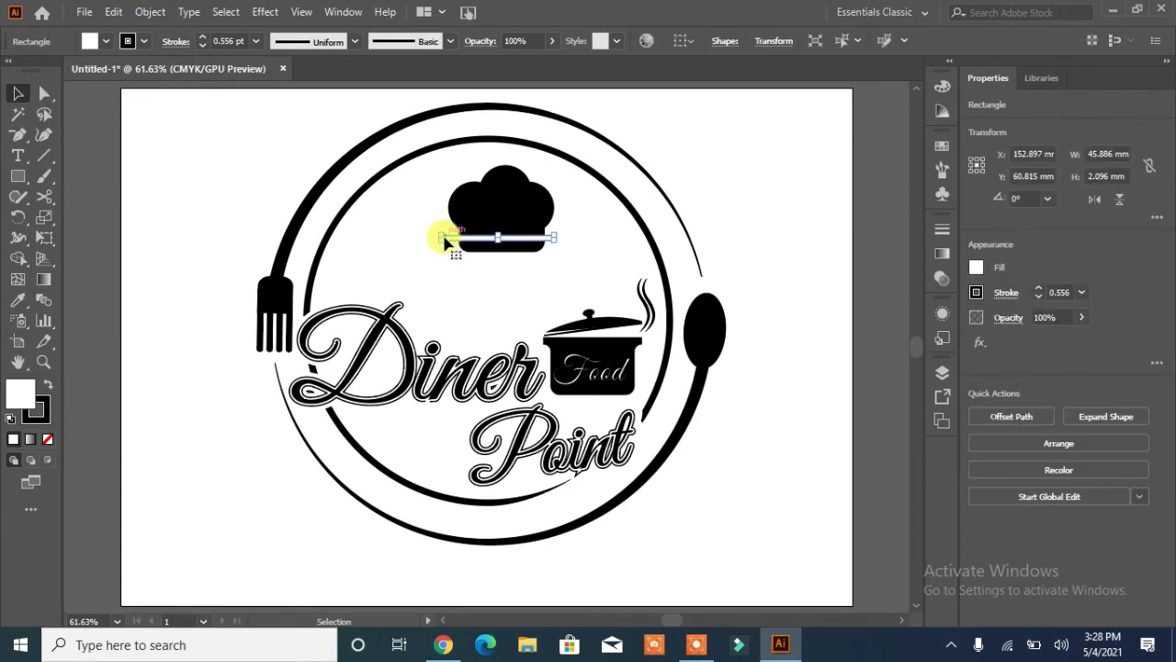
{"action": "left_click", "coordinate": [520, 220], "text": "shift"}
{"action": "left_click", "coordinate": [1006, 489]}
{"action": "left_click", "coordinate": [817, 450]}
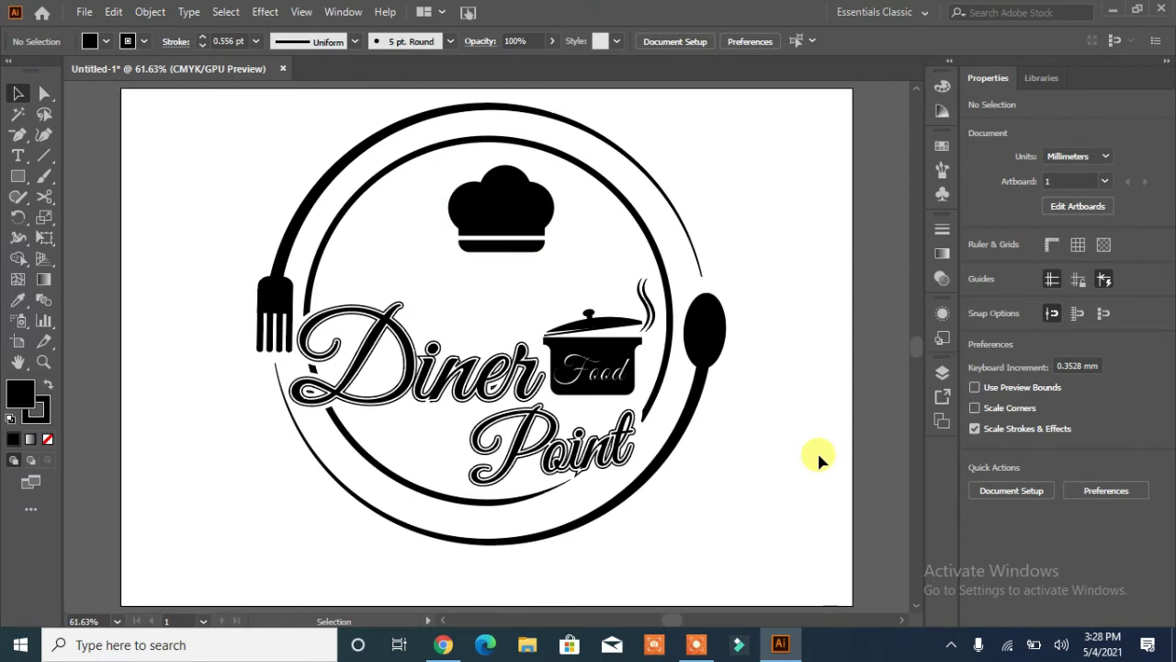
Step: Move the chef hat slightly up and to the left inside the inner ring
{"action": "left_click", "coordinate": [537, 206]}
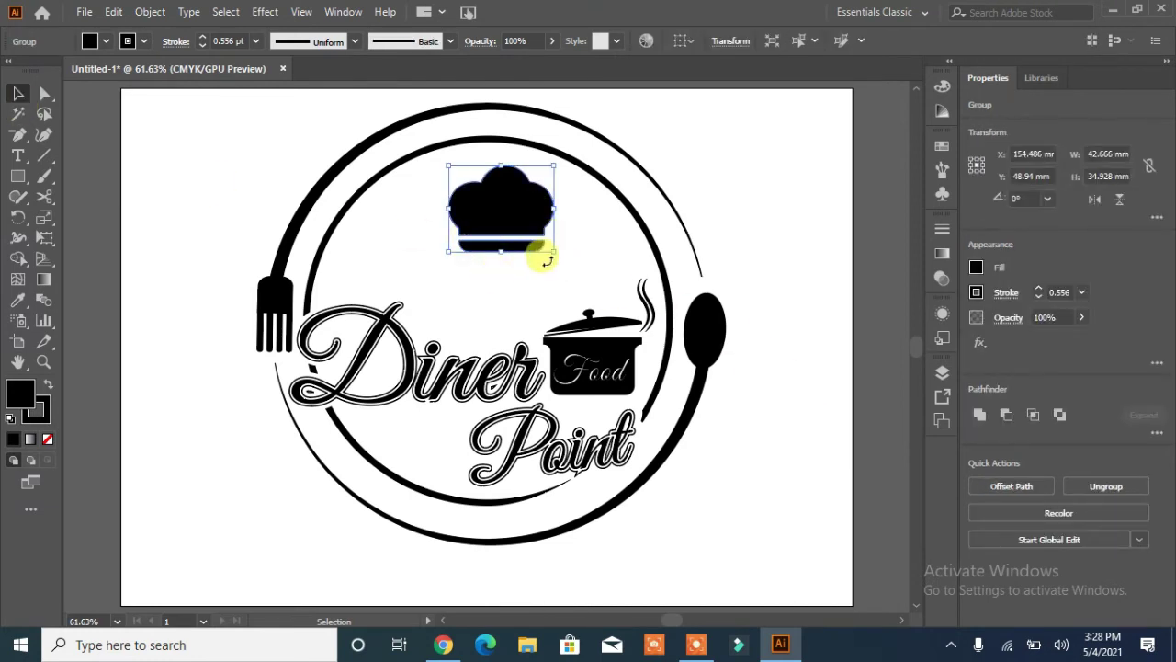
{"action": "mouse_move", "coordinate": [496, 203]}
{"action": "left_mouse_down"}
{"action": "mouse_move", "coordinate": [467, 189]}
{"action": "mouse_move", "coordinate": [480, 196]}
{"action": "left_mouse_up"}
{"action": "left_click", "coordinate": [700, 175]}
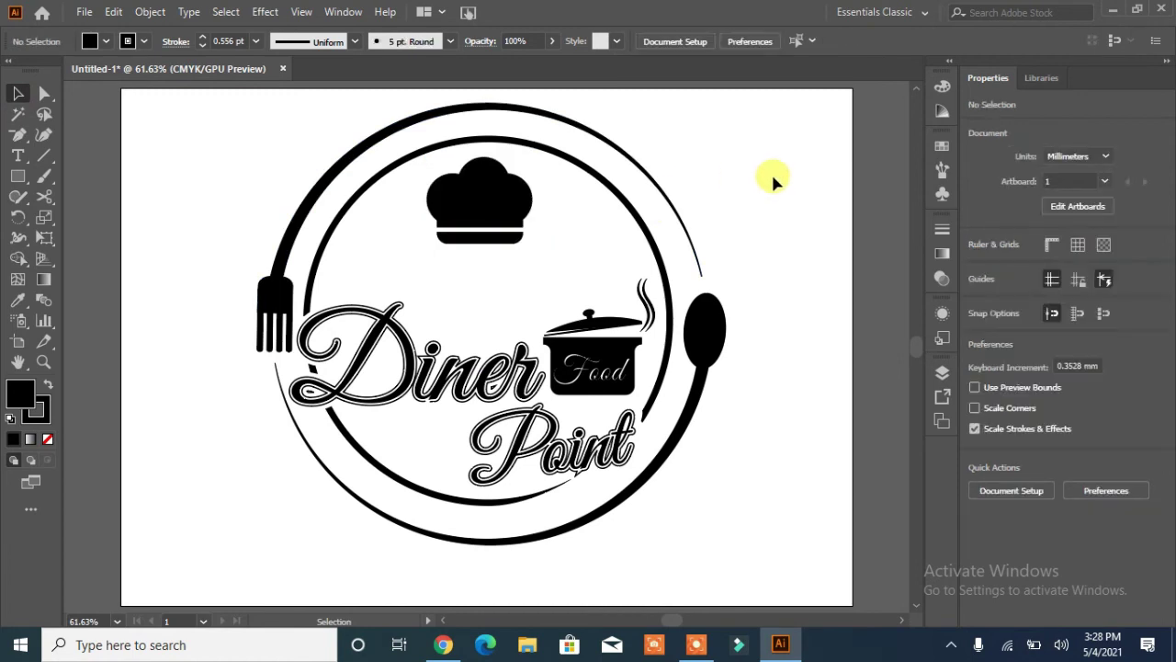
Step: Stretch the chef hat to about 55 mm wide and raise its top edge for extra height
{"action": "left_click", "coordinate": [486, 191]}
{"action": "left_click_drag", "start_coordinate": [534, 245], "coordinate": [557, 243]}
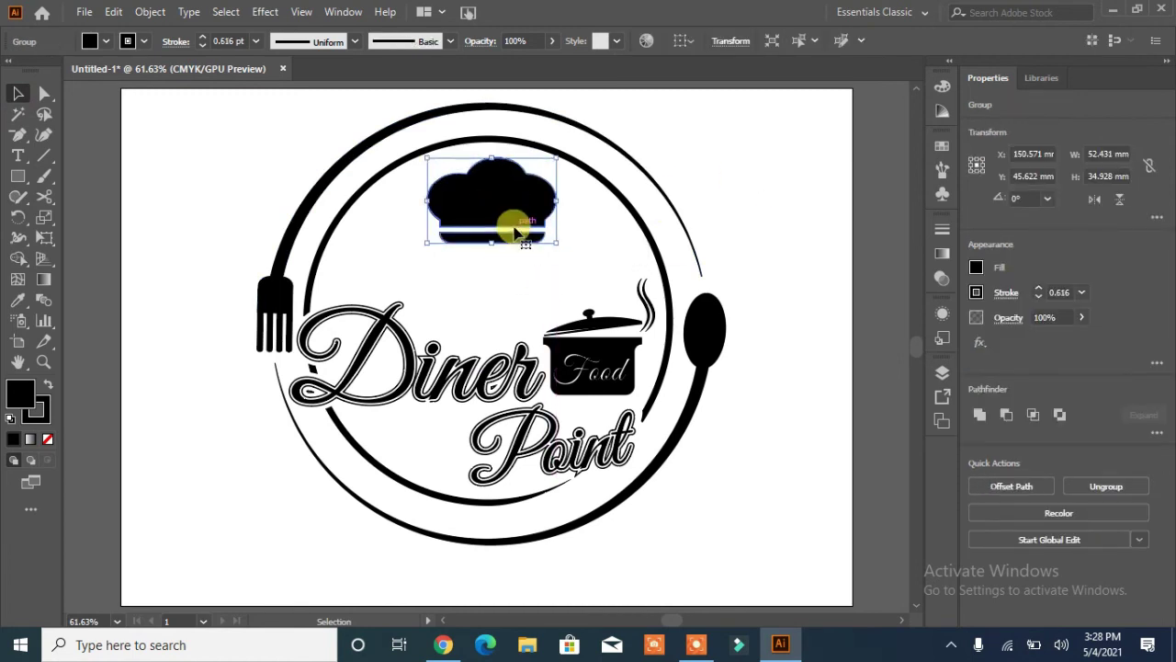
{"action": "left_click_drag", "start_coordinate": [426, 200], "coordinate": [420, 201]}
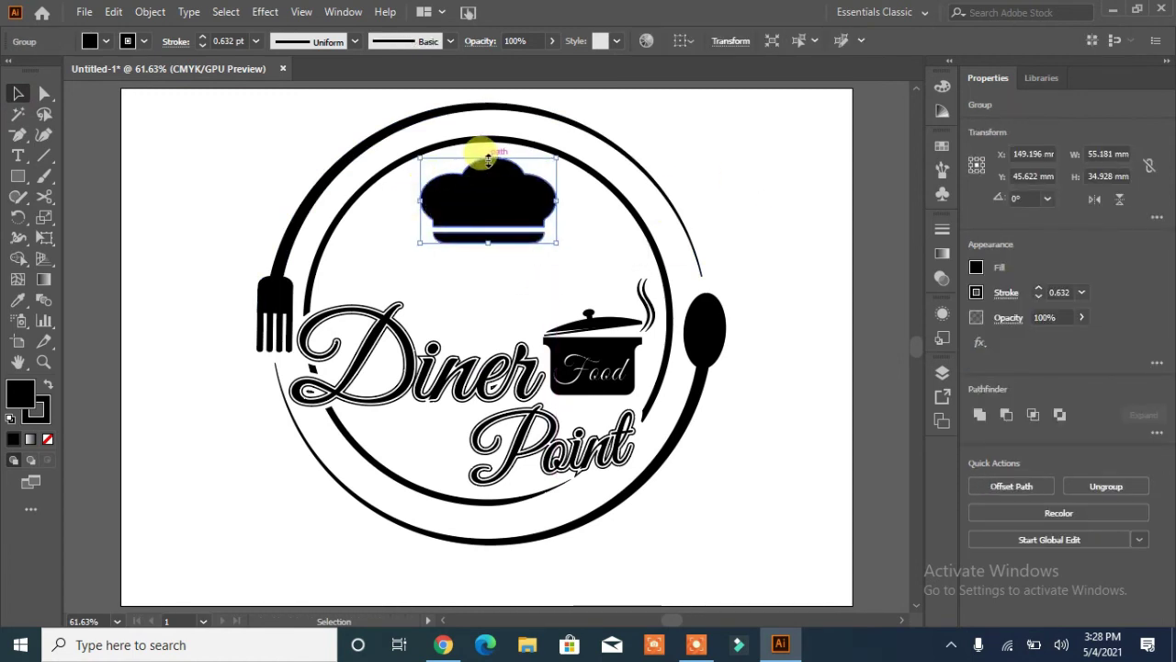
{"action": "left_click_drag", "start_coordinate": [492, 158], "coordinate": [492, 151]}
{"action": "left_click", "coordinate": [731, 170]}
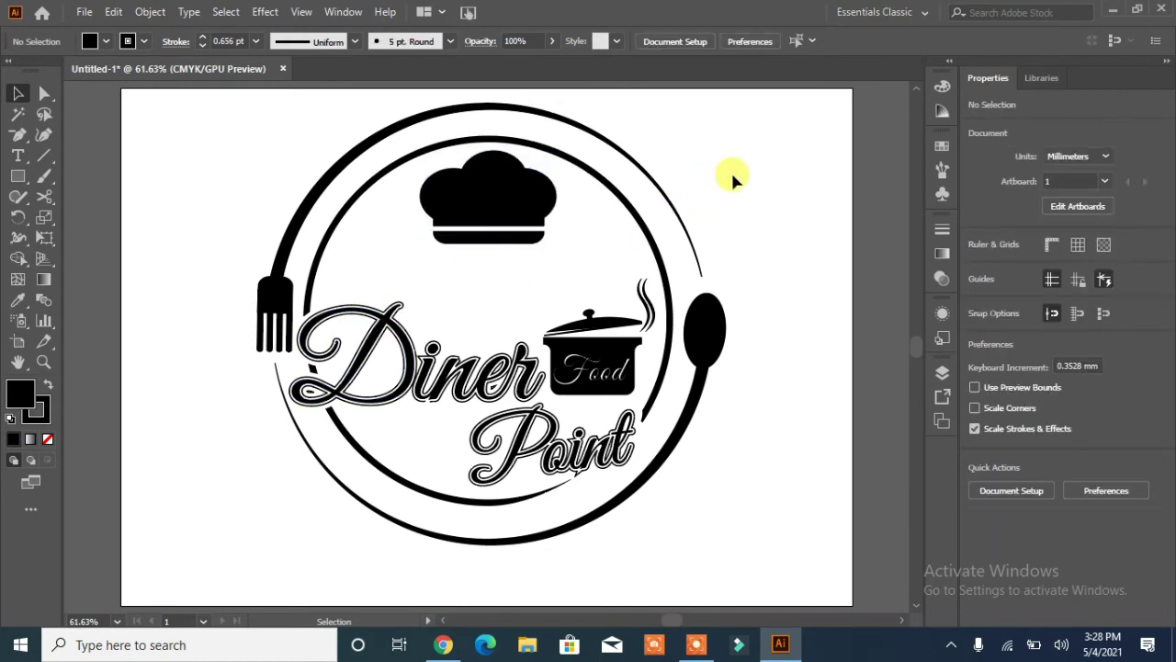
Step: Draw a curved highlight path about 6.5 by 13 mm on the hat's left puff with the Pen tool
{"action": "left_click", "coordinate": [19, 134]}
{"action": "left_click", "coordinate": [55, 136]}
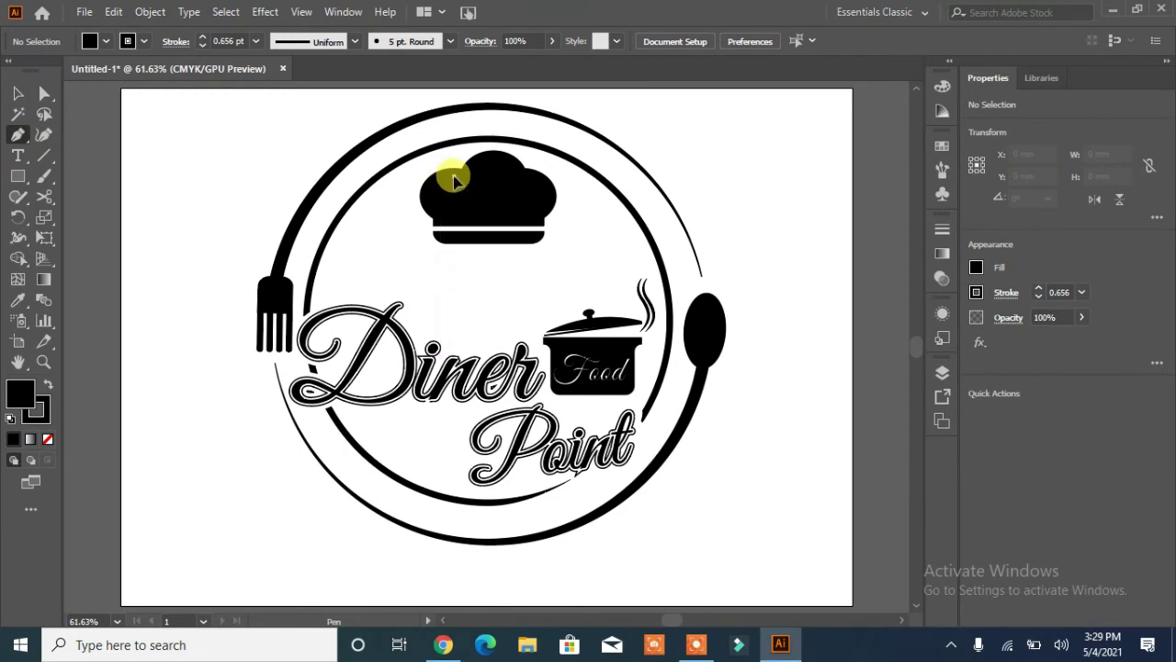
{"action": "left_click", "coordinate": [453, 174]}
{"action": "left_click_drag", "start_coordinate": [450, 231], "coordinate": [481, 211]}
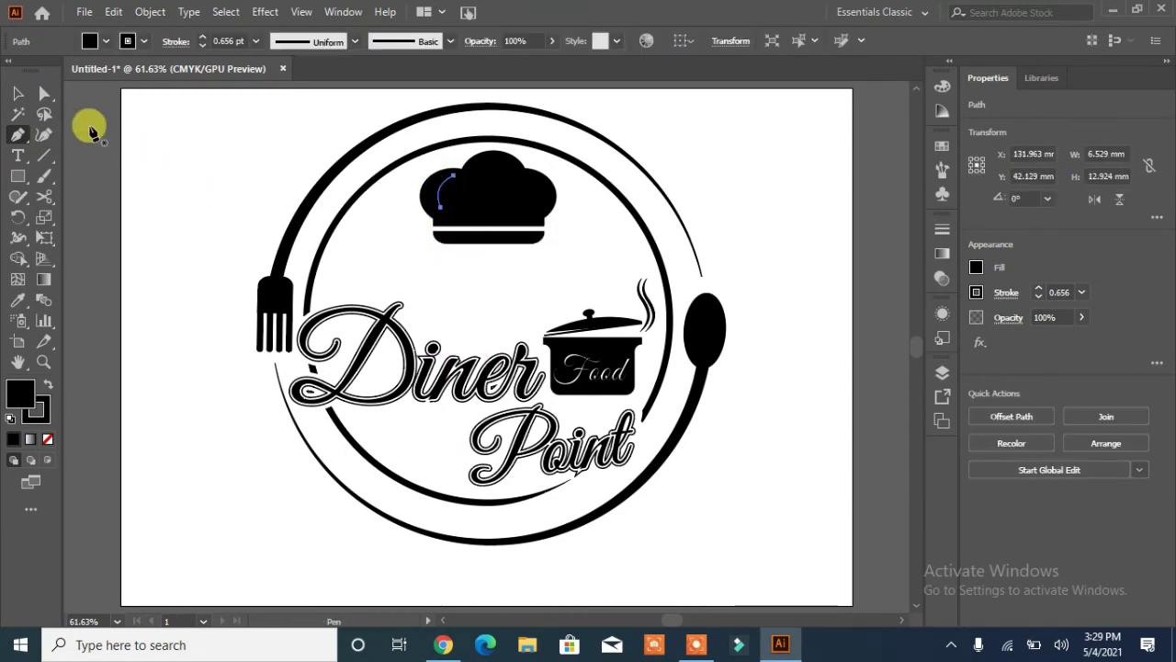
Step: Give the highlight path a white 4 pt stroke with Width Profile 1
{"action": "left_click", "coordinate": [1039, 288]}
{"action": "left_click", "coordinate": [1038, 289]}
{"action": "left_click", "coordinate": [132, 42]}
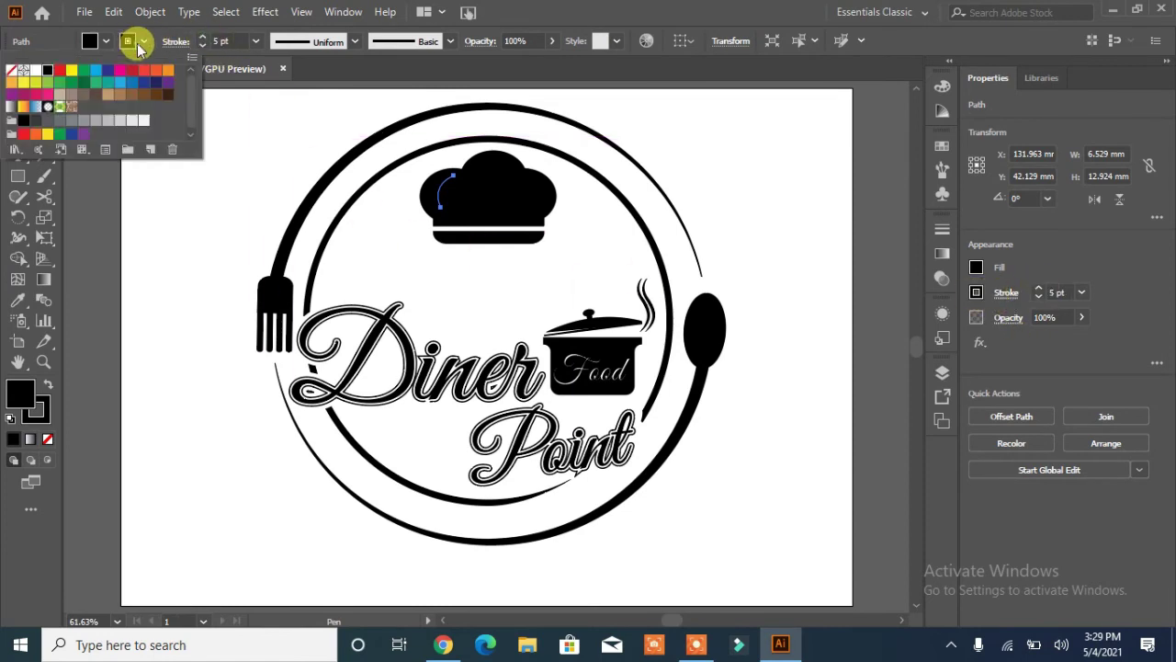
{"action": "left_click", "coordinate": [37, 74]}
{"action": "left_click", "coordinate": [354, 41]}
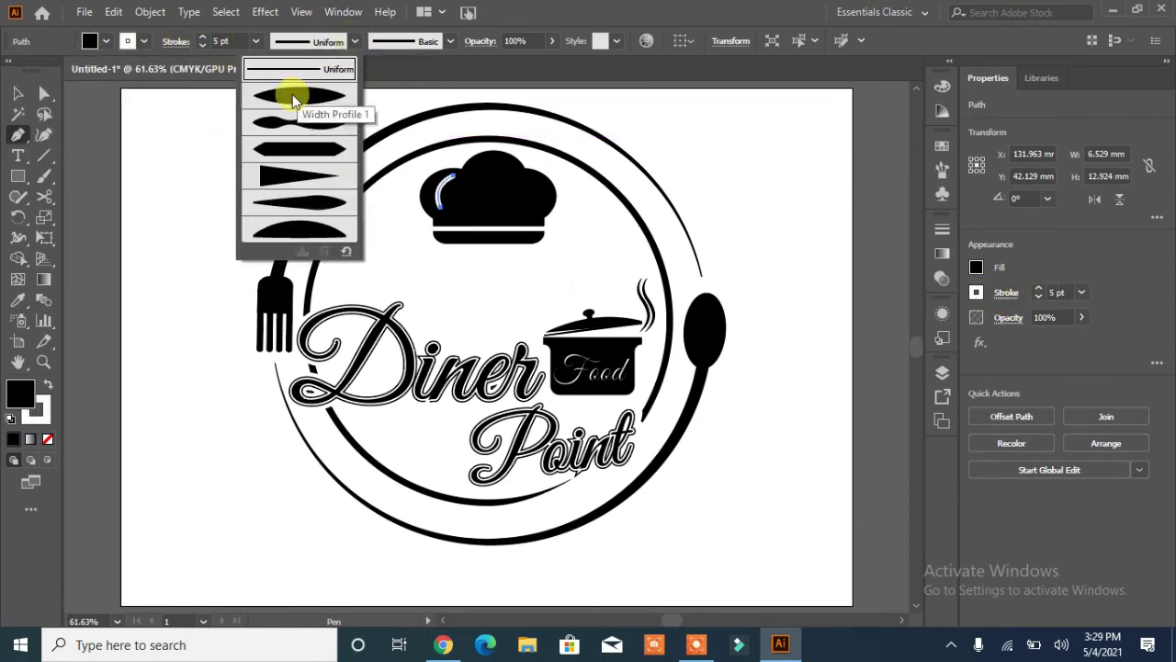
{"action": "left_click", "coordinate": [290, 99]}
{"action": "left_click", "coordinate": [202, 45]}
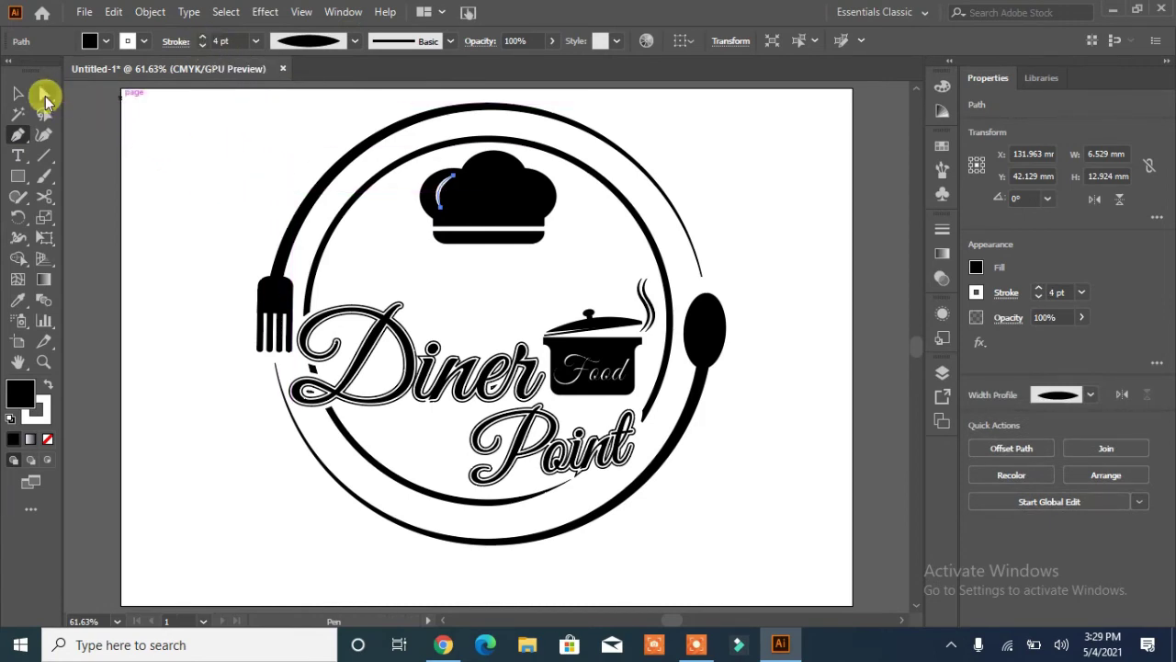
{"action": "left_click", "coordinate": [18, 93]}
{"action": "left_click", "coordinate": [171, 251]}
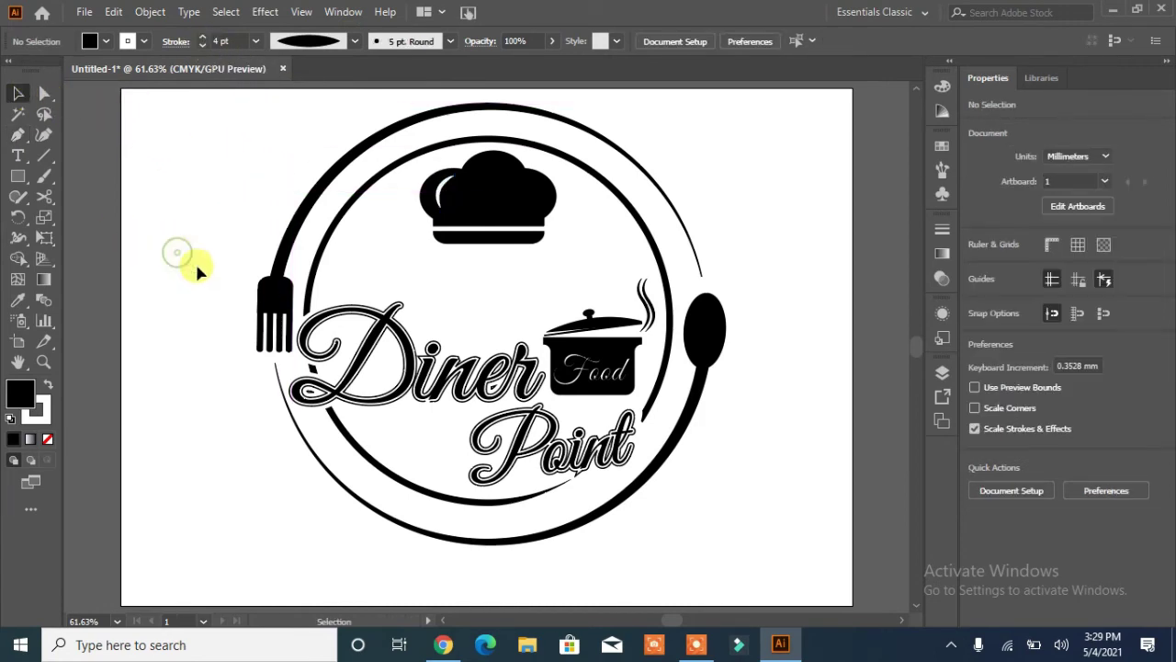
Step: Increase the highlight's stroke to 8 pt and expand its appearance
{"action": "left_click", "coordinate": [445, 189]}
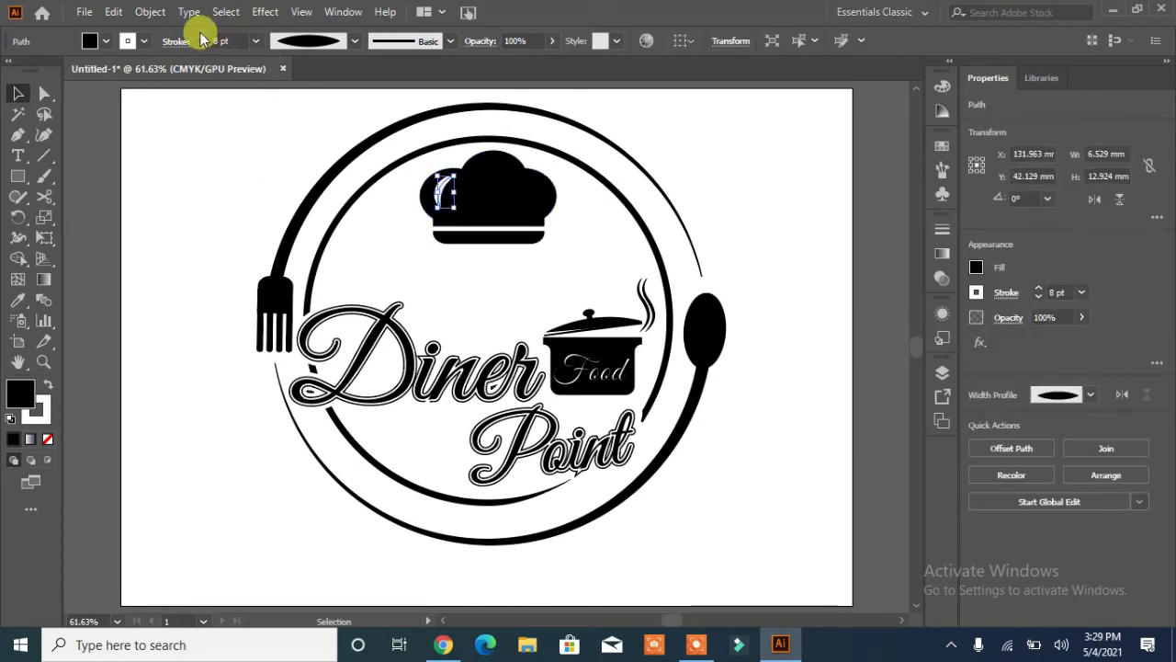
{"action": "left_click", "coordinate": [151, 11]}
{"action": "left_click", "coordinate": [222, 228]}
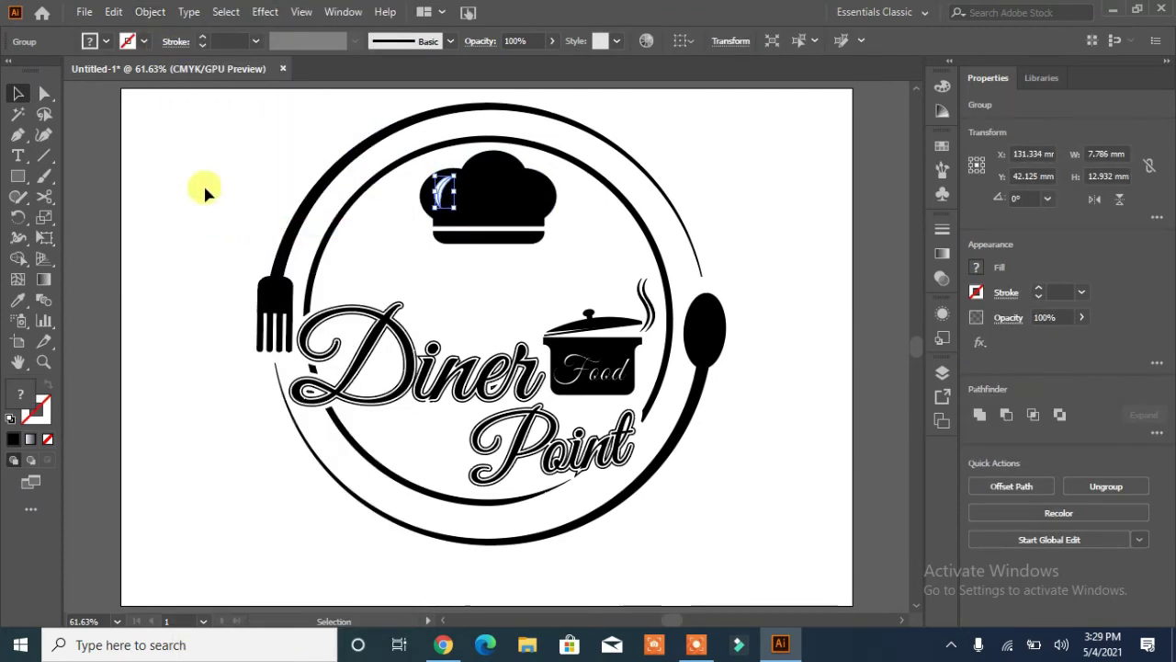
Step: Cut the highlight shape out of the chef hat with the Shape Builder tool
{"action": "left_click", "coordinate": [498, 176], "text": "shift"}
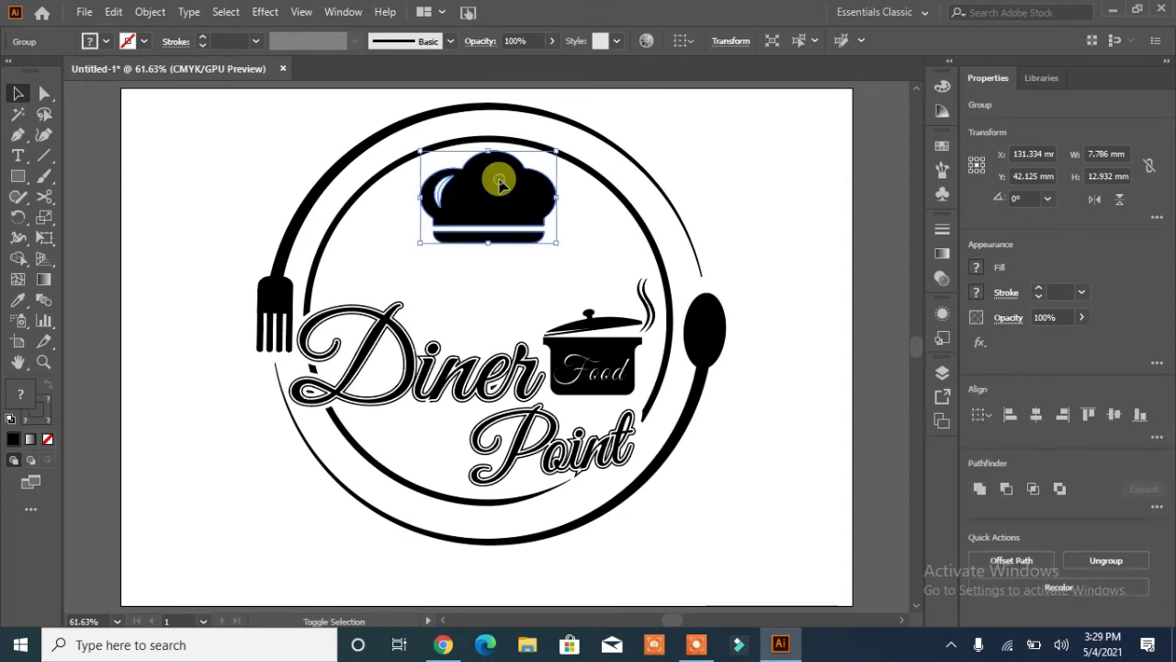
{"action": "left_click", "coordinate": [18, 259]}
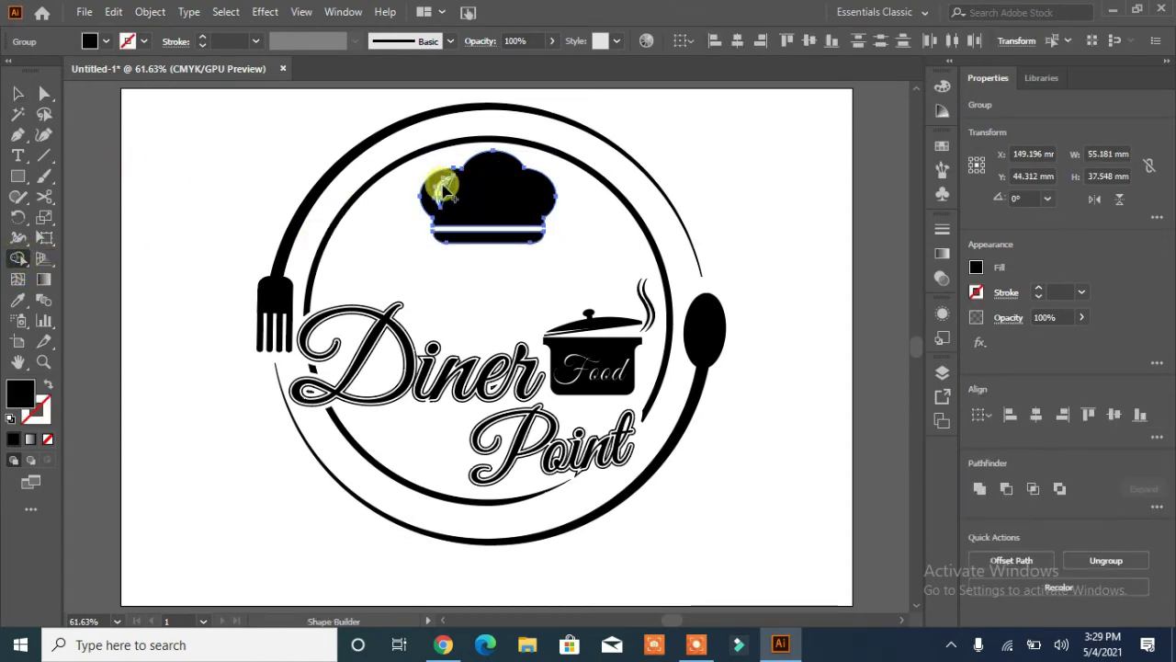
{"action": "left_click", "coordinate": [442, 188]}
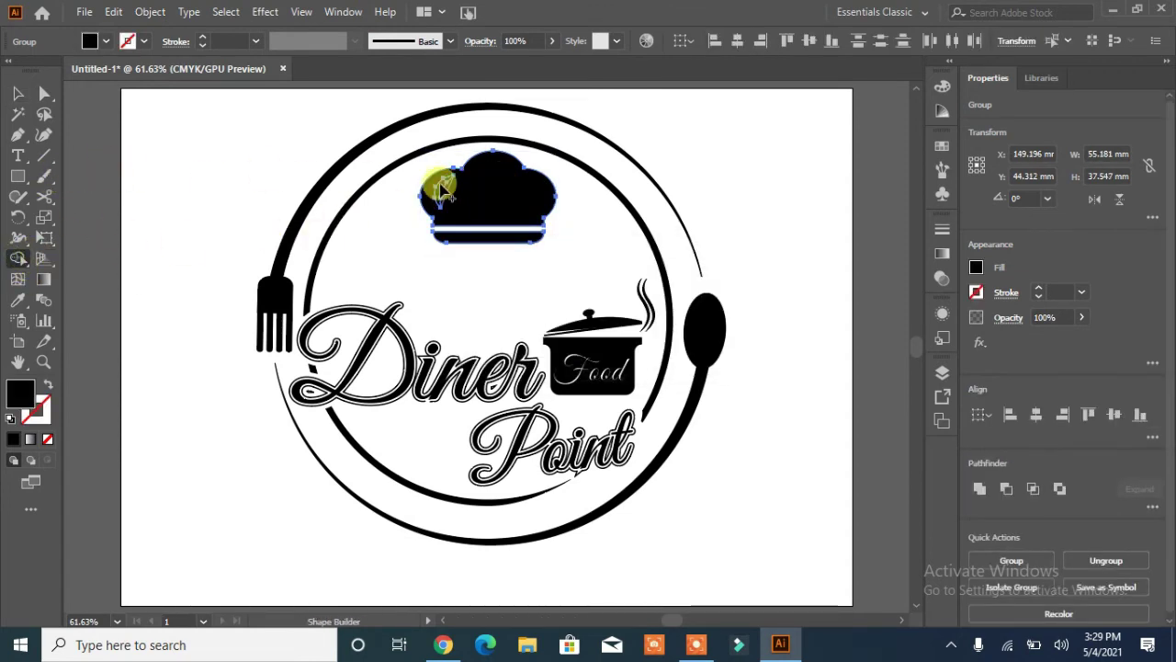
{"action": "left_click", "coordinate": [18, 93]}
{"action": "left_click", "coordinate": [197, 248]}
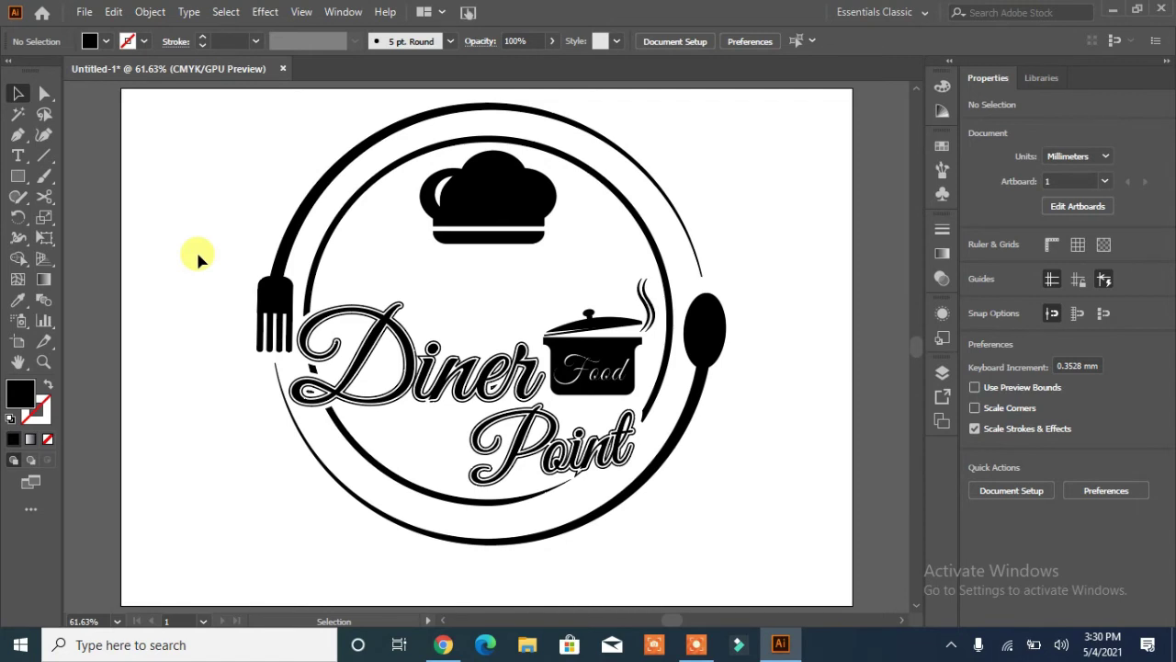
{"action": "left_click", "coordinate": [18, 134]}
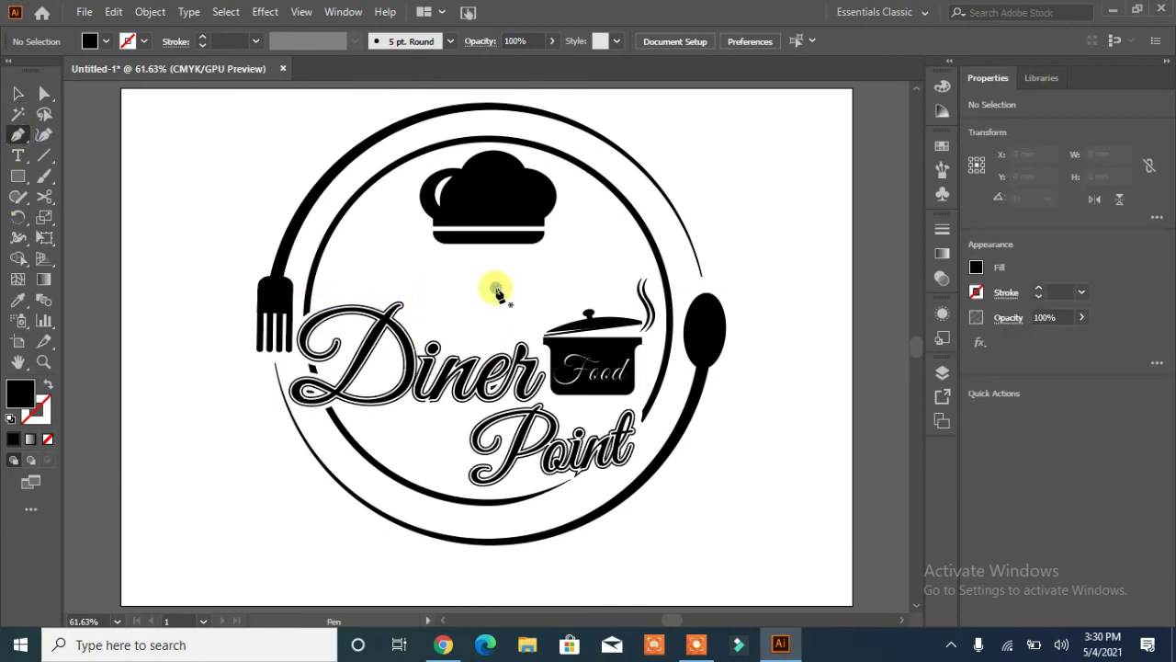
{"action": "left_click", "coordinate": [497, 289]}
{"action": "left_click_drag", "start_coordinate": [543, 285], "coordinate": [494, 292]}
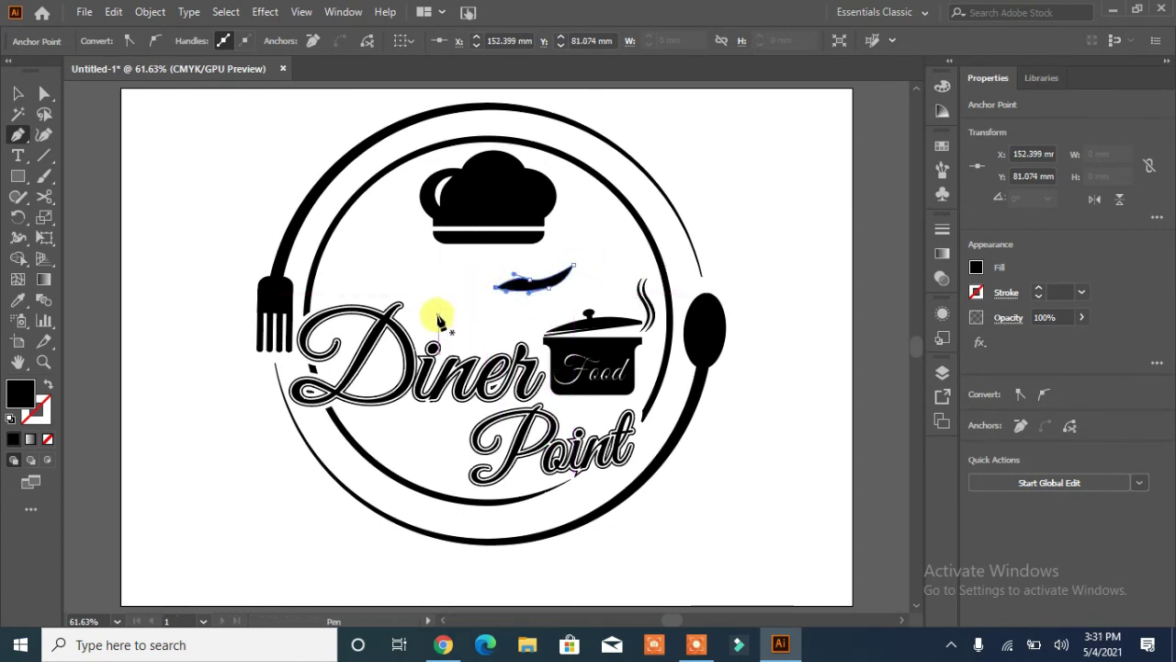
{"action": "key", "text": "Escape"}
{"action": "key", "text": "Delete"}
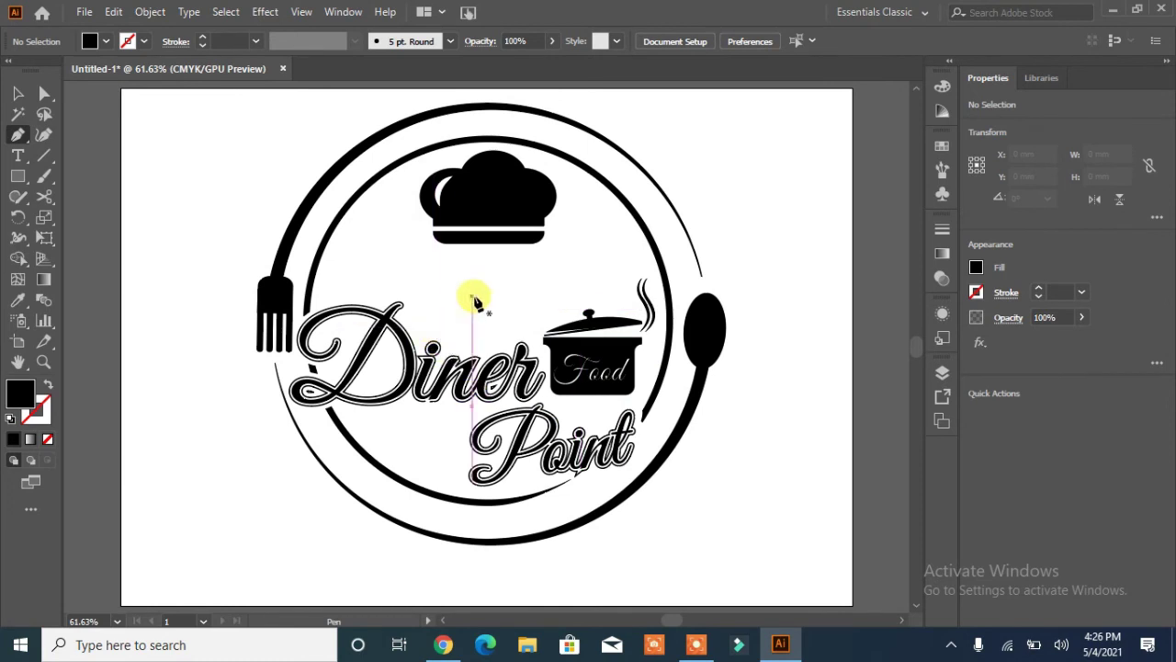
Step: Draw a curved black moustache half below the chef hat with the Pen tool and enlarge it to about 38 by 13 mm
{"action": "left_click", "coordinate": [484, 293]}
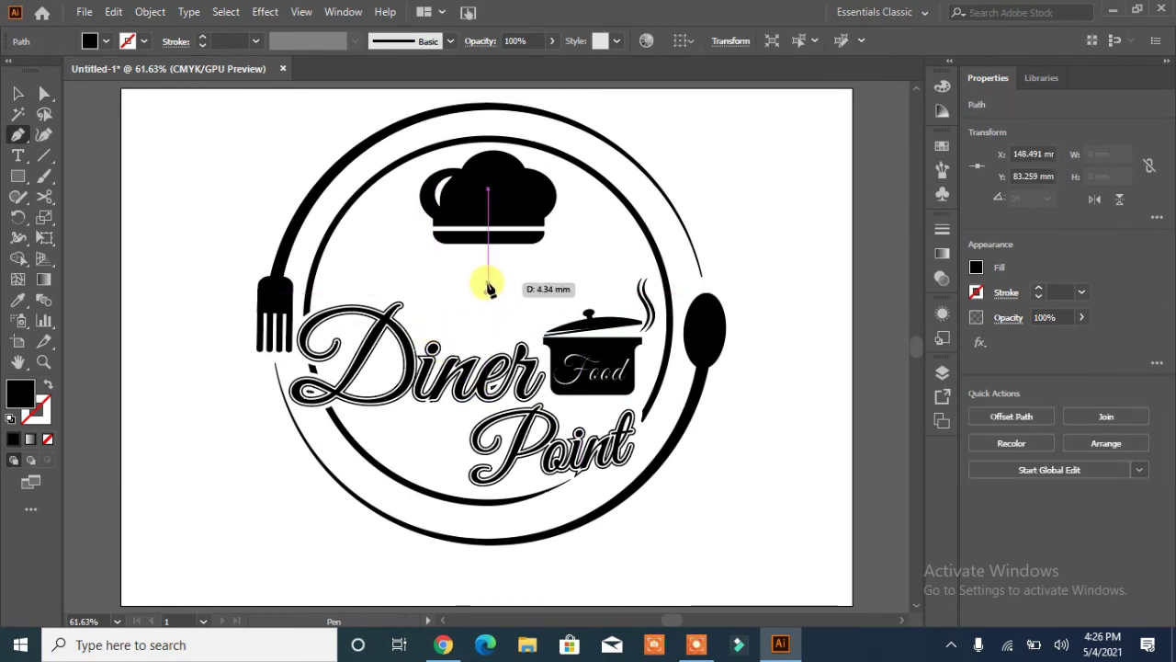
{"action": "left_click_drag", "start_coordinate": [515, 290], "coordinate": [491, 299]}
{"action": "left_click", "coordinate": [18, 93]}
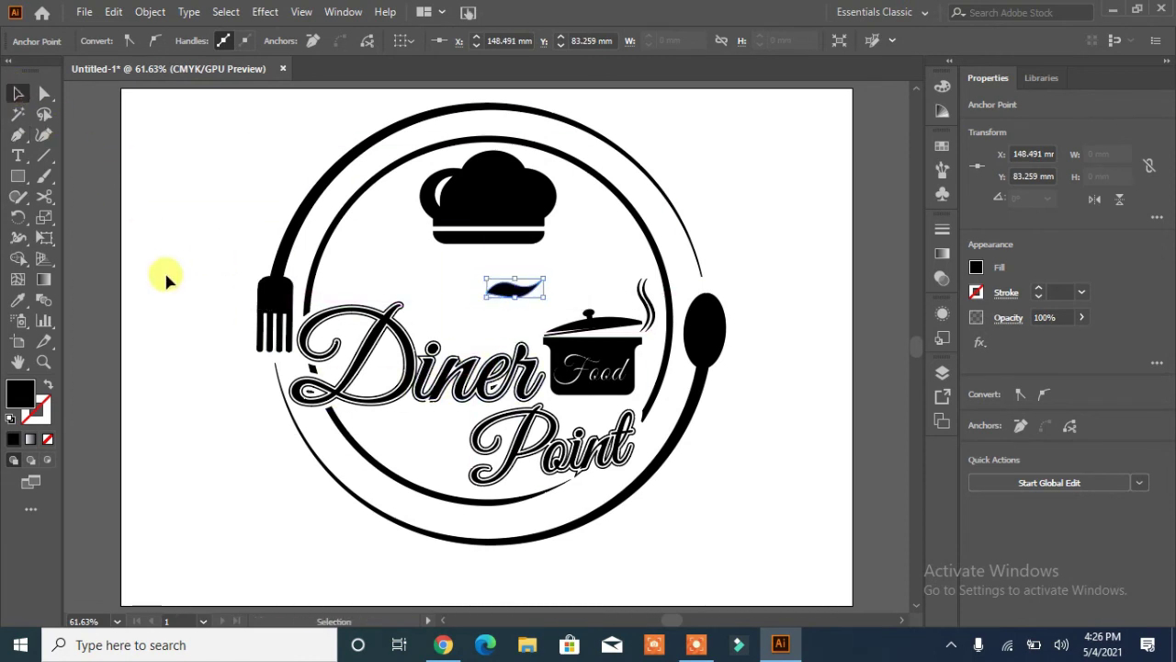
{"action": "left_click", "coordinate": [166, 272]}
{"action": "left_click", "coordinate": [515, 292]}
{"action": "left_click_drag", "start_coordinate": [545, 298], "coordinate": [568, 270]}
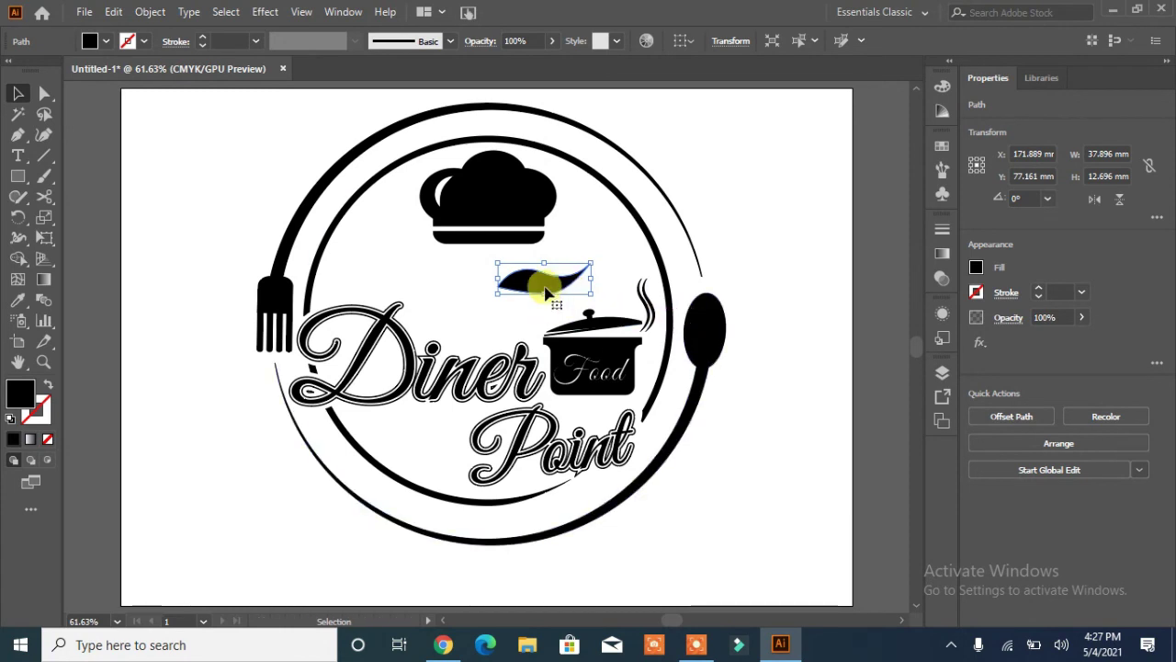
Step: Create a mirrored copy of the moustache half by reflecting it across the vertical axis
{"action": "right_click", "coordinate": [544, 283]}
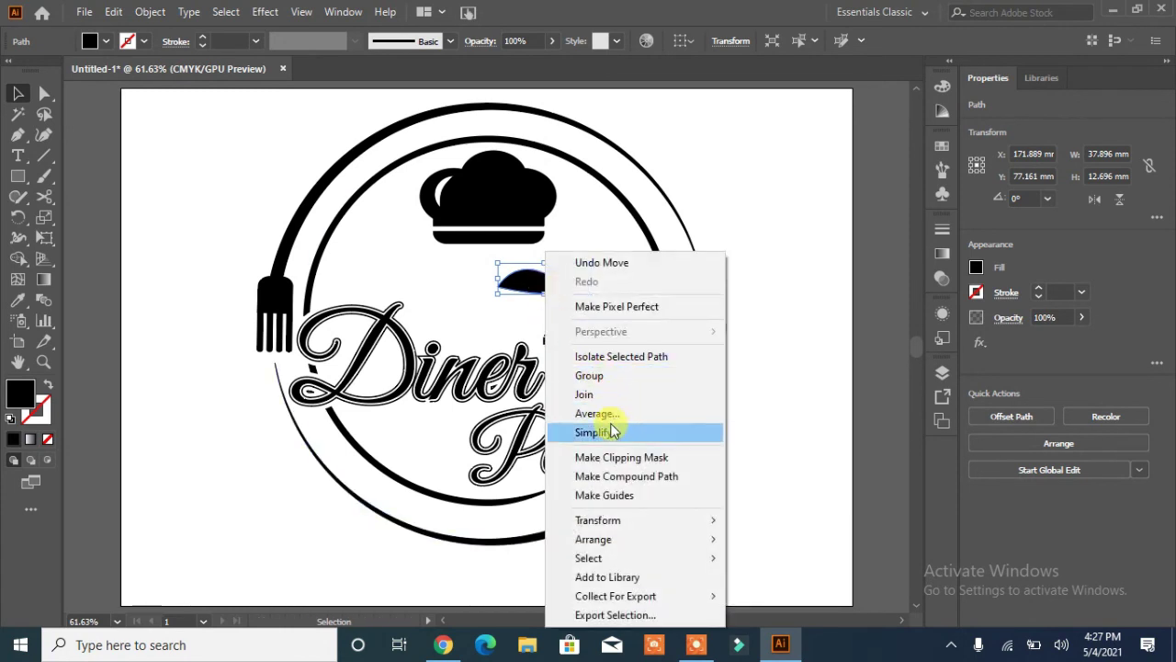
{"action": "left_click", "coordinate": [19, 93]}
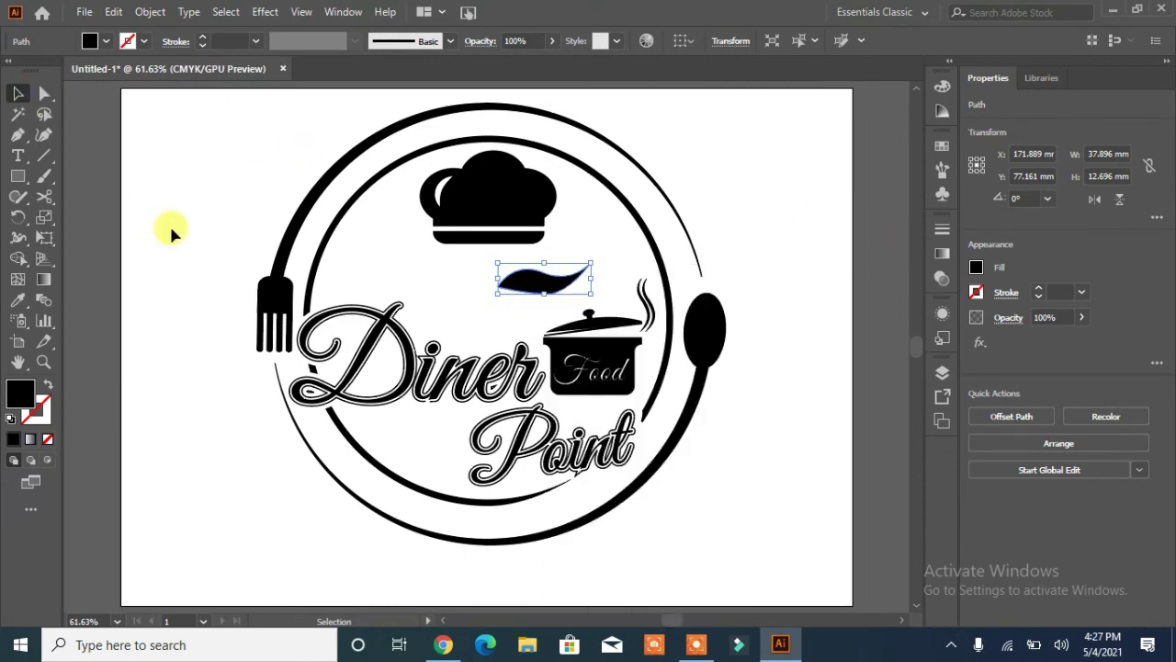
{"action": "right_click", "coordinate": [529, 280]}
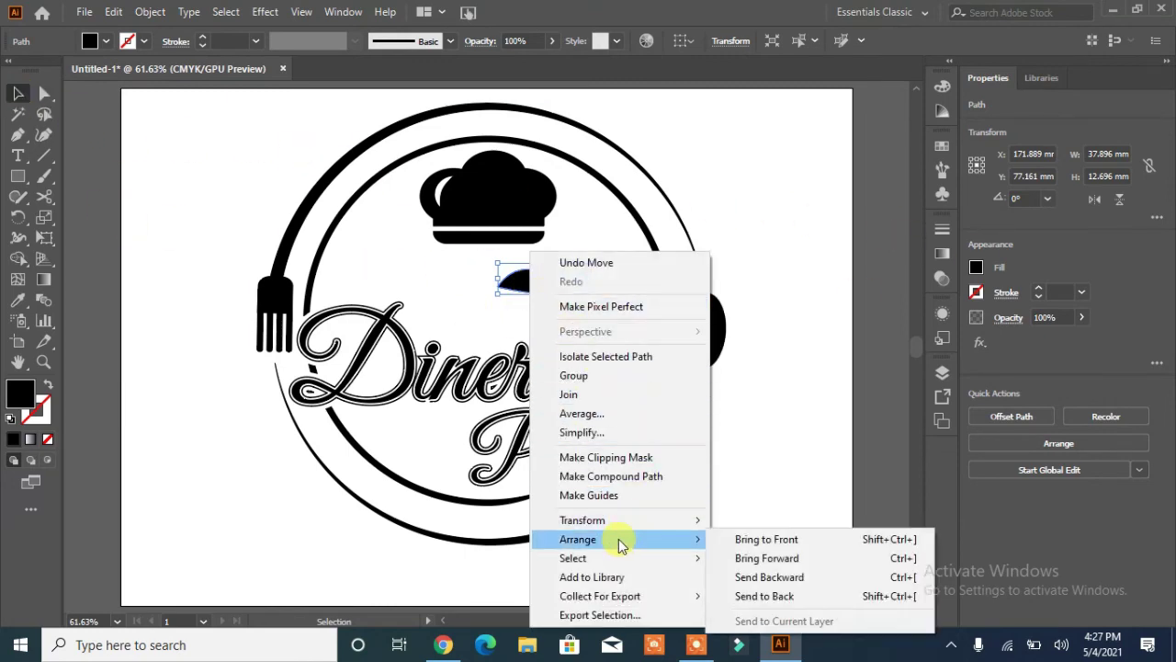
{"action": "mouse_move", "coordinate": [630, 522]}
{"action": "left_click", "coordinate": [765, 438]}
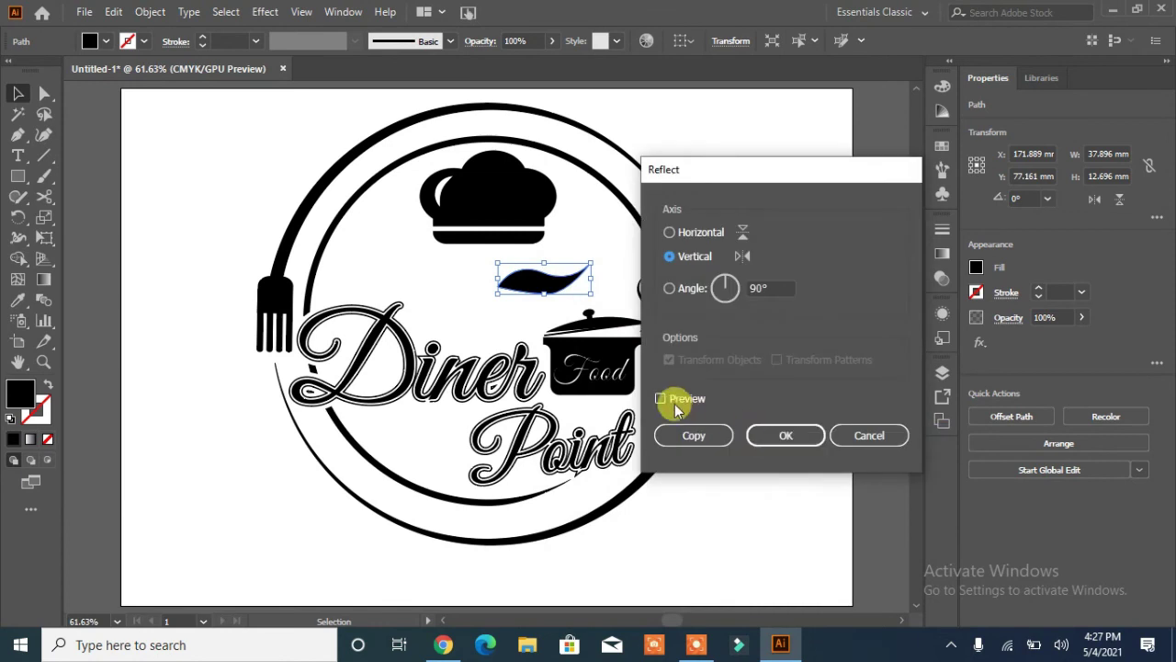
{"action": "left_click", "coordinate": [674, 401]}
{"action": "left_click", "coordinate": [704, 436]}
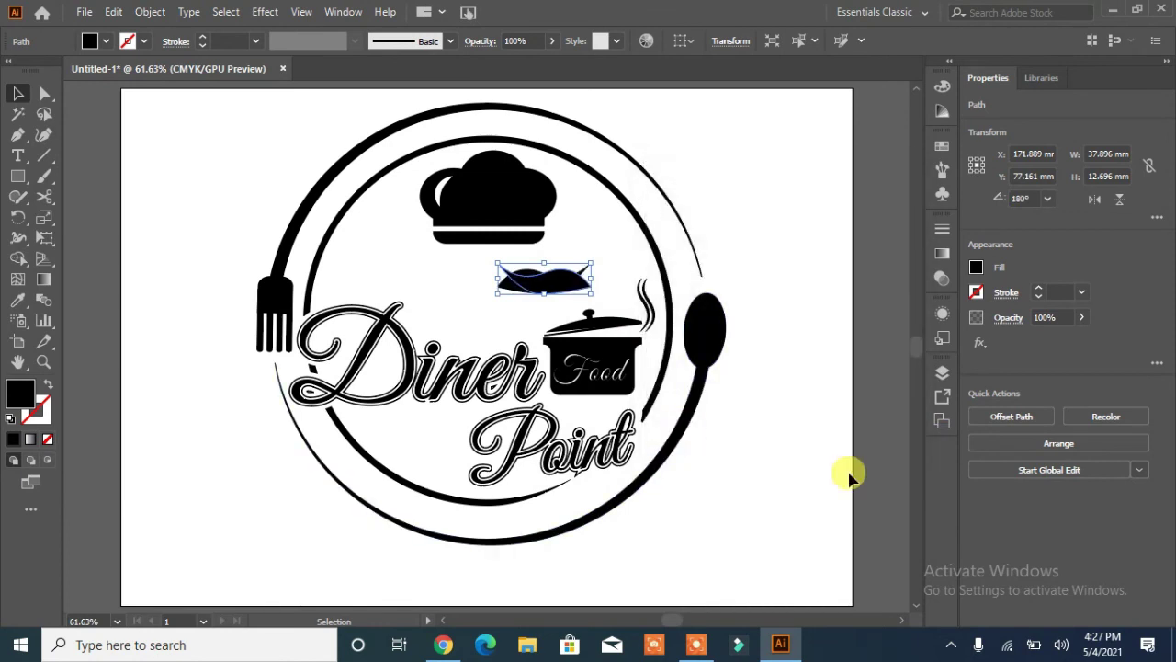
Step: Move the mirrored copy to the left until it sits end to end with the original moustache half
{"action": "key", "text": "Left"}
{"action": "key", "text": "Left"}
{"action": "key", "text": "Left"}
{"action": "key", "text": "Left"}
{"action": "key", "text": "Left"}
{"action": "key", "text": "Left"}
{"action": "key", "text": "Left"}
{"action": "key", "text": "Left"}
{"action": "key", "text": "Left"}
{"action": "key", "text": "Left"}
{"action": "key", "text": "Left"}
{"action": "key", "text": "Left"}
{"action": "key", "text": "Left"}
{"action": "key", "text": "Left"}
{"action": "key", "text": "Left"}
{"action": "key", "text": "Left"}
{"action": "key", "text": "Left"}
{"action": "key", "text": "Left"}
{"action": "key", "text": "Left"}
{"action": "key", "text": "Left"}
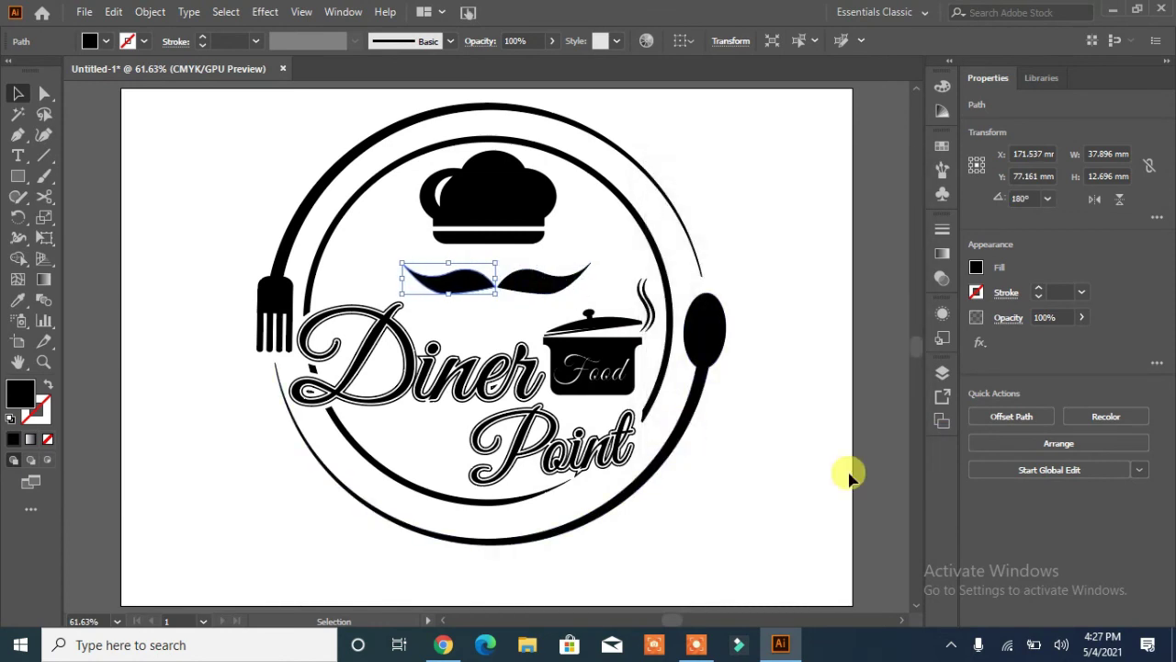
Step: Group the two moustache halves and nudge the group slightly left under the chef hat
{"action": "left_click", "coordinate": [536, 283]}
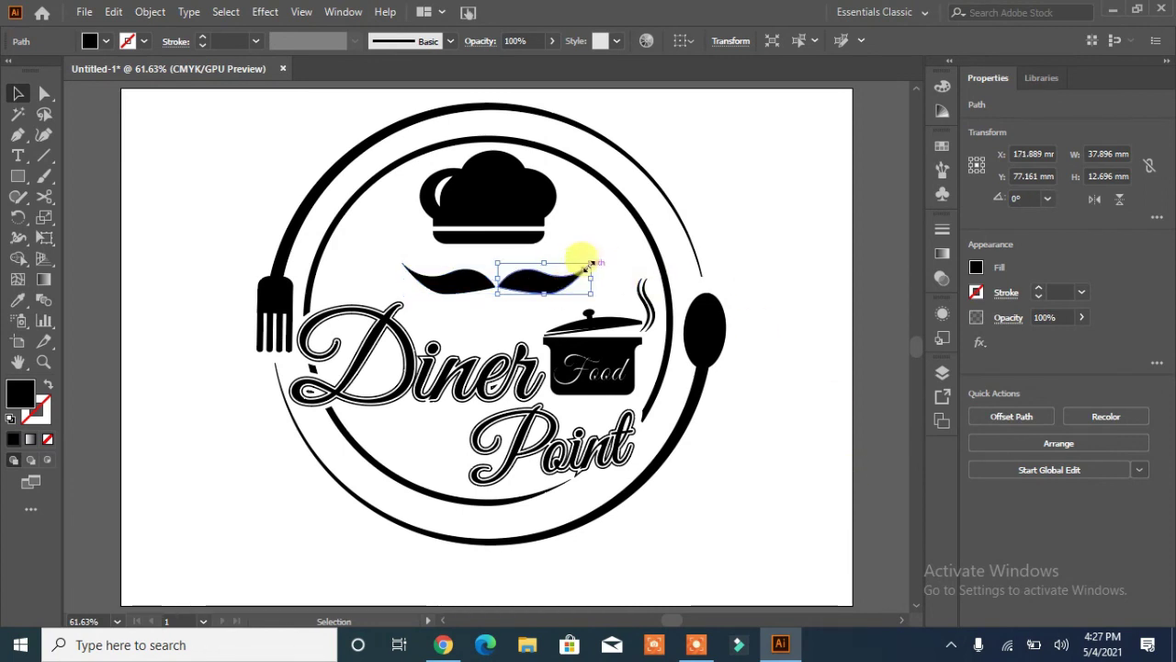
{"action": "left_click", "coordinate": [469, 285], "text": "shift"}
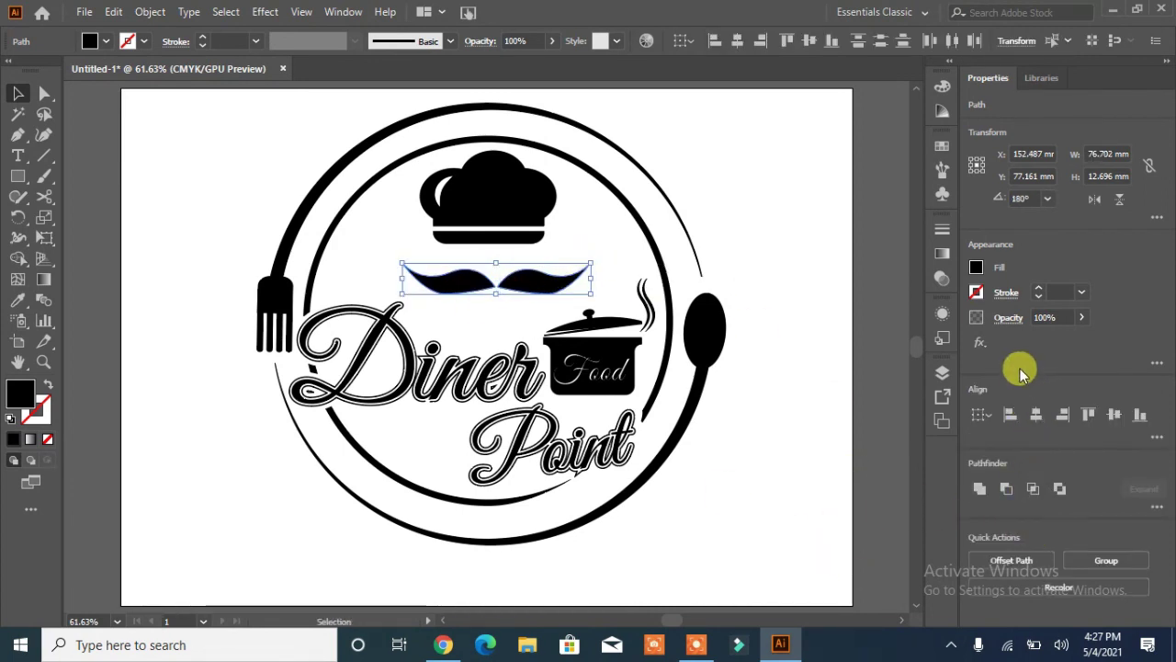
{"action": "left_click", "coordinate": [1096, 559]}
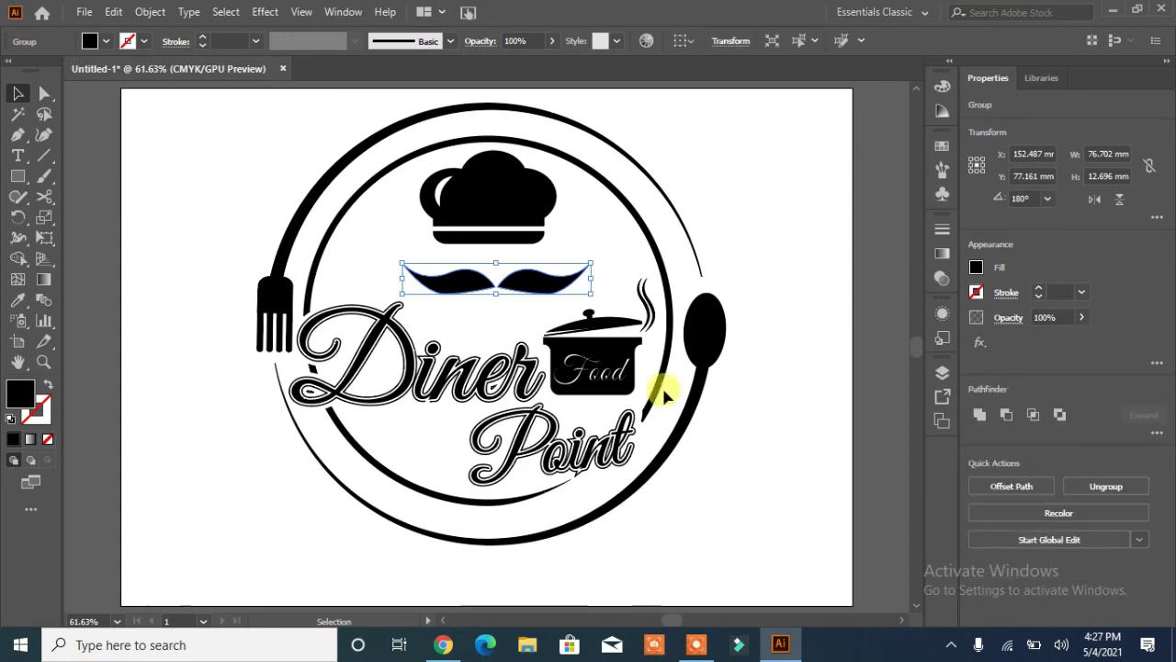
{"action": "key", "text": "Left"}
{"action": "key", "text": "Left"}
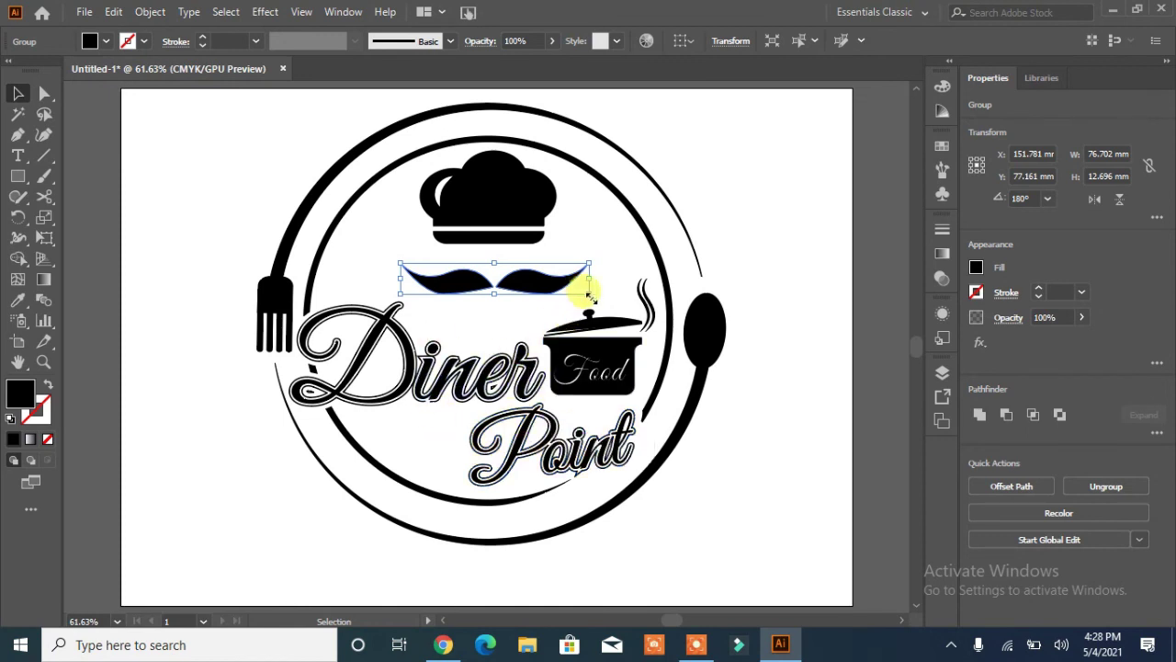
Step: Narrow the moustache group to about 62 mm wide, centre it beneath the chef hat, and deselect it
{"action": "left_click_drag", "start_coordinate": [589, 292], "coordinate": [509, 291]}
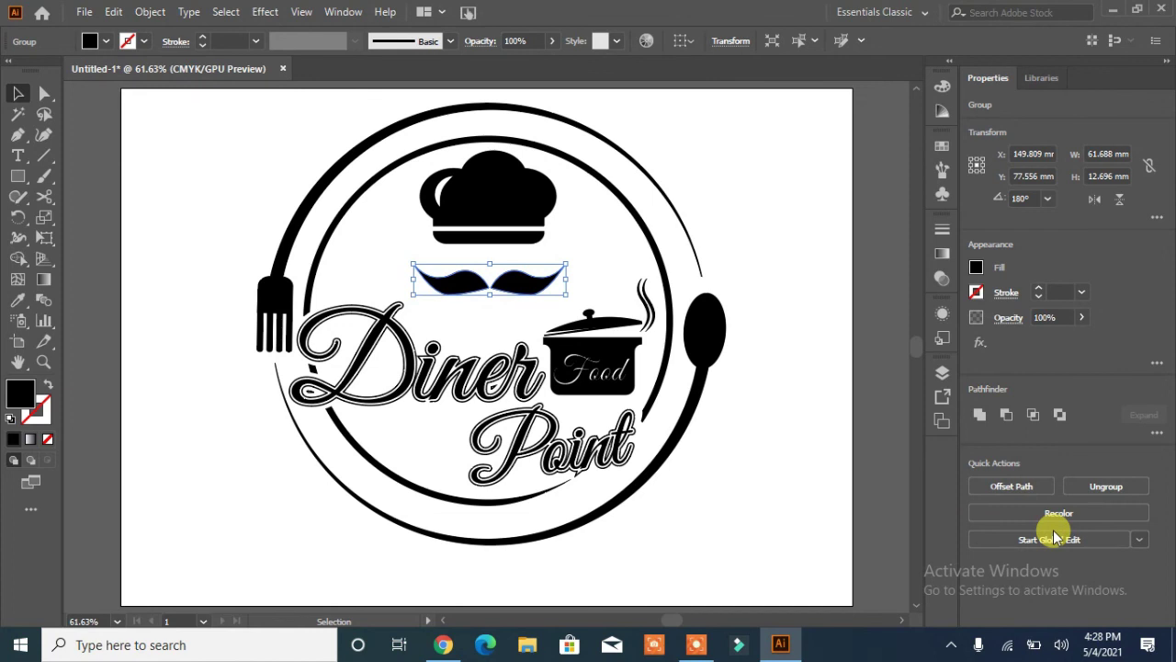
{"action": "right_click", "coordinate": [785, 226]}
{"action": "left_click", "coordinate": [745, 184]}
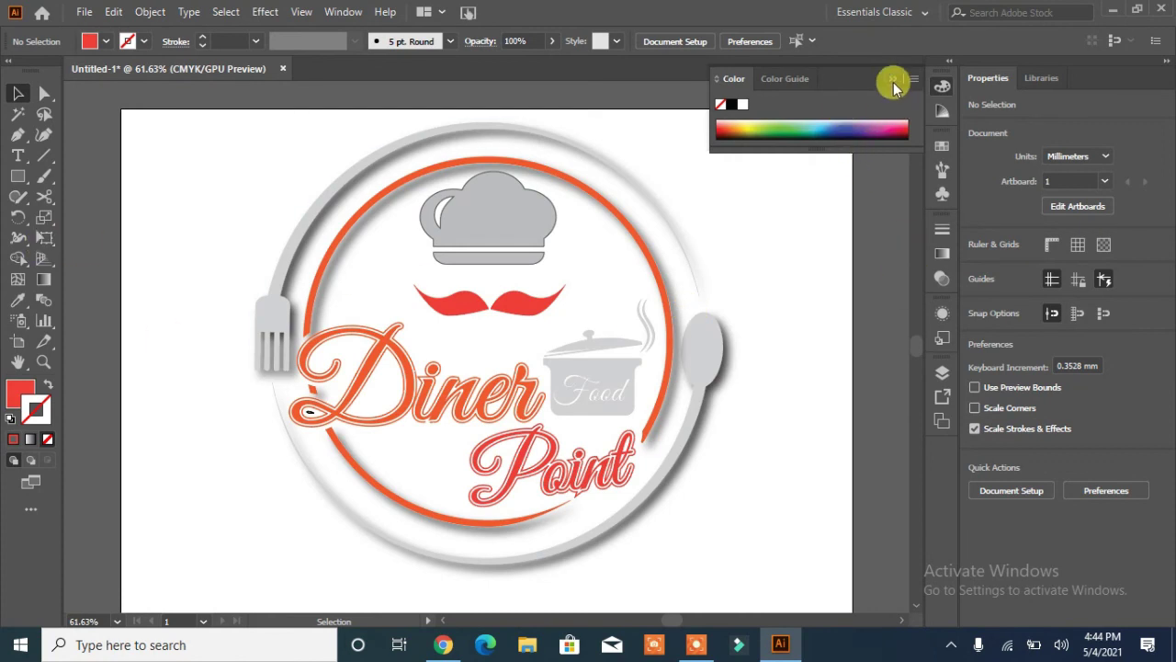
Step: Try to group the whole coloured logo, test it by moving the chef hat down, and undo that move
{"action": "left_click", "coordinate": [892, 79]}
{"action": "scroll", "coordinate": [776, 280], "scroll_direction": "down", "scroll_amount": 1}
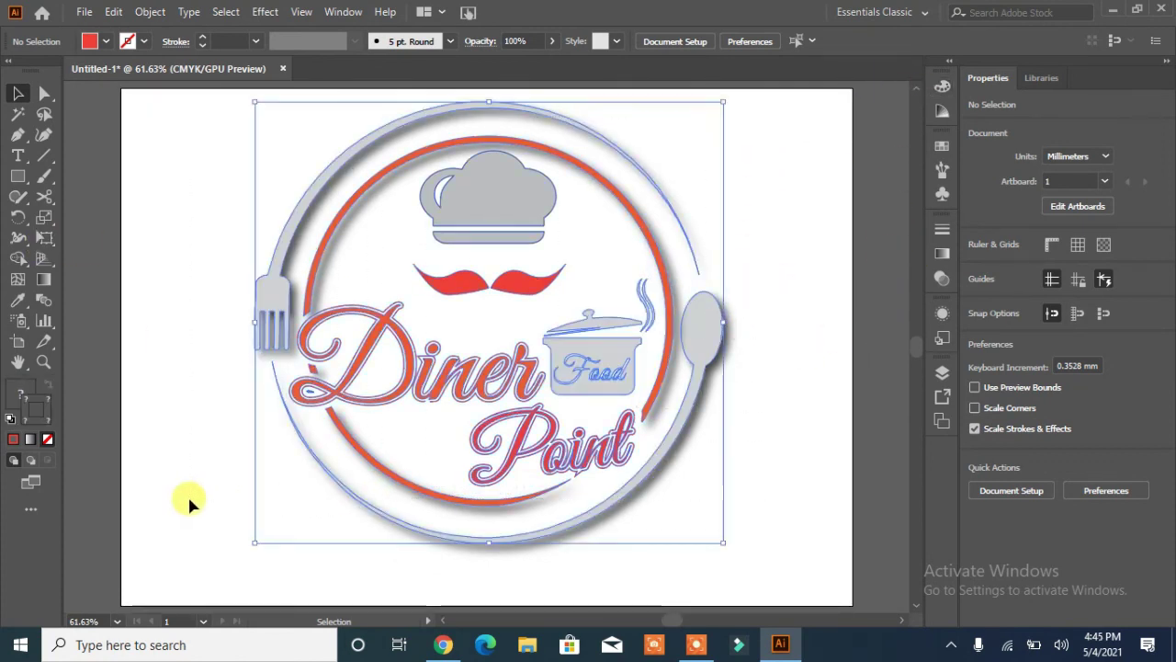
{"action": "key", "text": "ctrl+g"}
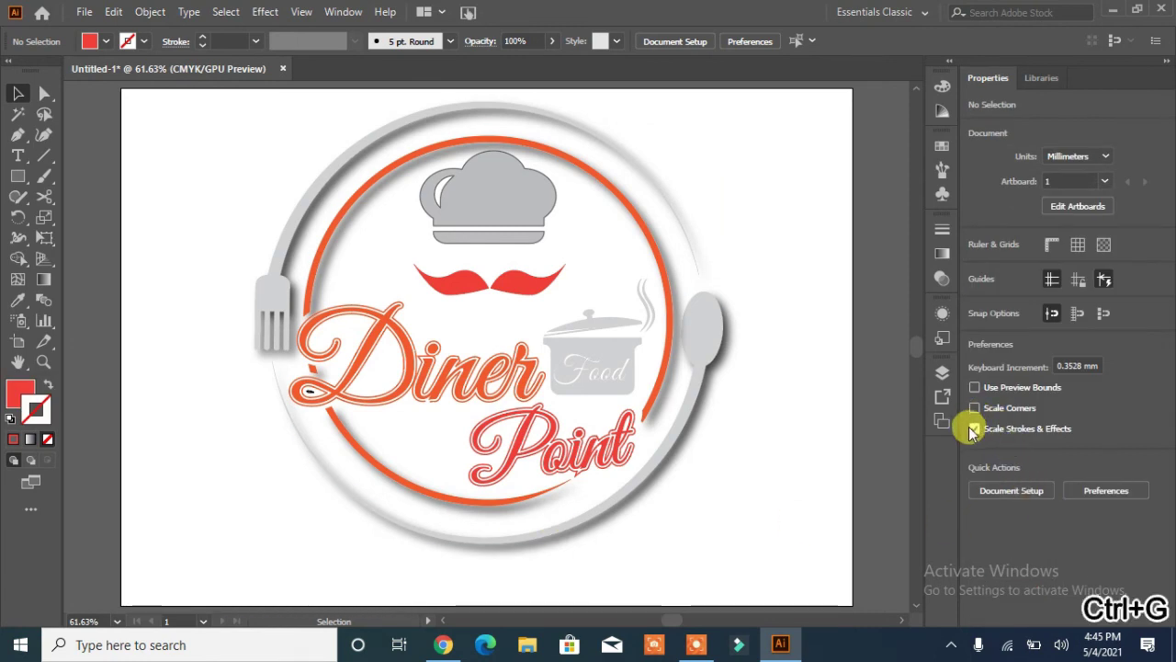
{"action": "left_click", "coordinate": [975, 428]}
{"action": "left_click_drag", "start_coordinate": [512, 193], "coordinate": [512, 211]}
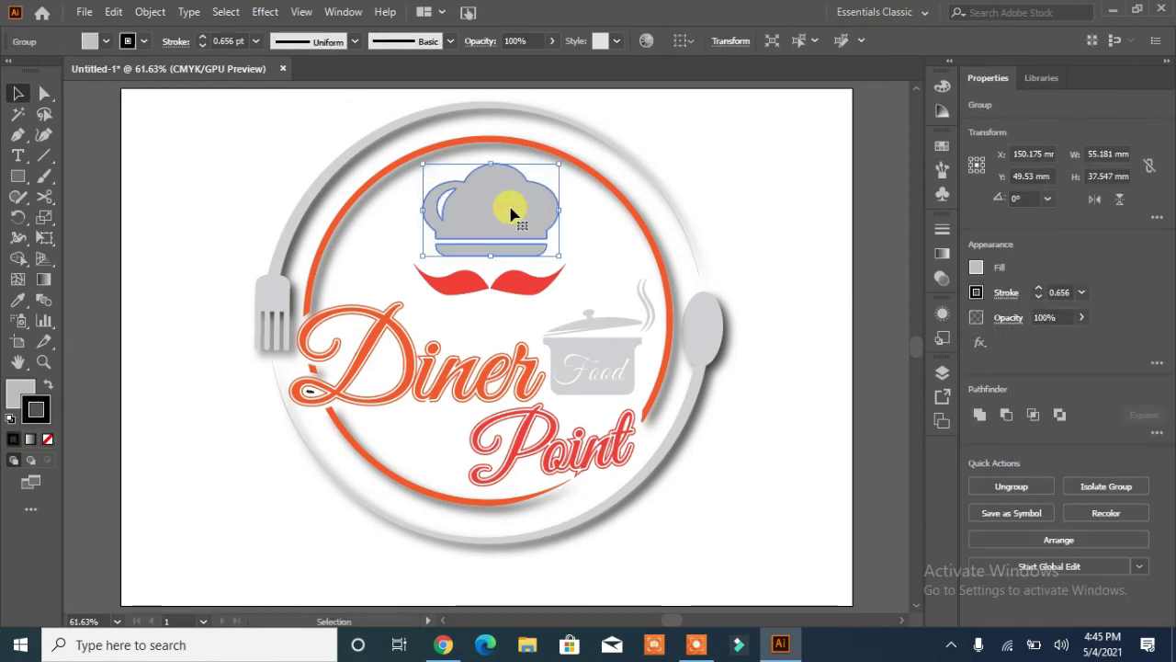
{"action": "key", "text": "ctrl+z"}
Step: Remove the black outline stroke from the gray chef hat
{"action": "left_click", "coordinate": [717, 197]}
{"action": "left_click", "coordinate": [472, 189]}
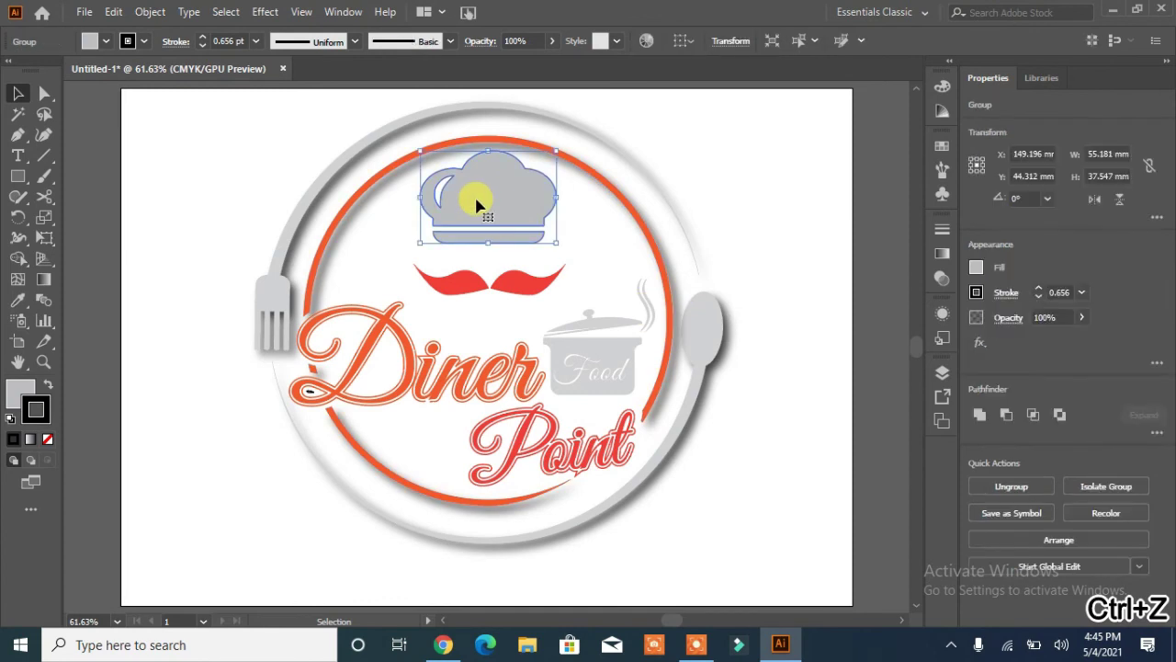
{"action": "left_click", "coordinate": [47, 442]}
{"action": "left_click", "coordinate": [172, 343]}
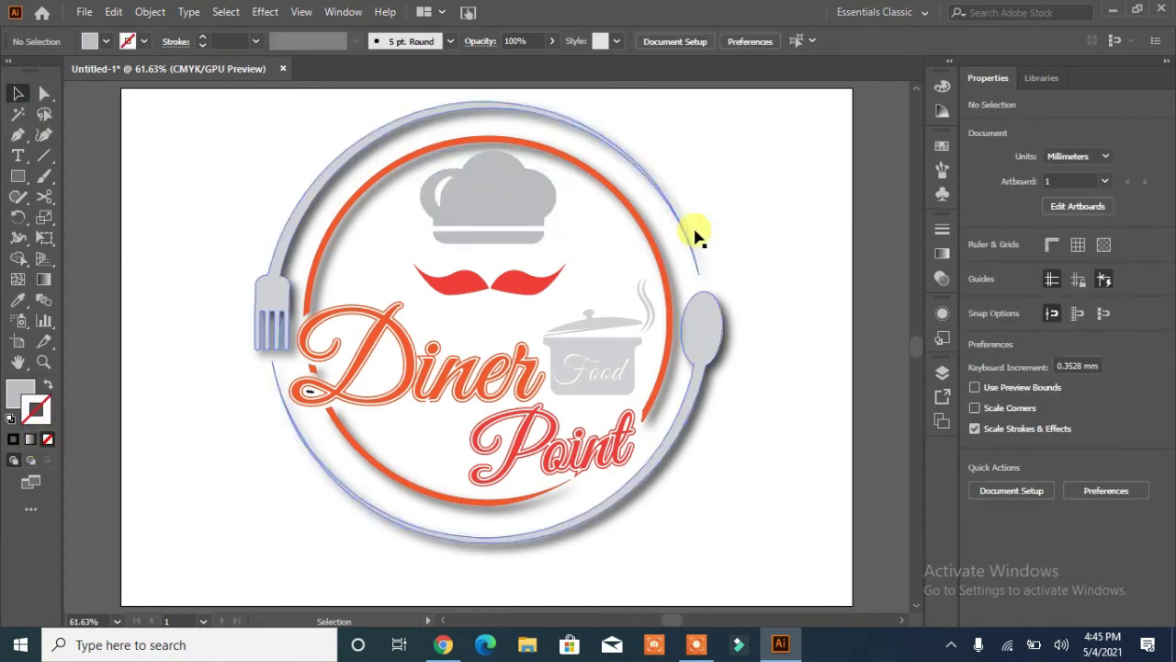
Step: Group all the logo artwork and move the group down about 12 mm on the artboard
{"action": "key", "text": "ctrl+a"}
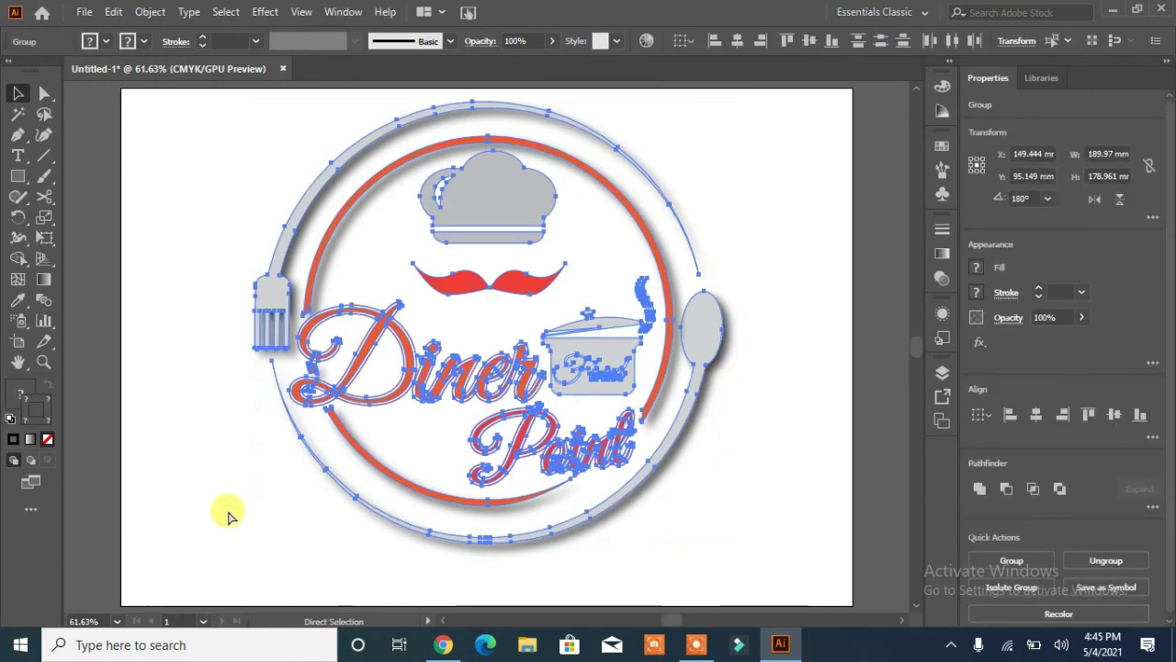
{"action": "key", "text": "ctrl+g"}
{"action": "left_click", "coordinate": [119, 157]}
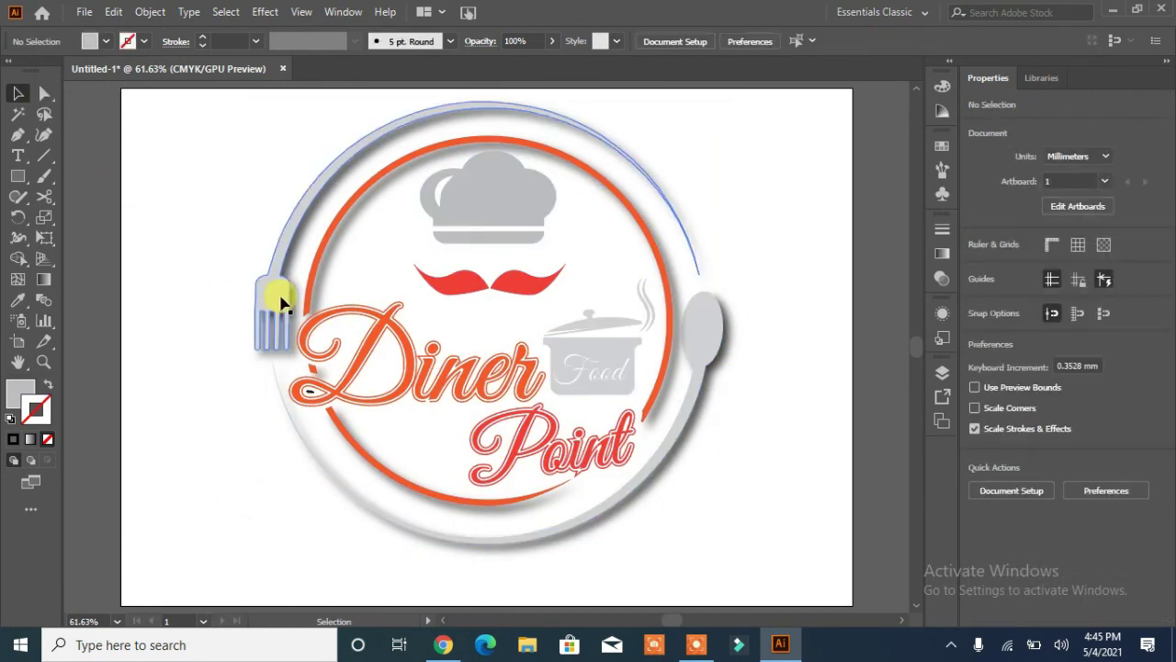
{"action": "left_click_drag", "start_coordinate": [282, 297], "coordinate": [281, 331]}
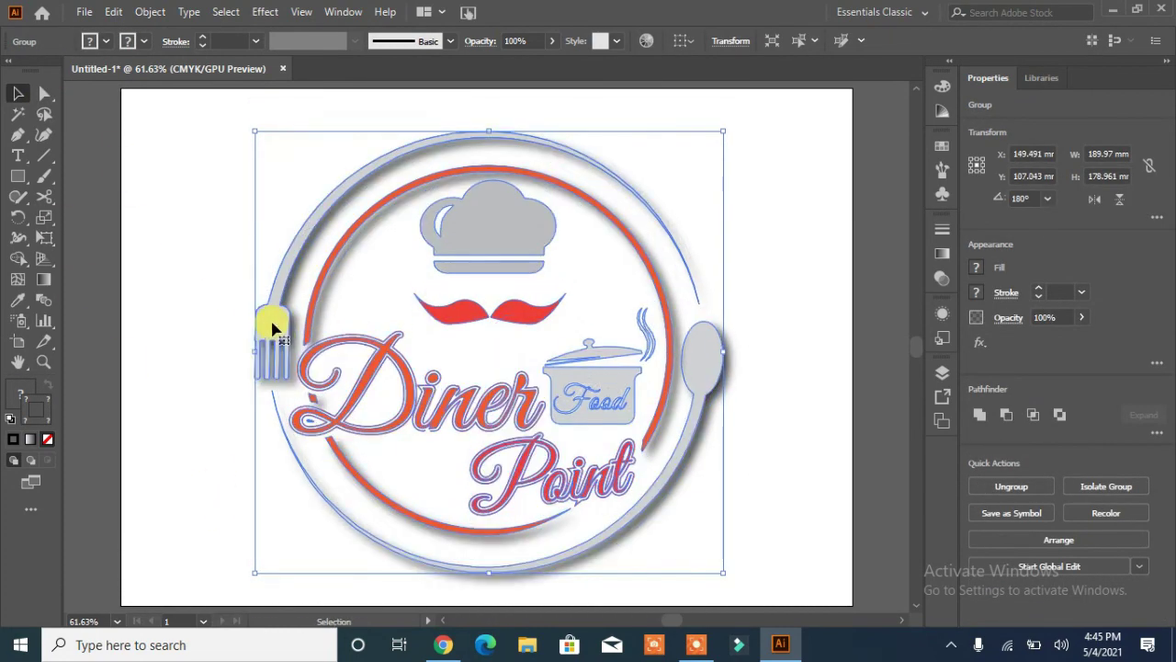
Step: Start saving the logo document with Save As
{"action": "left_click", "coordinate": [83, 13]}
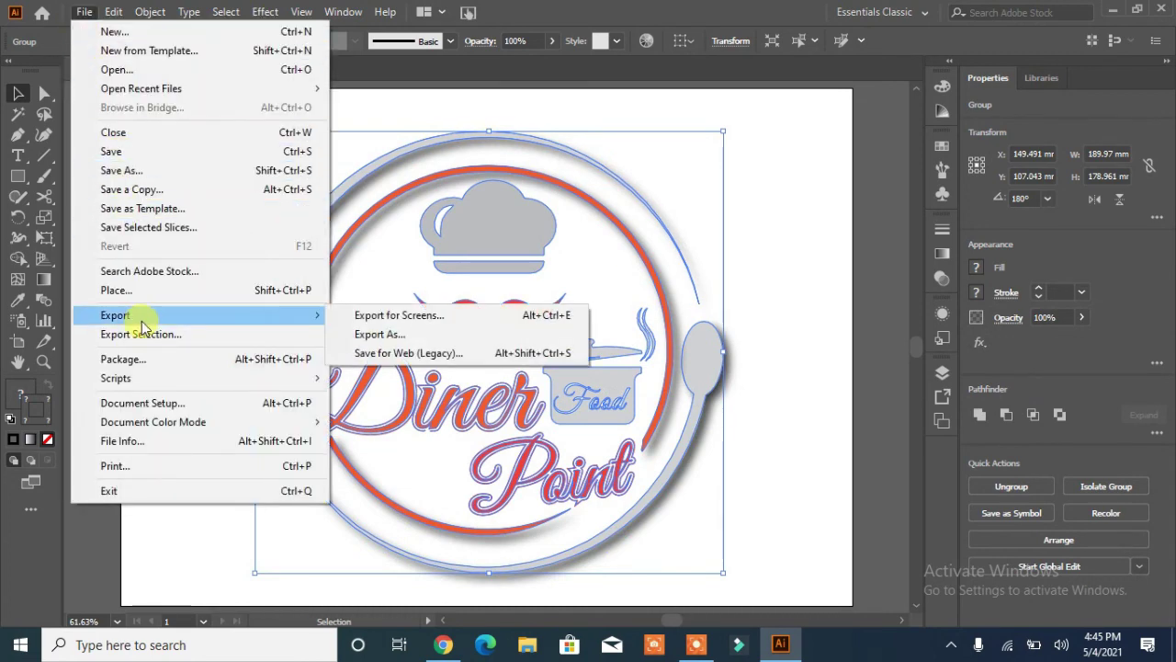
{"action": "left_click", "coordinate": [133, 171]}
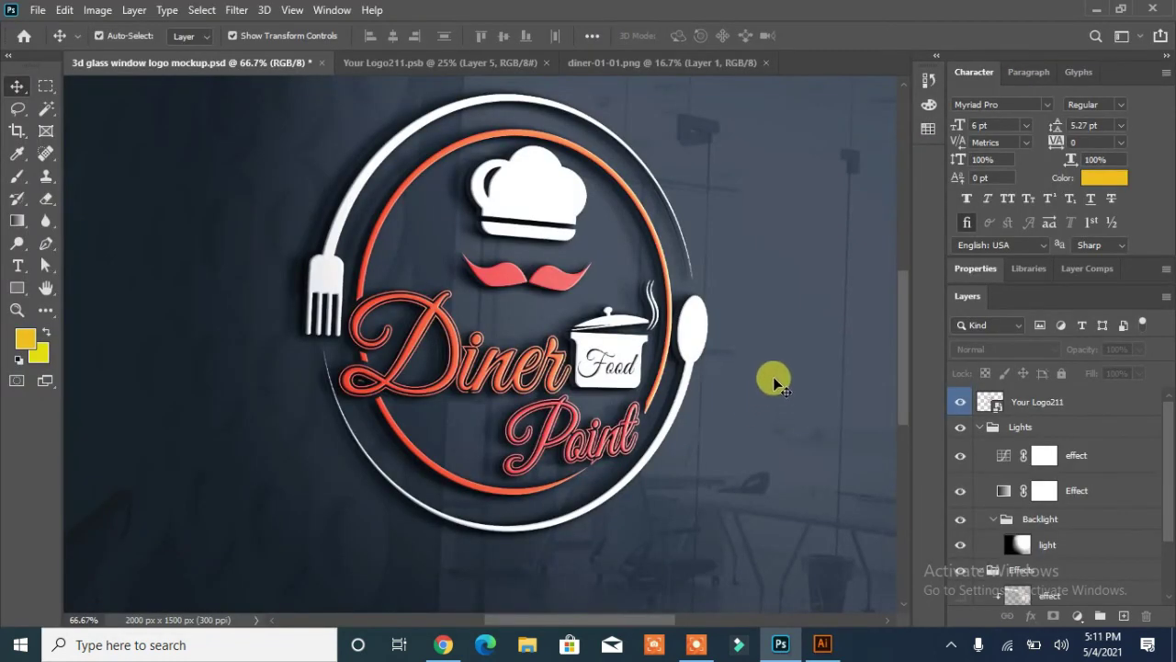
{"action": "scroll", "coordinate": [771, 384], "scroll_direction": "up", "scroll_amount": 1}
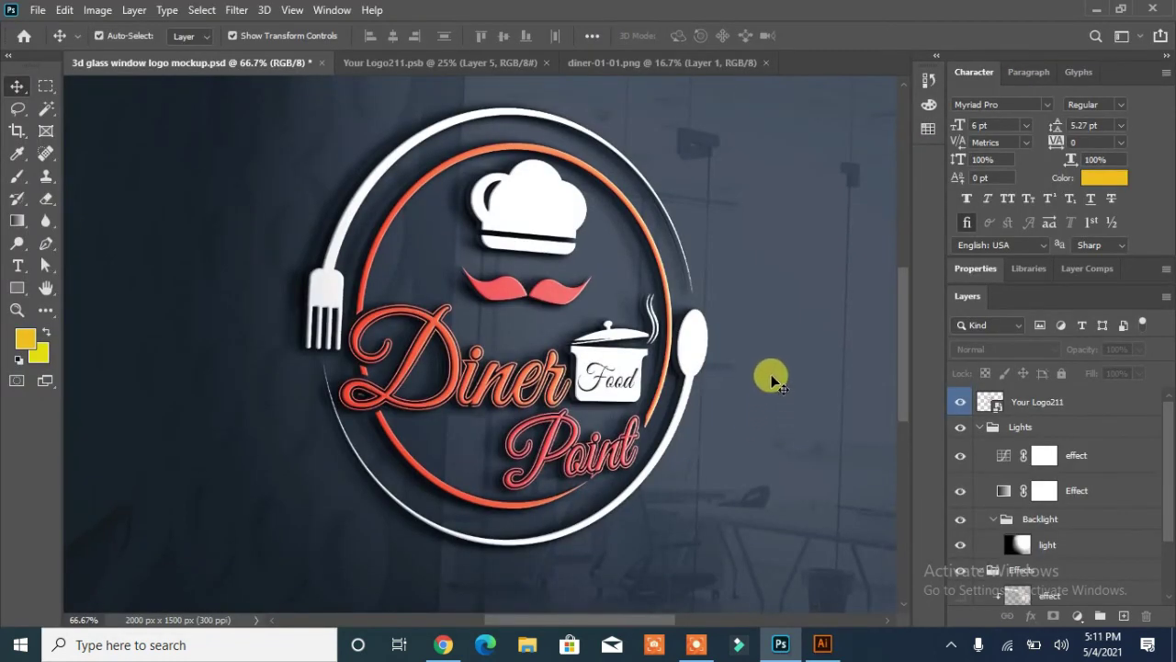